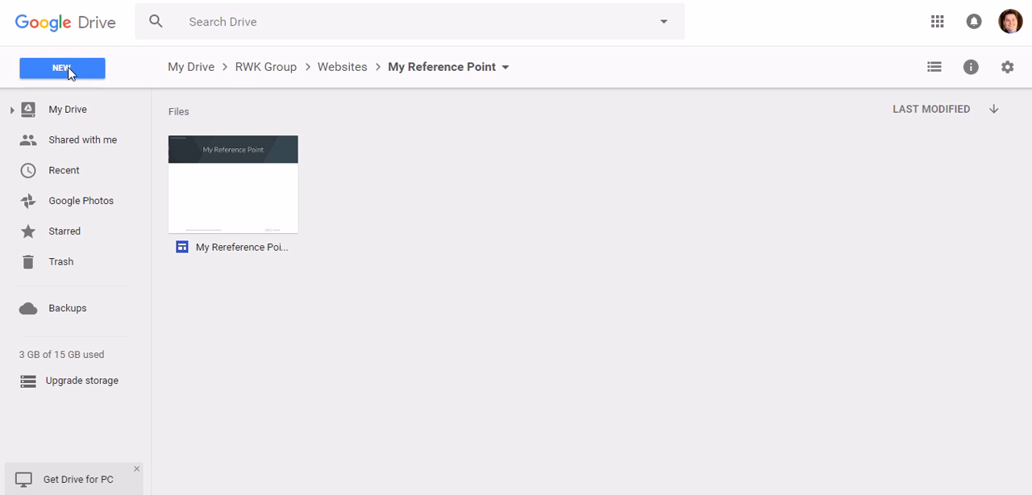
# - Go back to My Drive and open the Websites folder inside the RWK Group folder
pyautogui.click(194, 70)
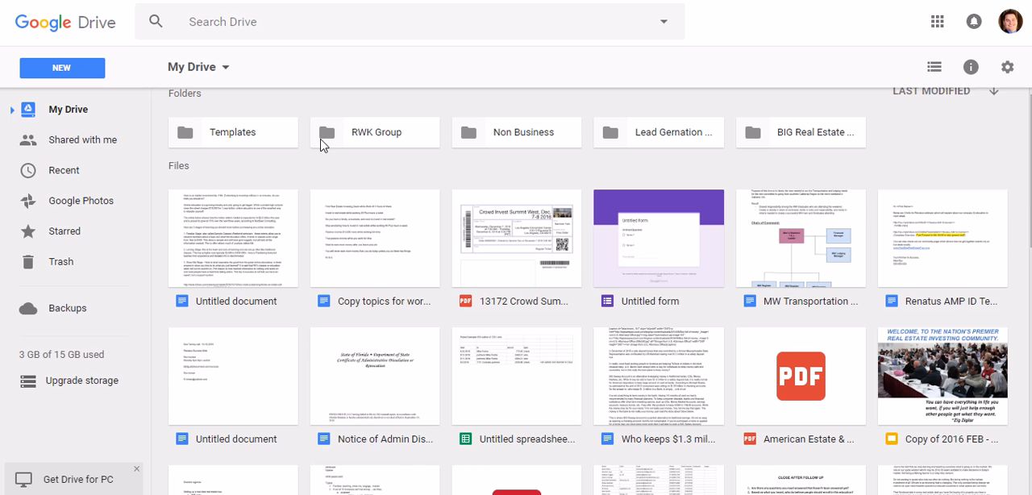
pyautogui.click(406, 137)
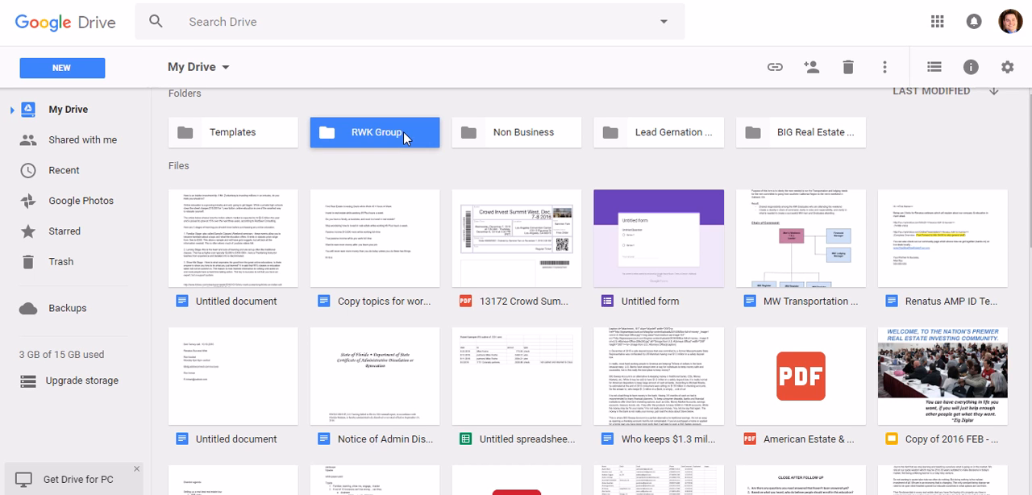
pyautogui.doubleClick(403, 131)
pyautogui.click(368, 159)
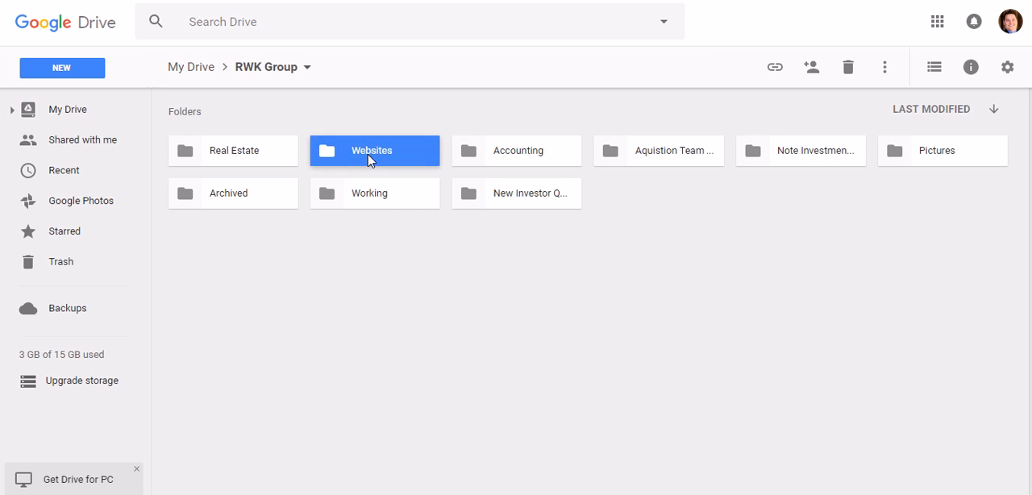
pyautogui.doubleClick(368, 159)
pyautogui.click(251, 156)
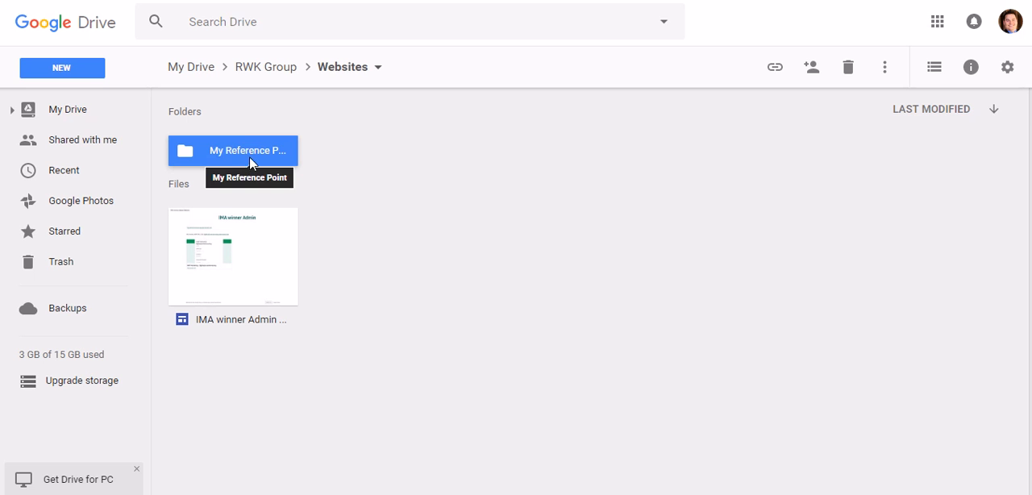
pyautogui.click(385, 175)
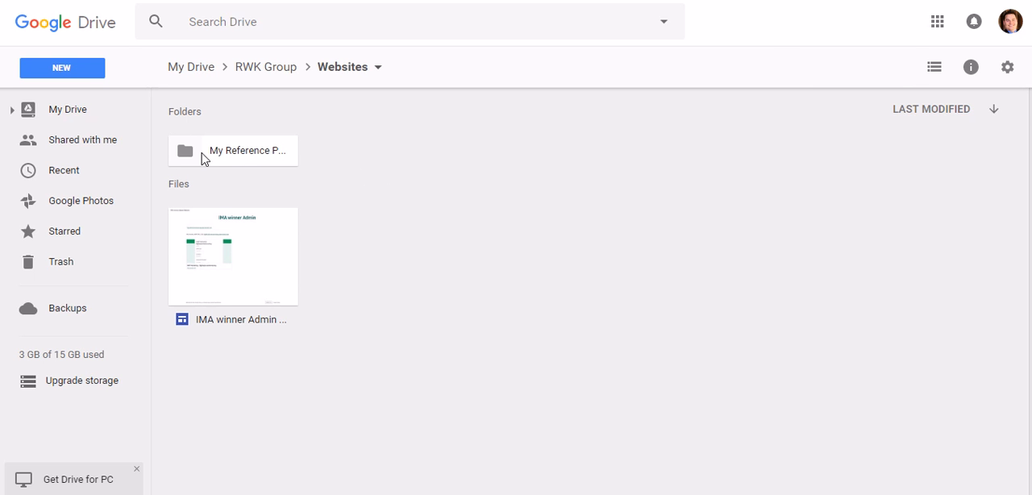
# - Create a folder named "My Reference Point fold" inside the Websites folder
pyautogui.rightClick(352, 150)
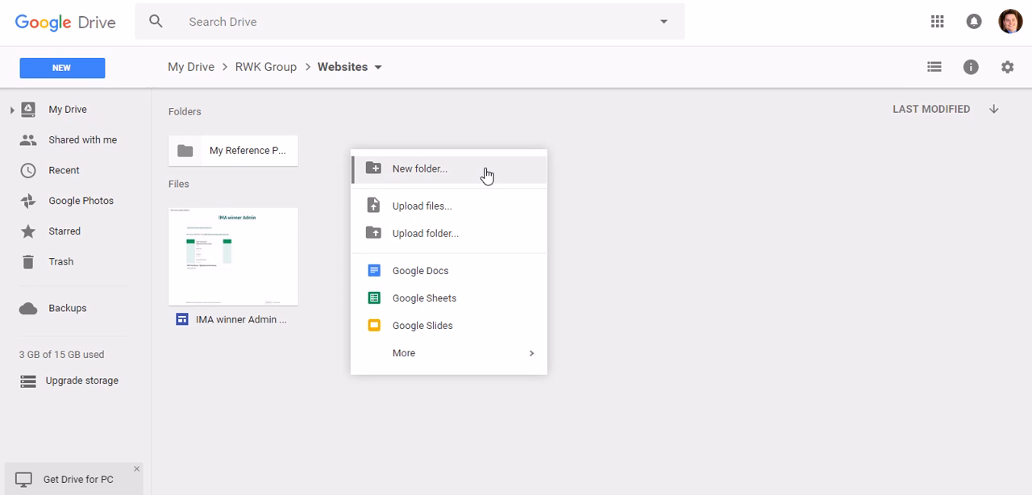
pyautogui.click(408, 174)
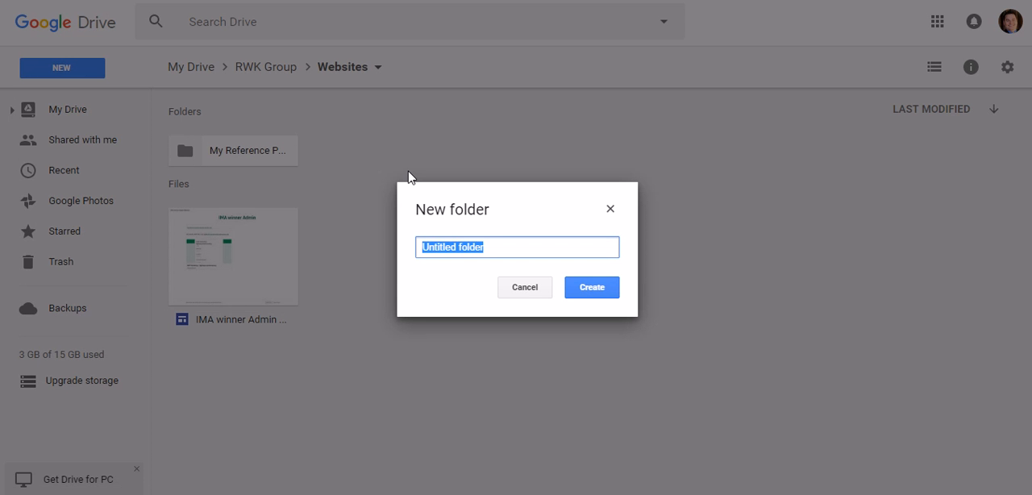
pyautogui.write('My ')
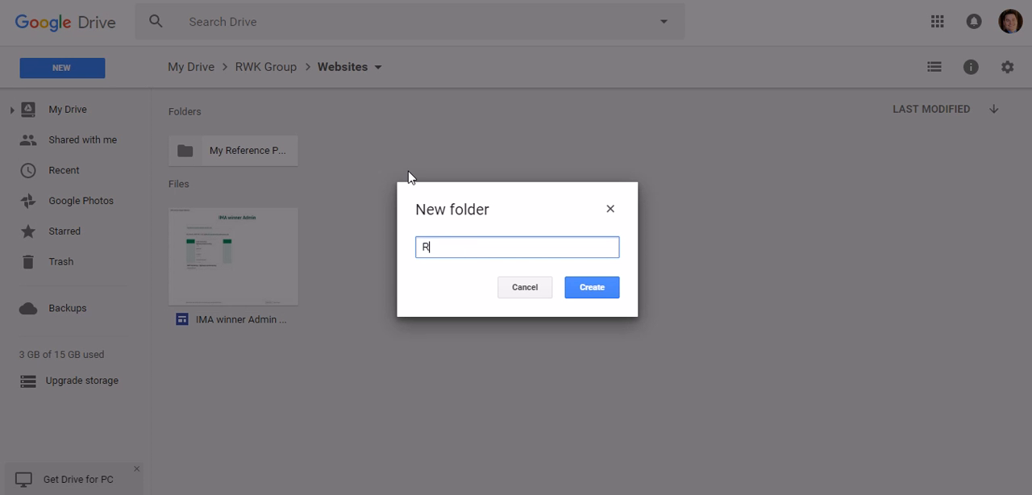
pyautogui.write('Reference P')
pyautogui.press('BackSpace')
pyautogui.write('Point')
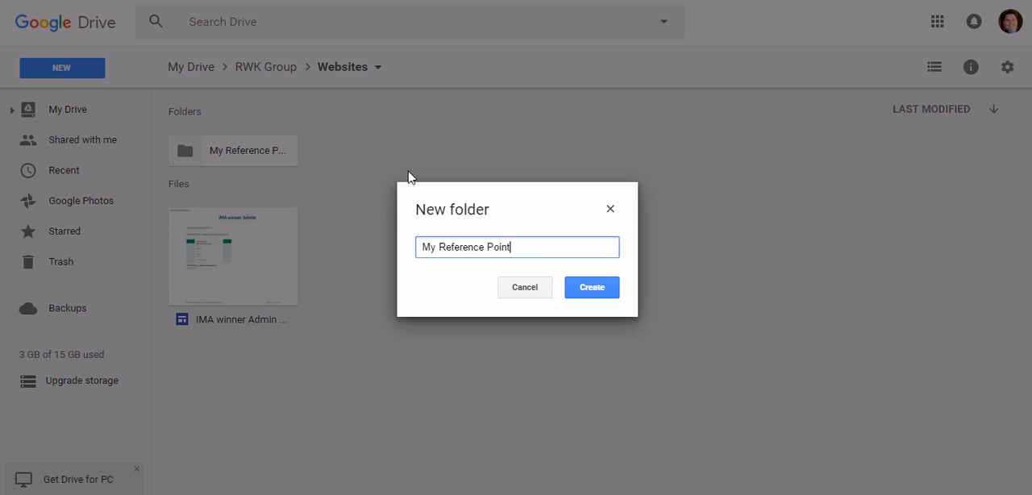
pyautogui.write(' fold')
pyautogui.press('Return')
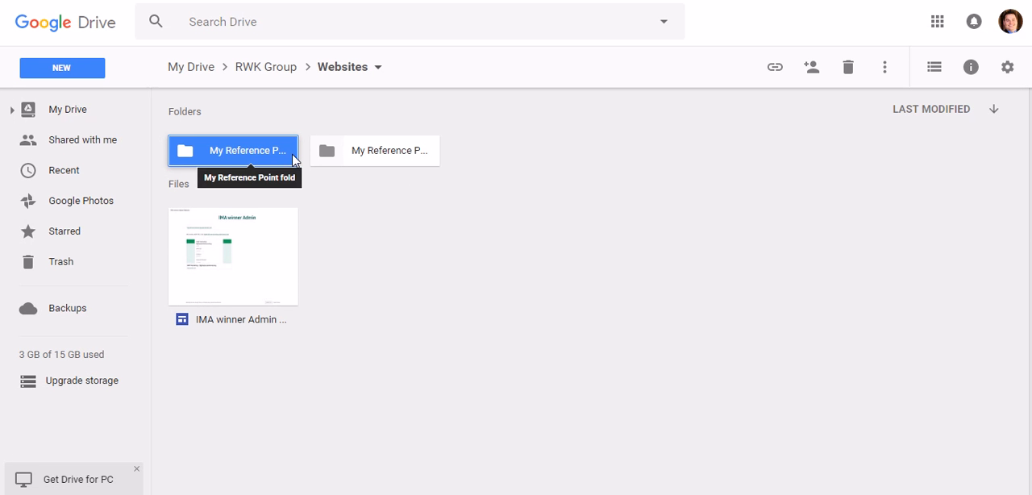
# - Remove the "My Reference Point fold" folder from the Websites folder
pyautogui.click(362, 201)
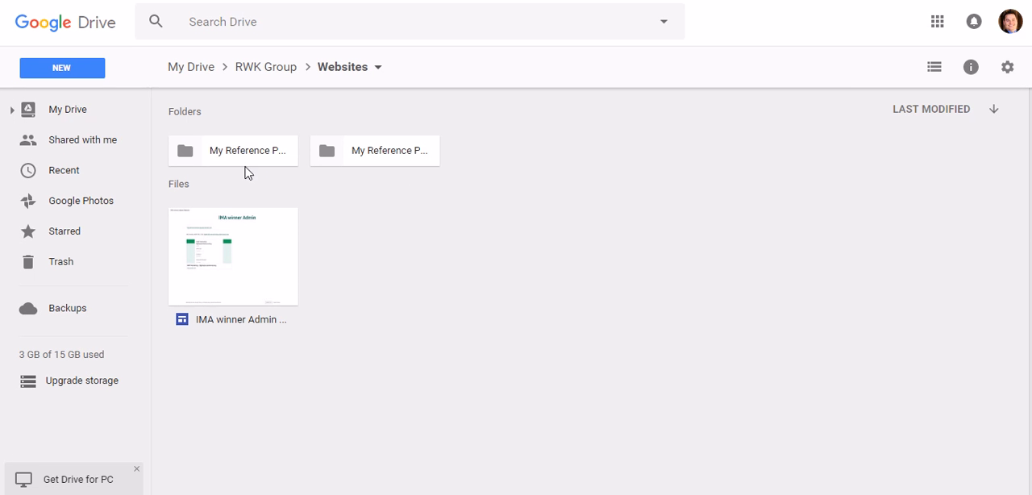
pyautogui.rightClick(218, 150)
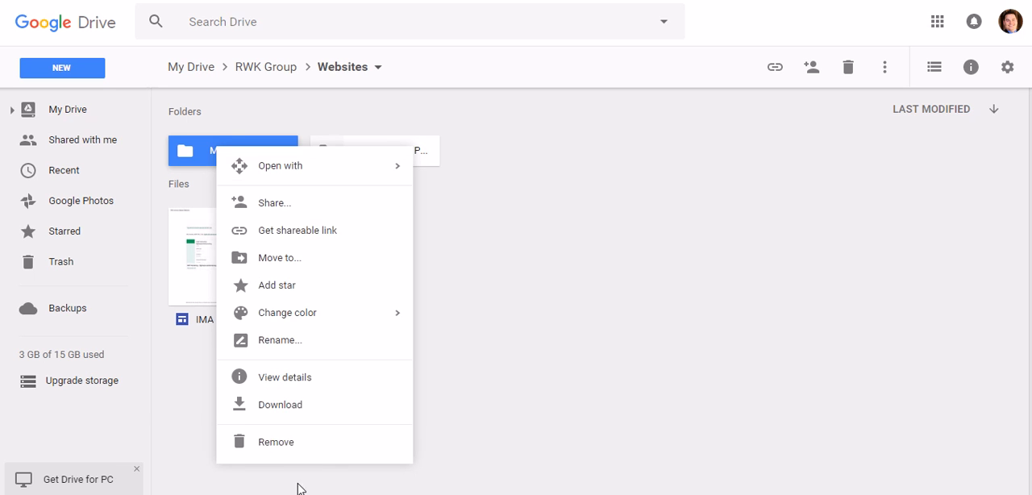
pyautogui.click(362, 442)
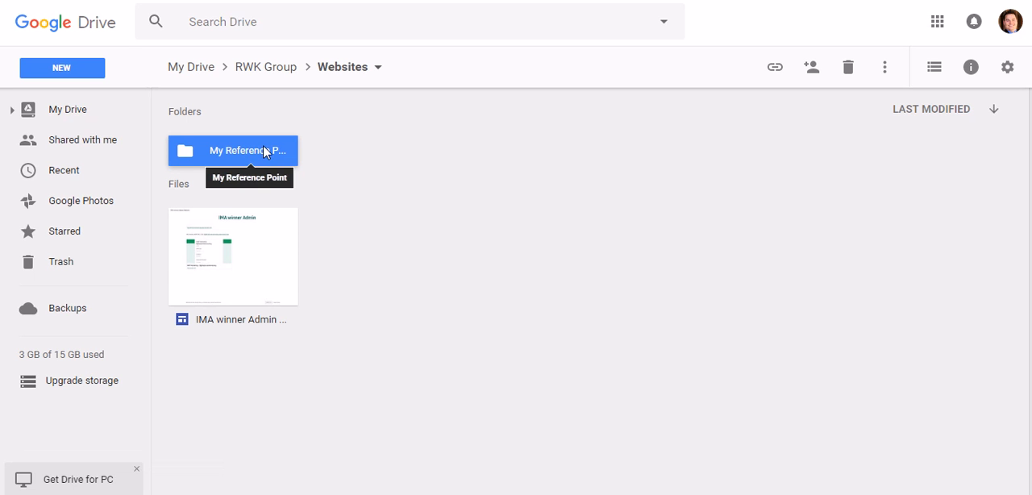
# - Open the My Reference Point folder and look at the existing site file in it
pyautogui.doubleClick(266, 151)
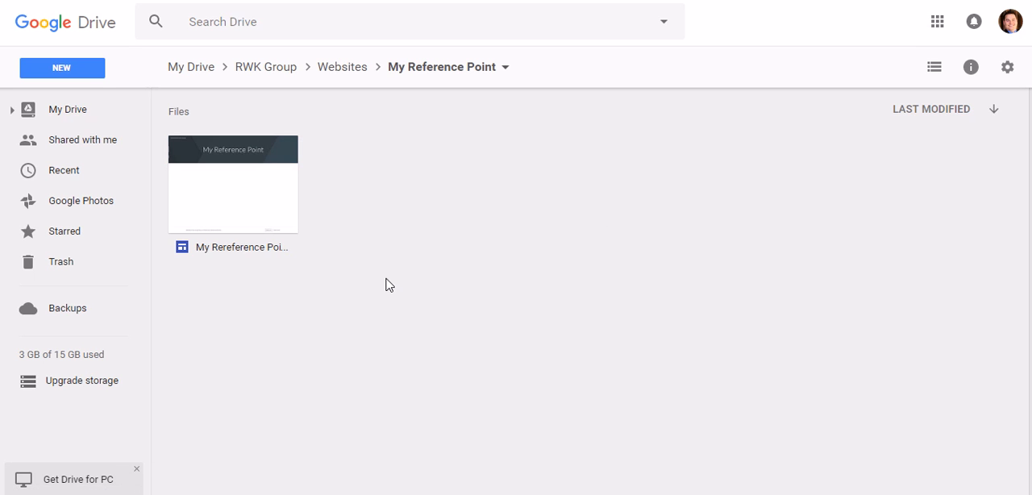
pyautogui.click(222, 190)
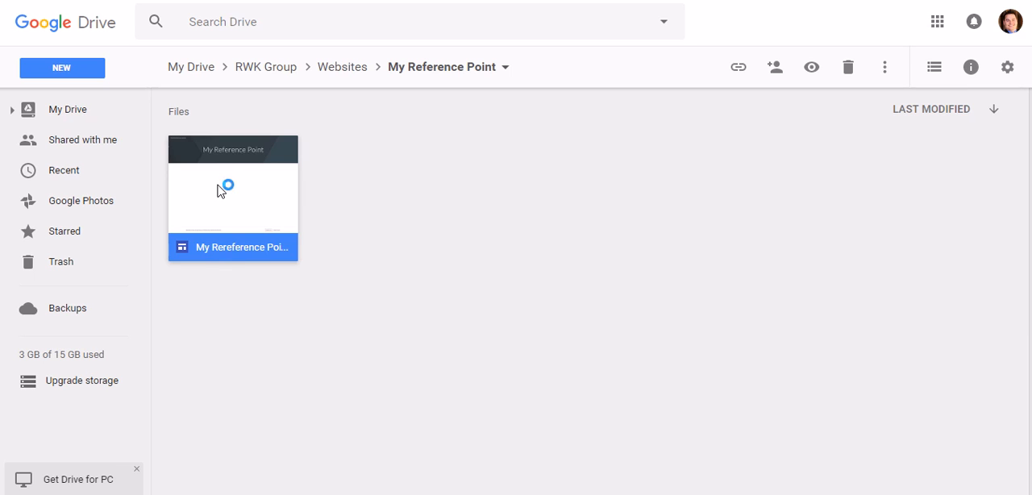
pyautogui.doubleClick(256, 163)
pyautogui.click(362, 234)
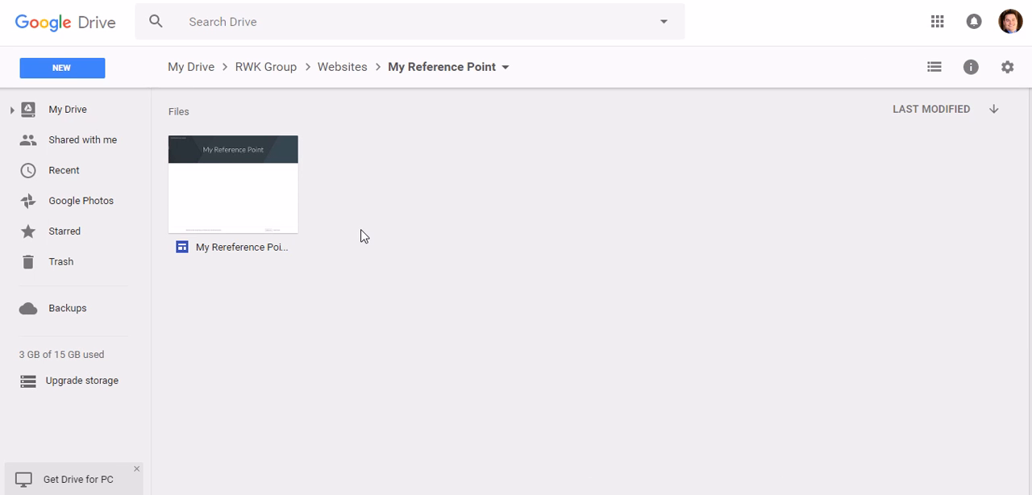
# - Create a new Google Sites site inside the My Reference Point folder
pyautogui.click(77, 71)
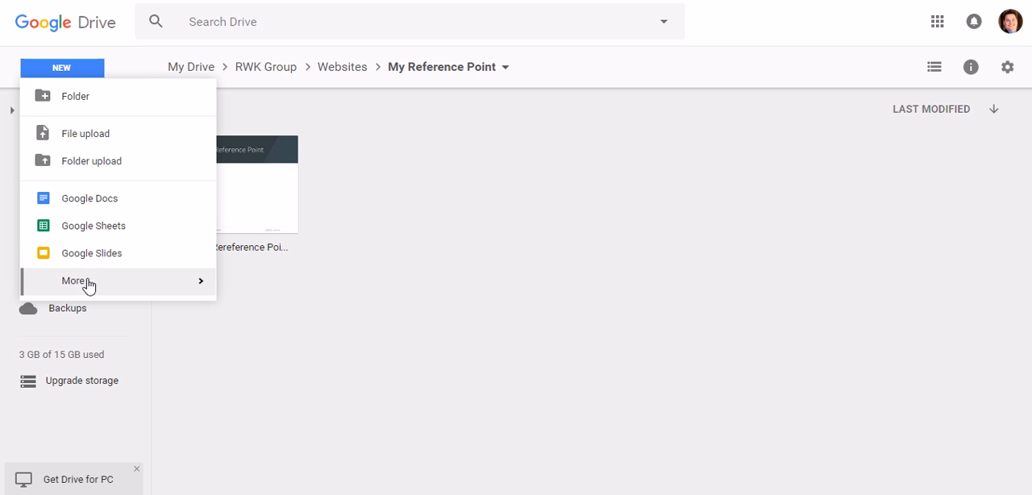
pyautogui.moveTo(89, 288)
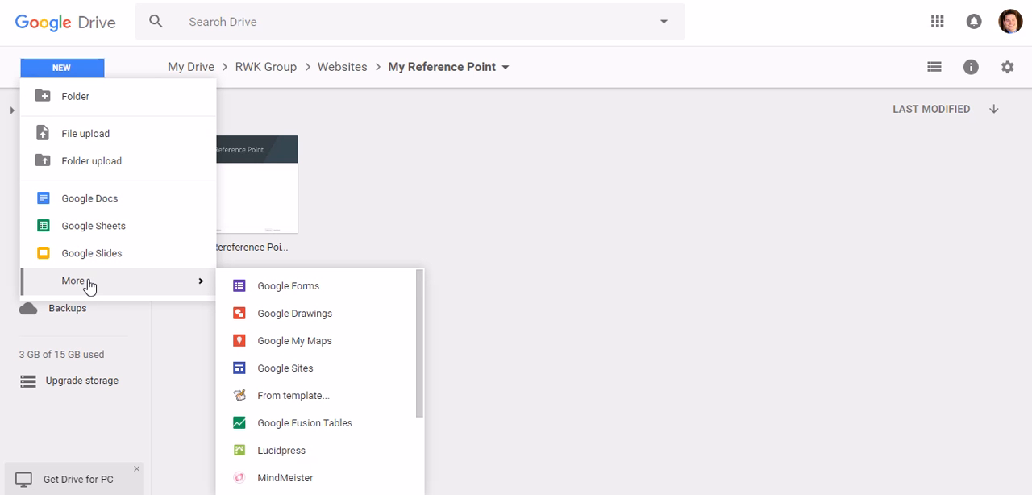
pyautogui.click(347, 372)
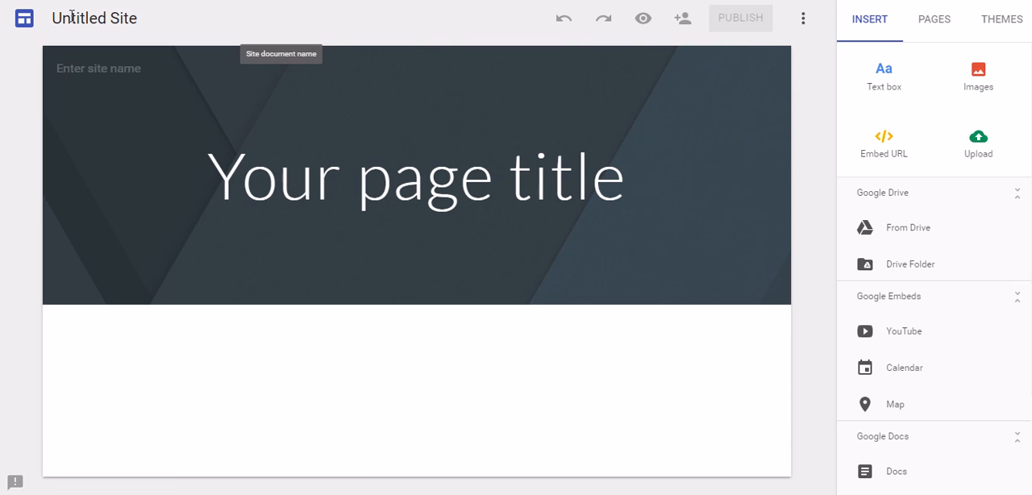
# - Name the untitled site document "My Reference Point"
pyautogui.click(78, 22)
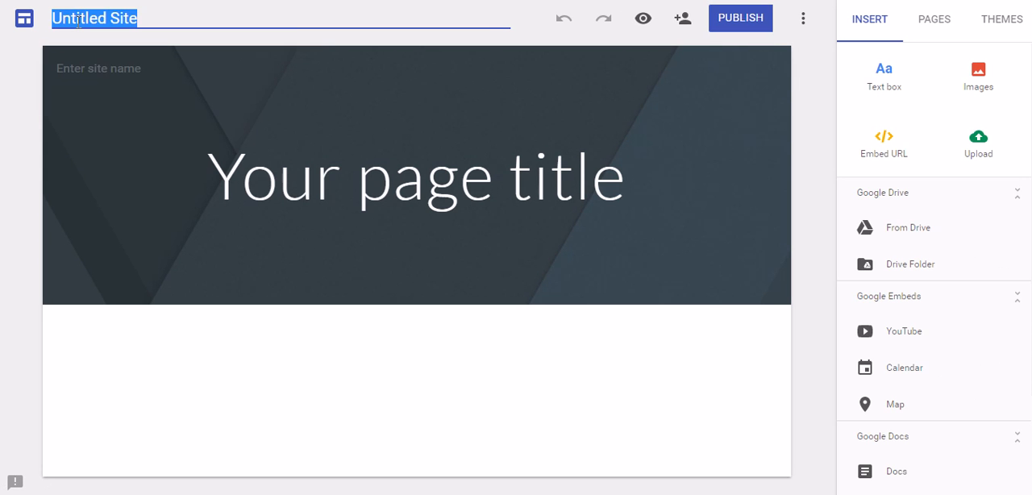
pyautogui.write('My')
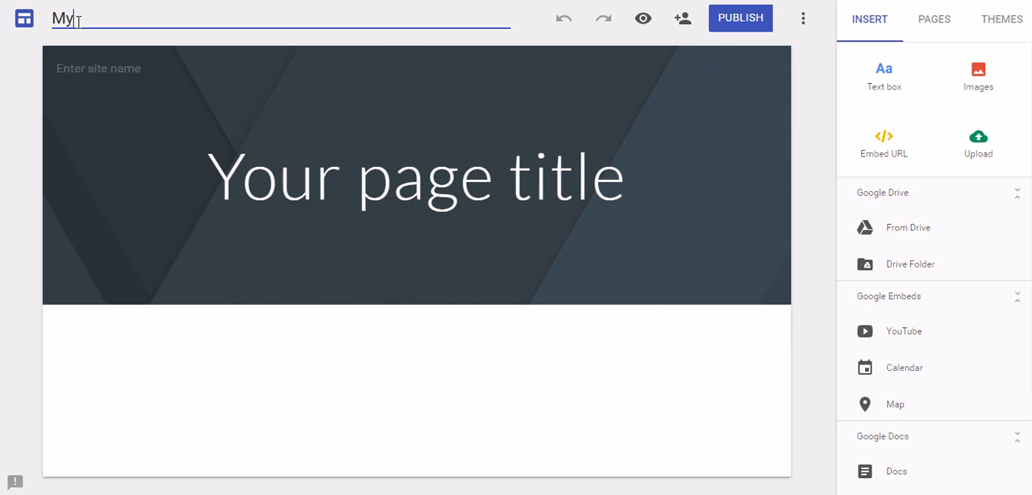
pyautogui.write(' Reference Point')
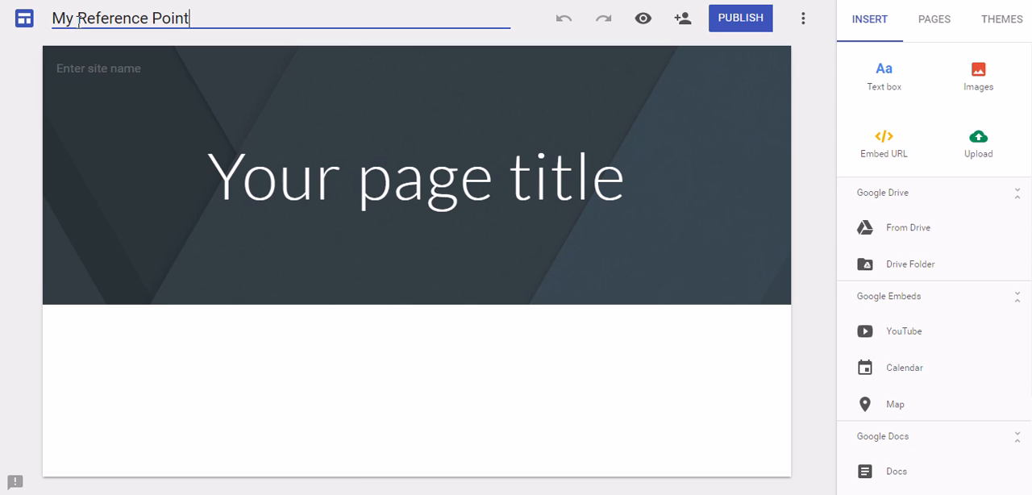
pyautogui.click(258, 143)
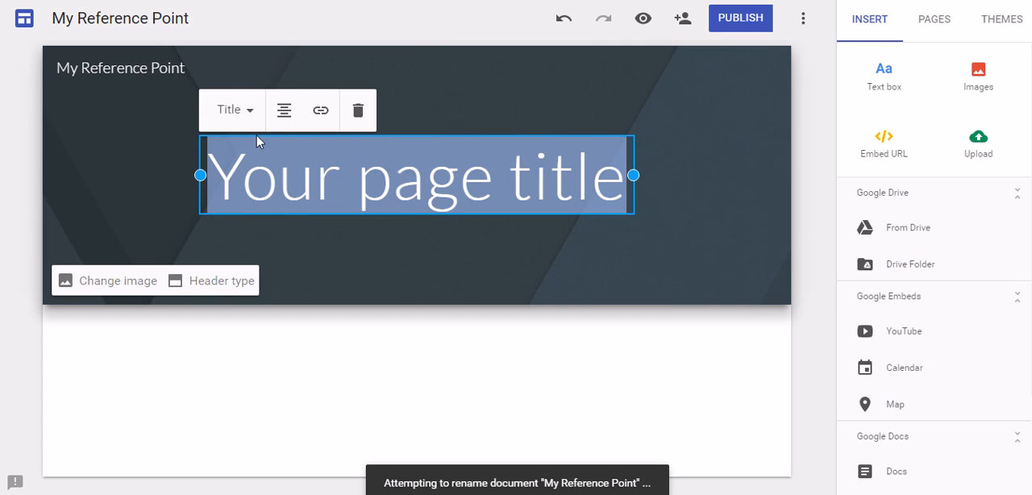
# - Copy the document name "My Reference Point" into the page title and widen the title box on both sides to fit one line
pyautogui.click(110, 18)
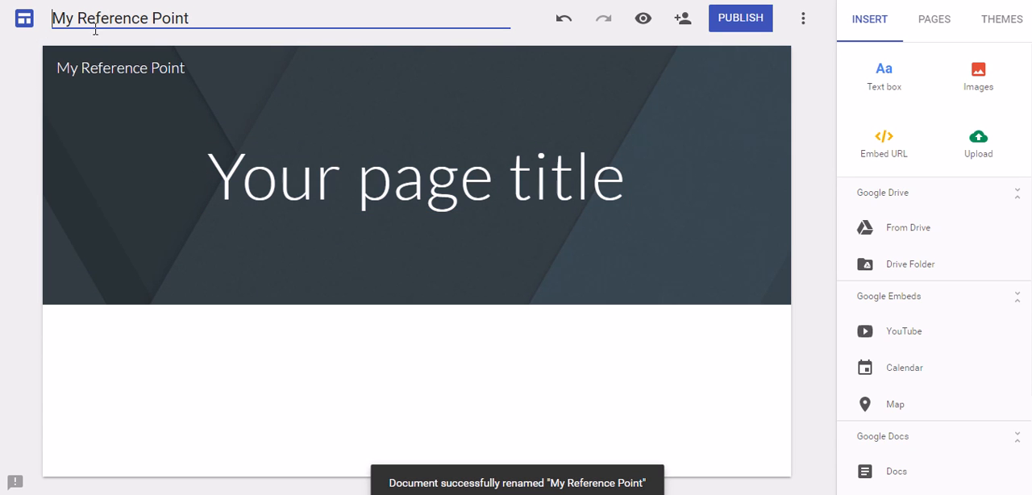
pyautogui.tripleClick(95, 29)
pyautogui.rightClick(188, 21)
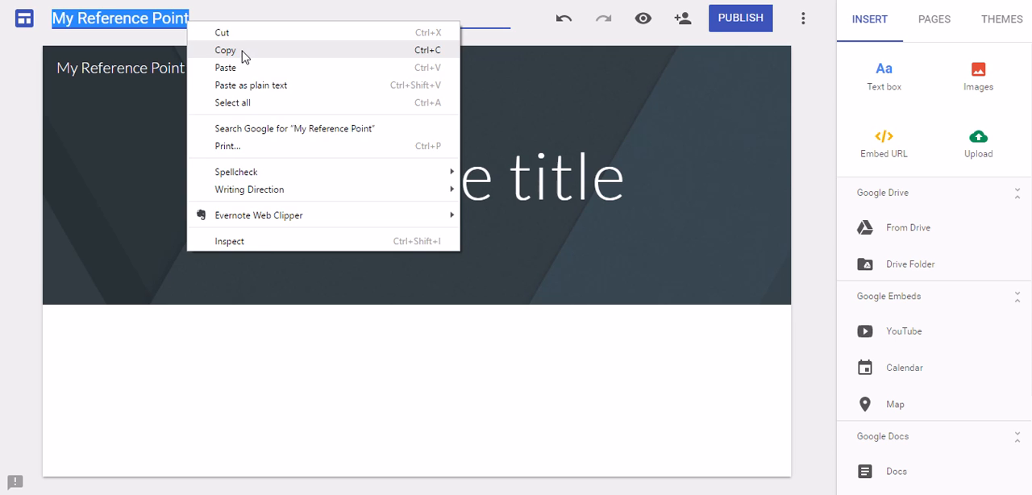
pyautogui.click(243, 54)
pyautogui.click(306, 171)
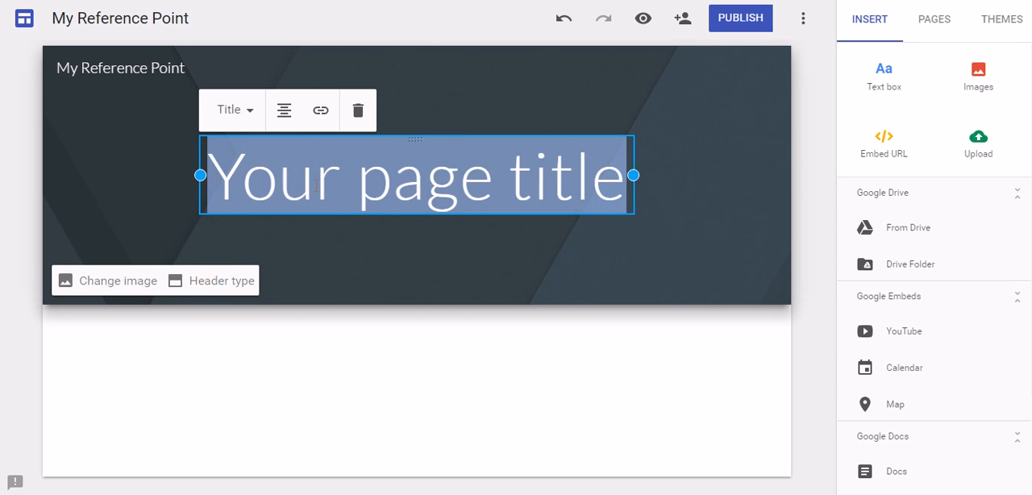
pyautogui.hotkey('ctrl', 'v')
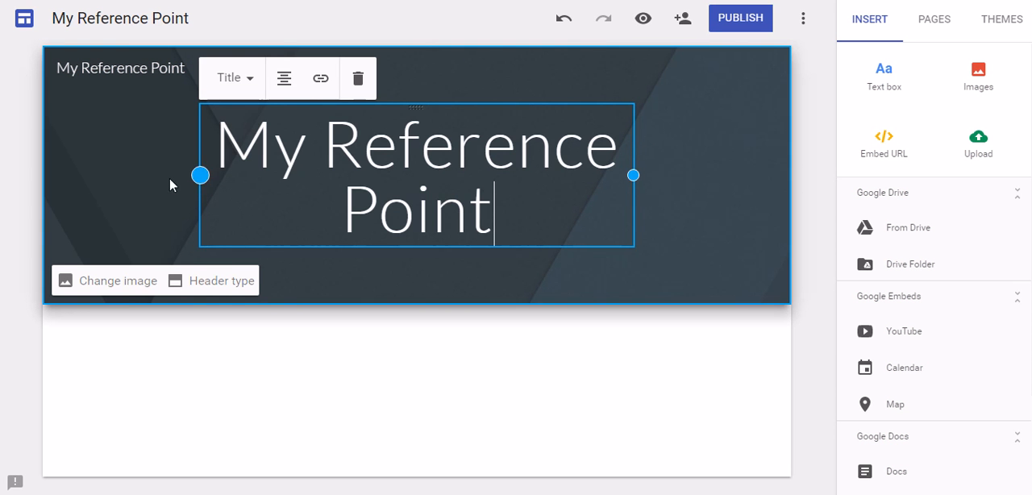
pyautogui.moveTo(200, 175); pyautogui.dragTo(87, 175)
pyautogui.moveTo(634, 175); pyautogui.dragTo(746, 175)
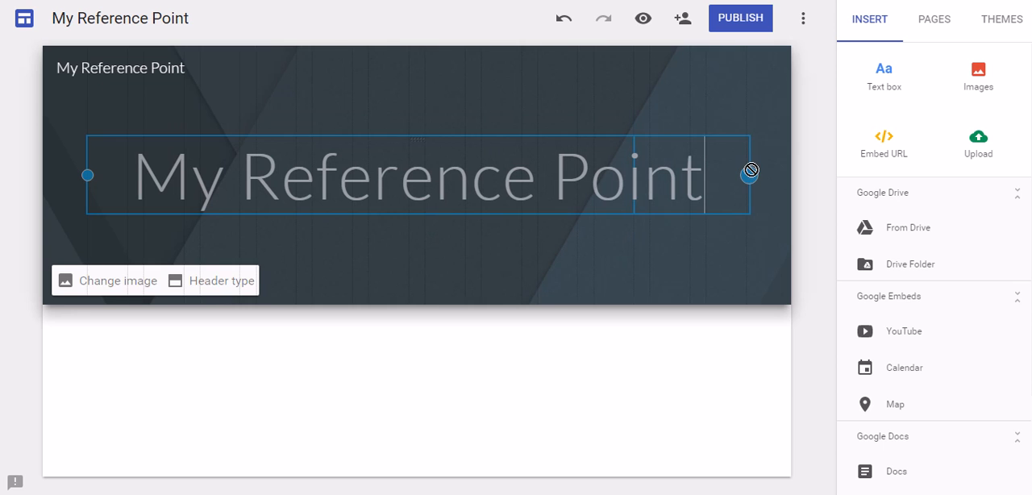
# - Extend the site name in the page header with "for" and the owner's full name
pyautogui.click(178, 72)
pyautogui.moveTo(212, 65); pyautogui.dragTo(0, 60)
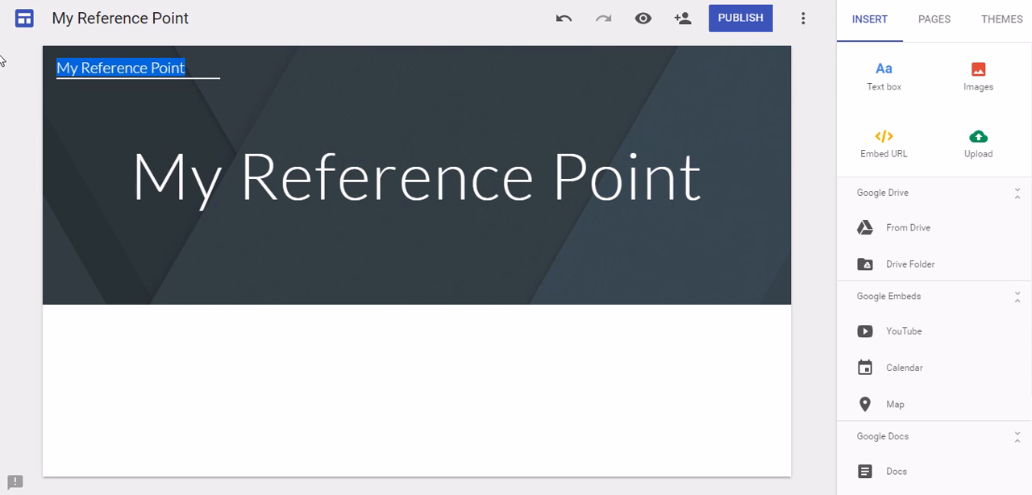
pyautogui.click(214, 70)
pyautogui.moveTo(214, 69); pyautogui.dragTo(43, 63)
pyautogui.click(202, 70)
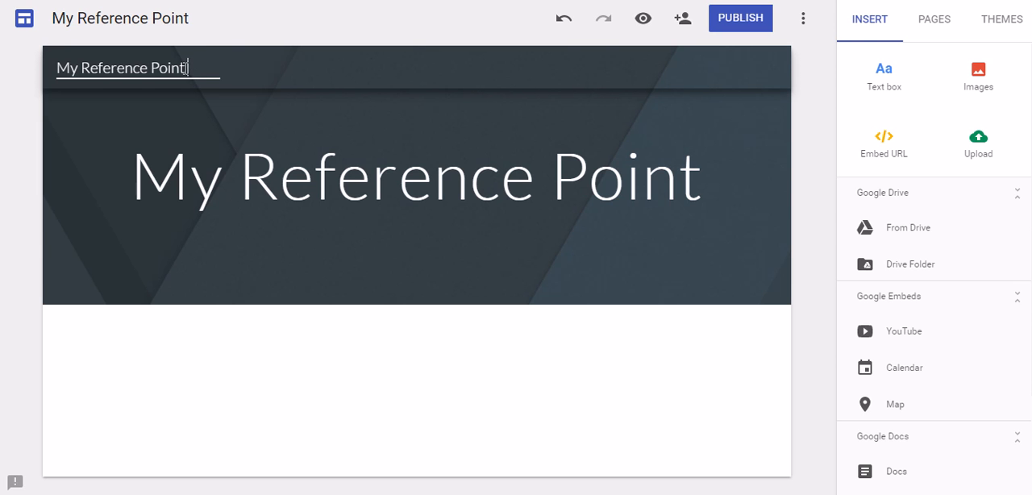
pyautogui.write('for Robert Kae')
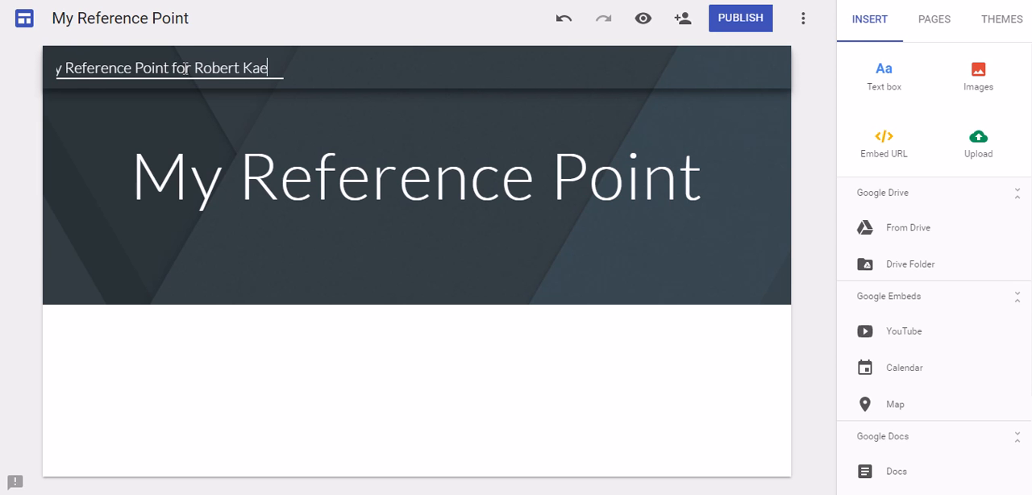
pyautogui.press('BackSpace')
pyautogui.write('empen')
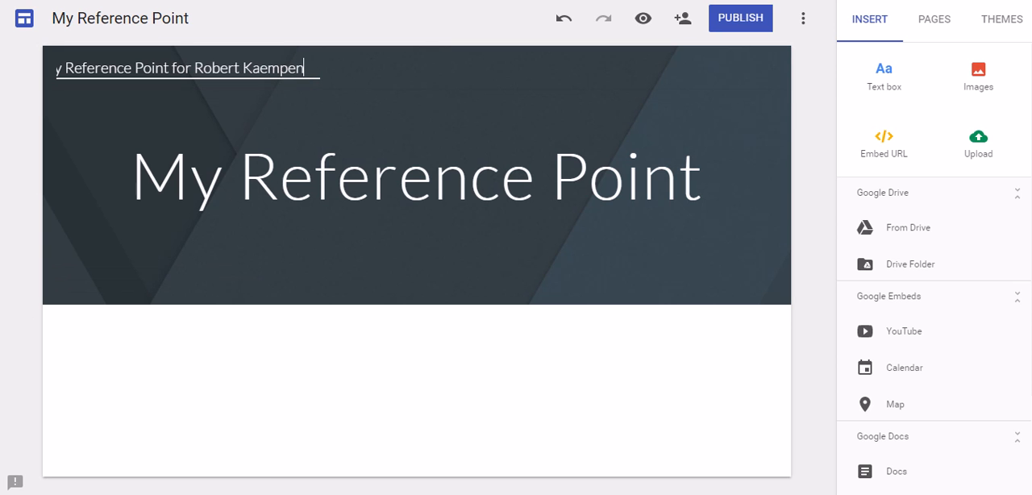
pyautogui.click(260, 469)
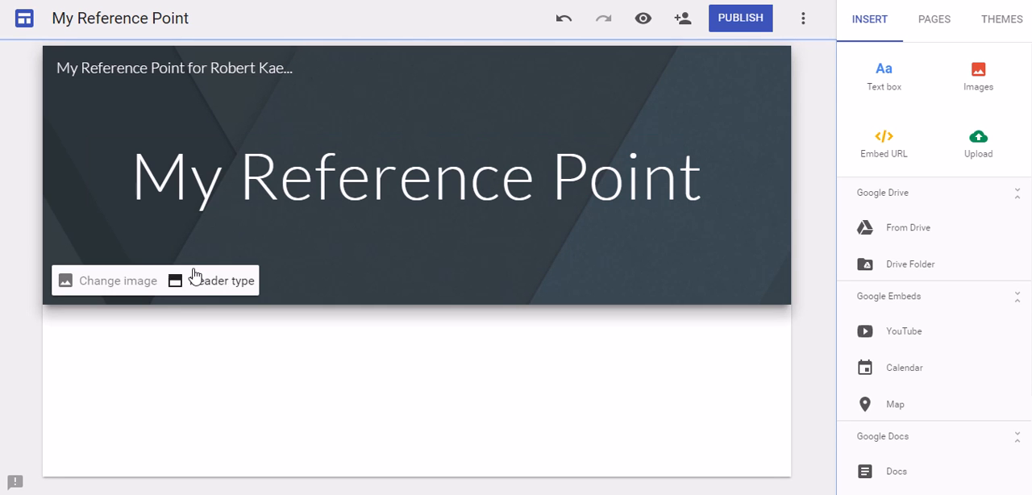
# - Change the page header image to the gallery picture of turquoise ocean waves over a sandy beach
pyautogui.click(95, 289)
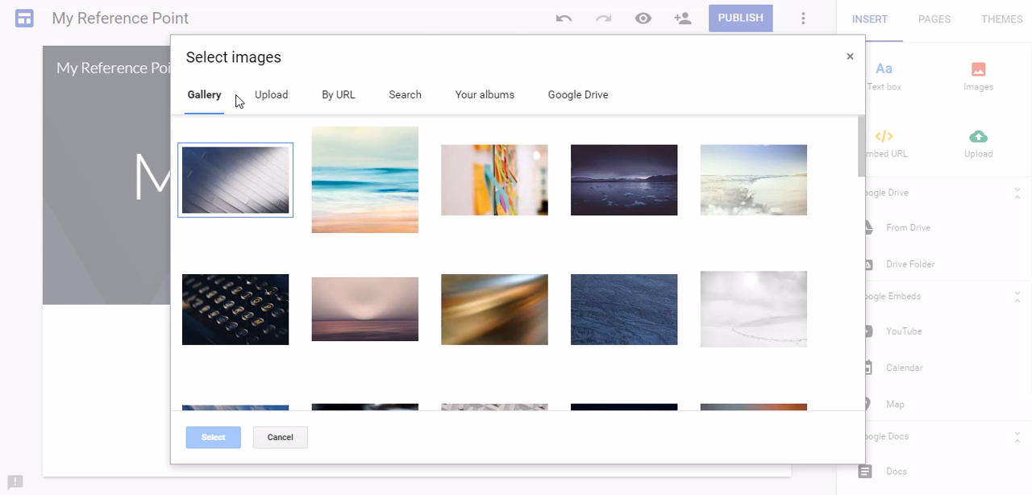
pyautogui.click(282, 100)
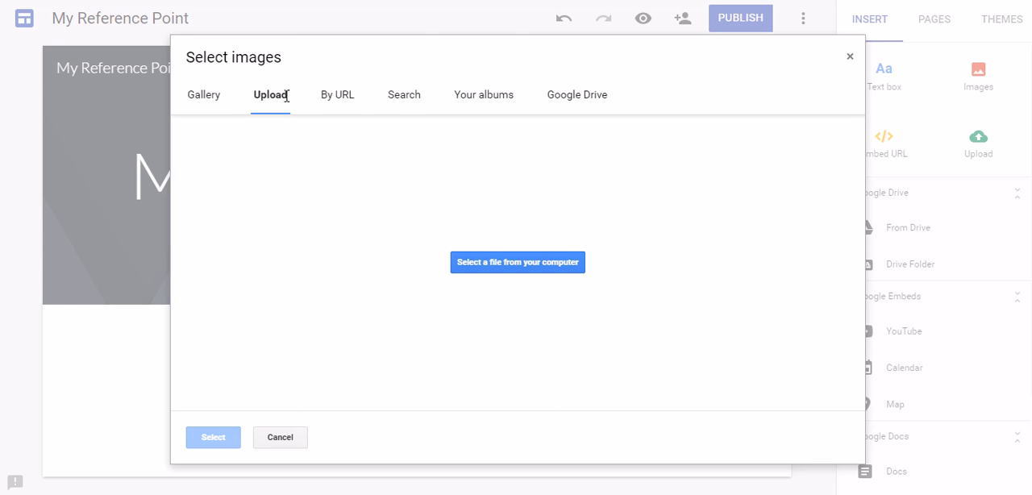
pyautogui.click(339, 100)
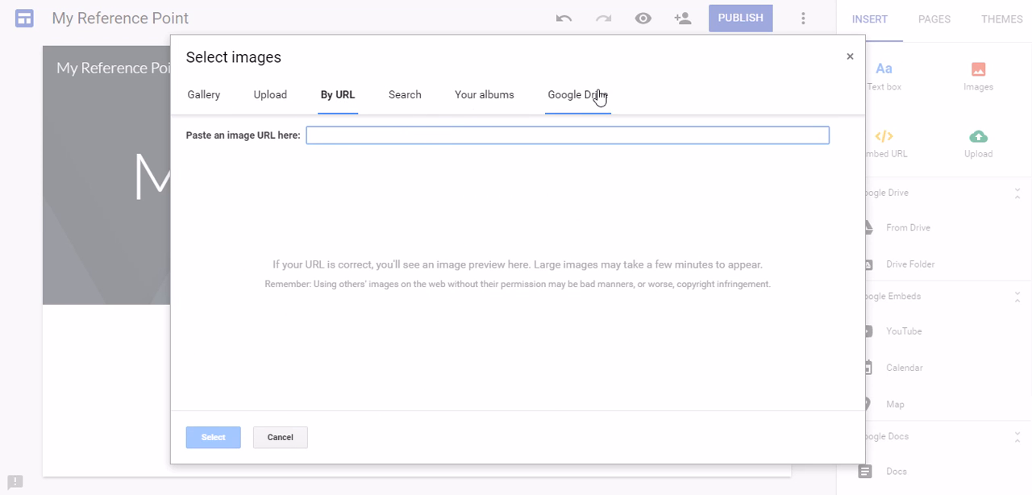
pyautogui.click(200, 94)
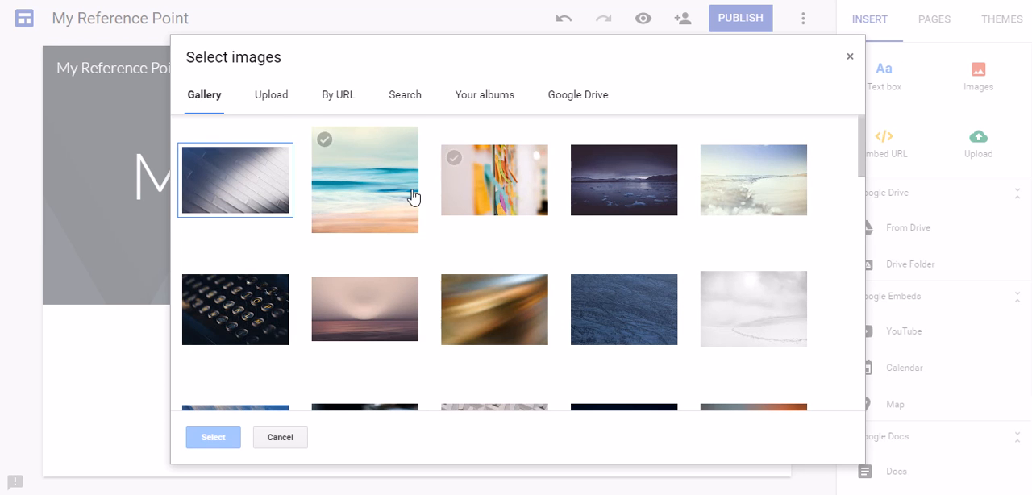
pyautogui.click(381, 179)
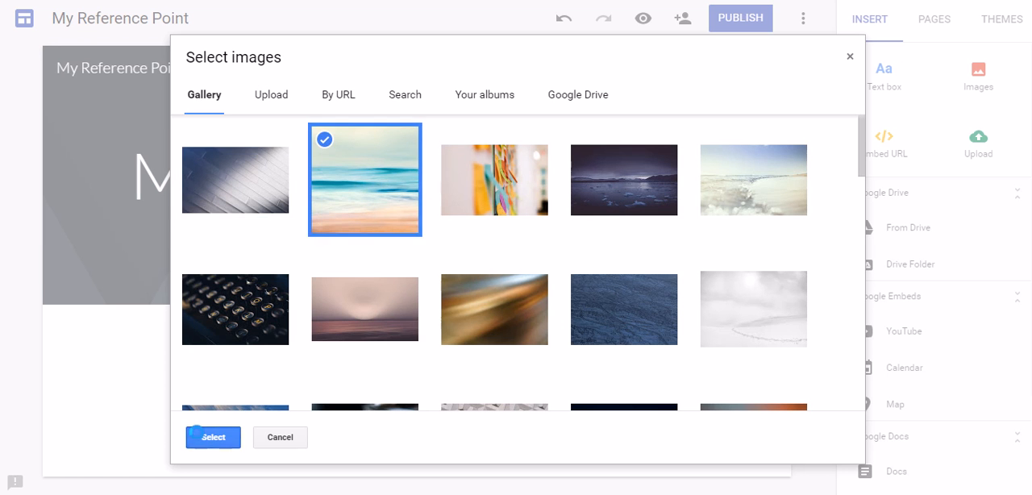
pyautogui.click(203, 437)
pyautogui.click(485, 393)
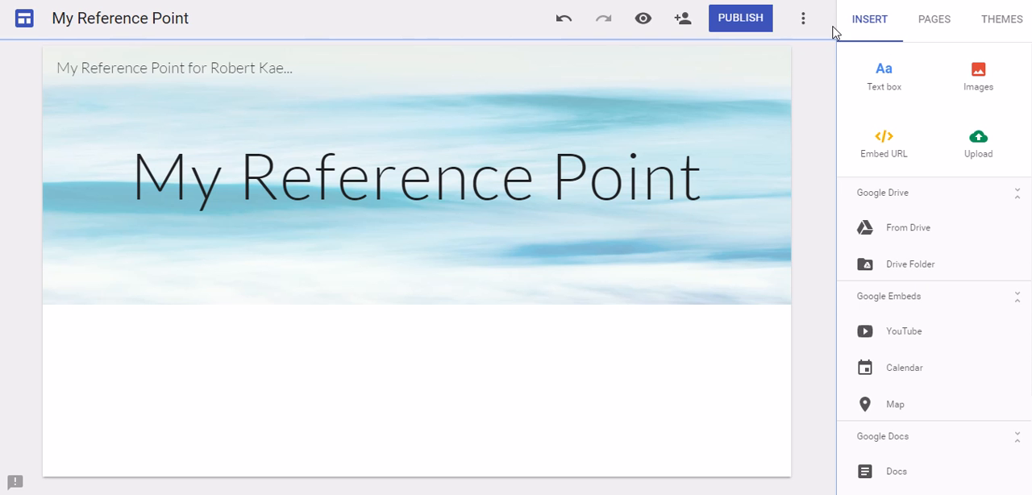
# - Add a text box below the header stating that this is the owner's "personal Reference Point.", including the owner's full name
pyautogui.click(884, 76)
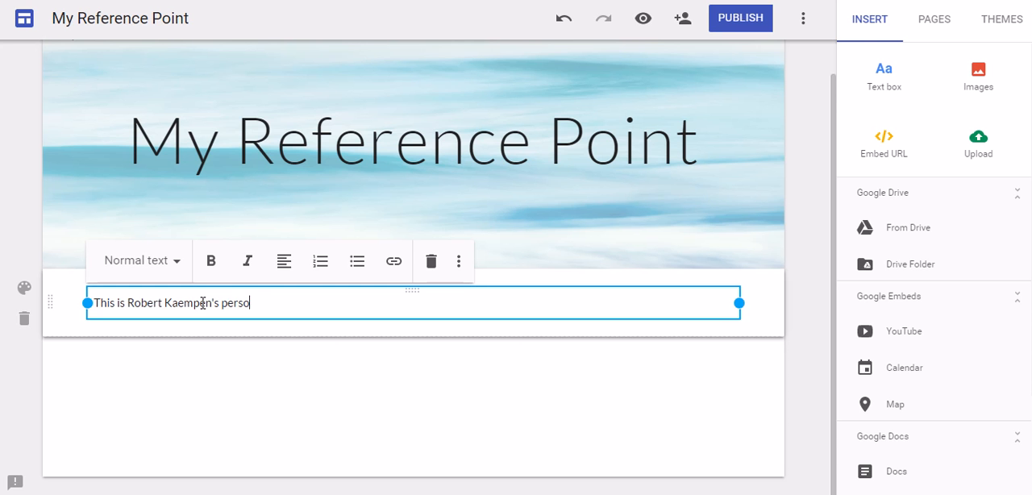
pyautogui.write('Reference Point.')
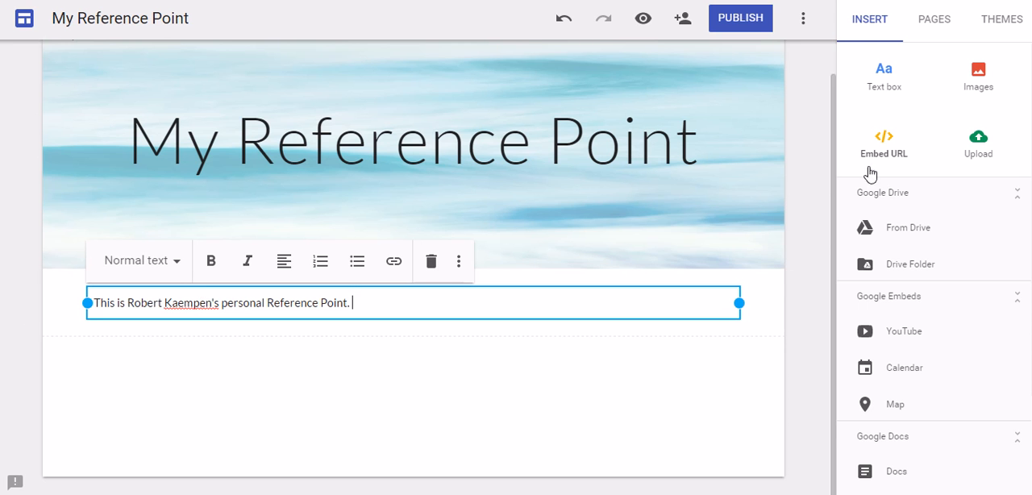
pyautogui.click(698, 421)
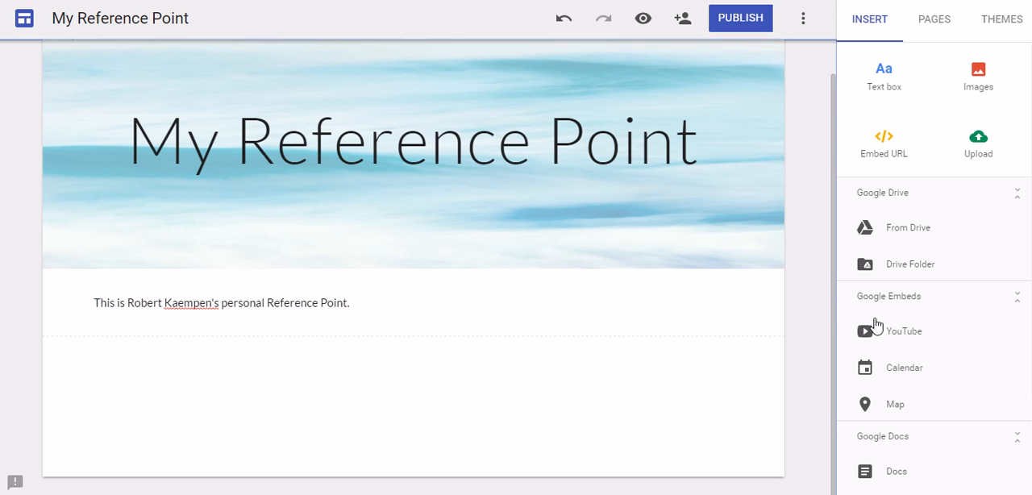
# - Insert the second photo from the two-photo house album in your albums below the introductory text
pyautogui.click(978, 76)
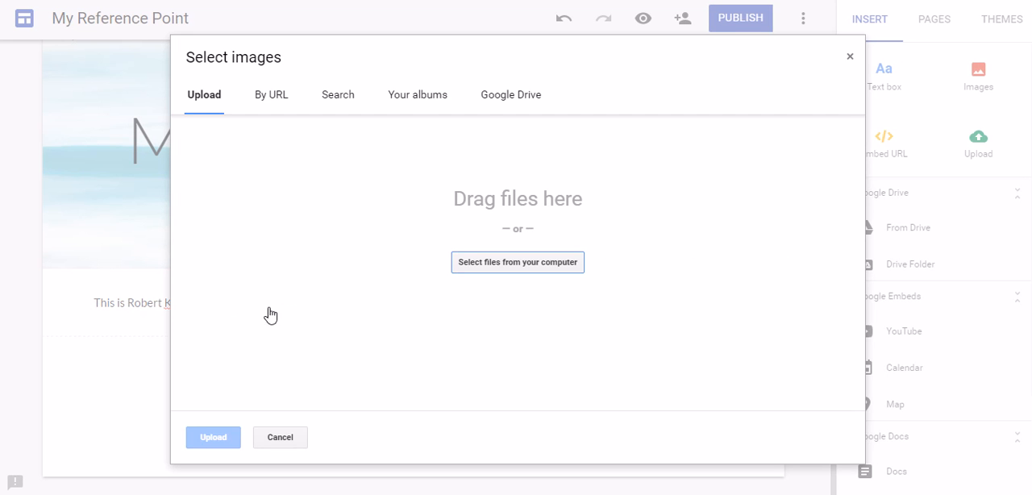
pyautogui.click(409, 96)
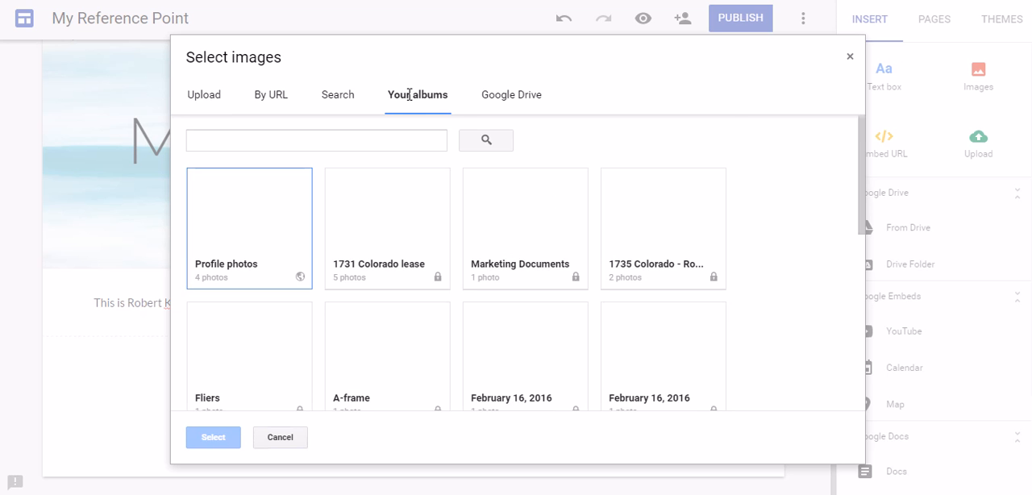
pyautogui.scroll(-3, 478, 353)
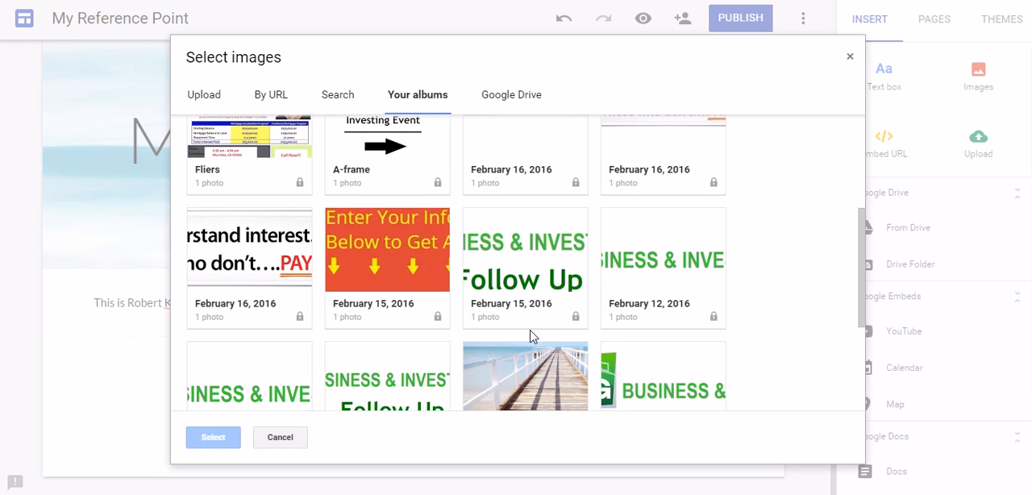
pyautogui.scroll(-3, 534, 337)
pyautogui.scroll(1, 533, 339)
pyautogui.scroll(-1, 534, 338)
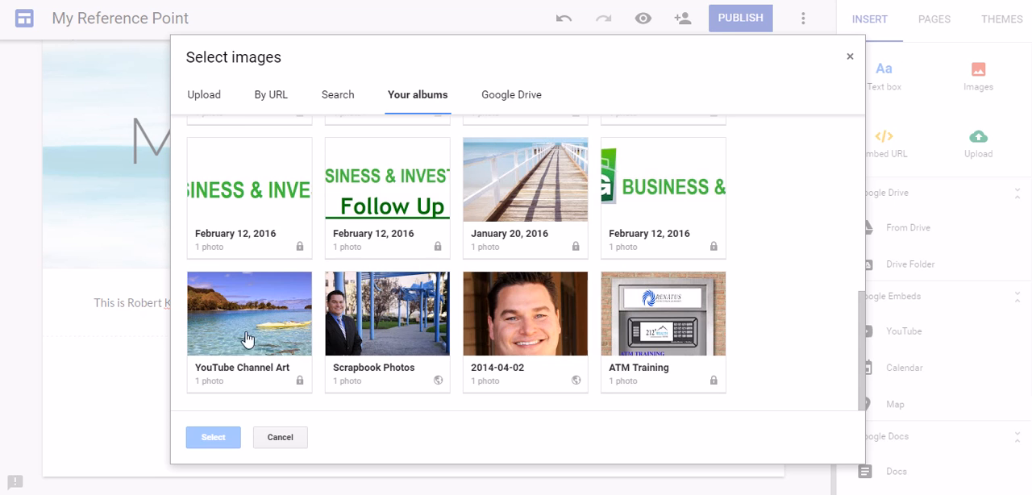
pyautogui.scroll(10, 572, 345)
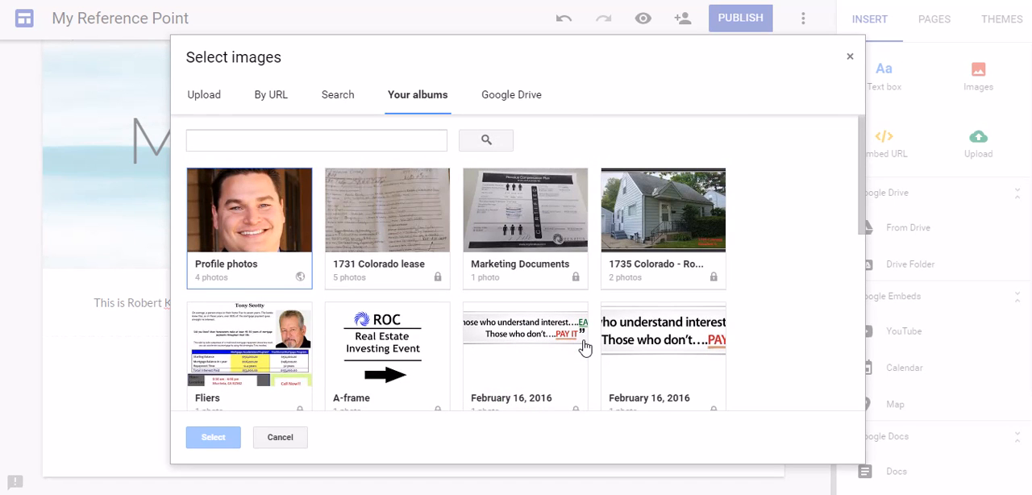
pyautogui.click(674, 214)
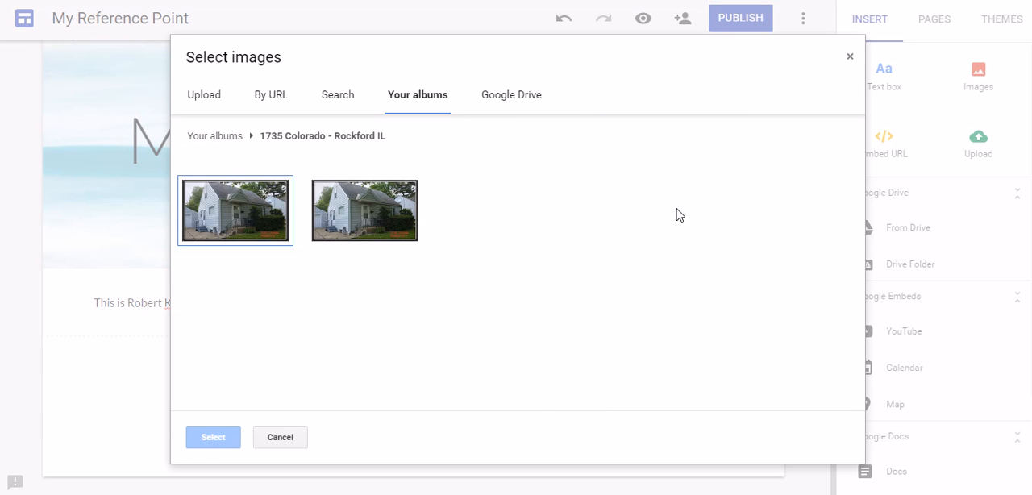
pyautogui.click(380, 218)
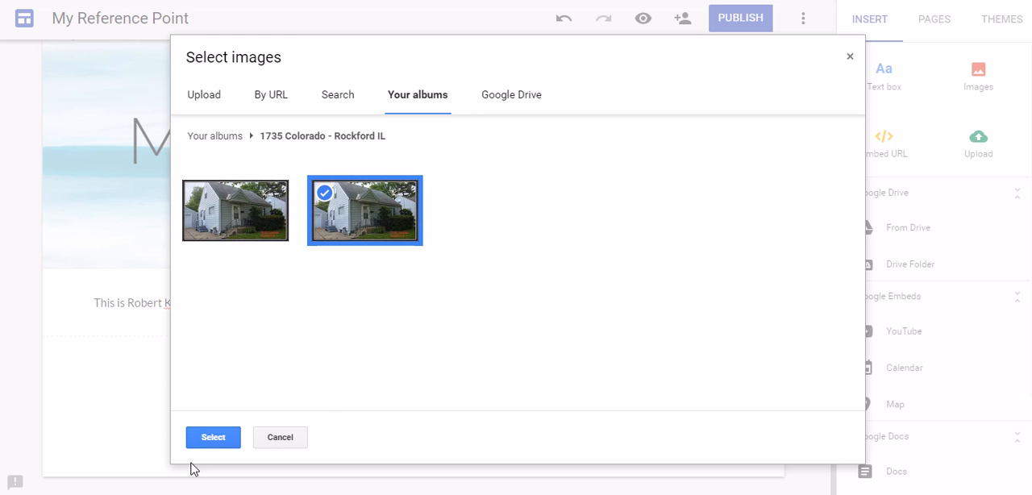
pyautogui.click(199, 438)
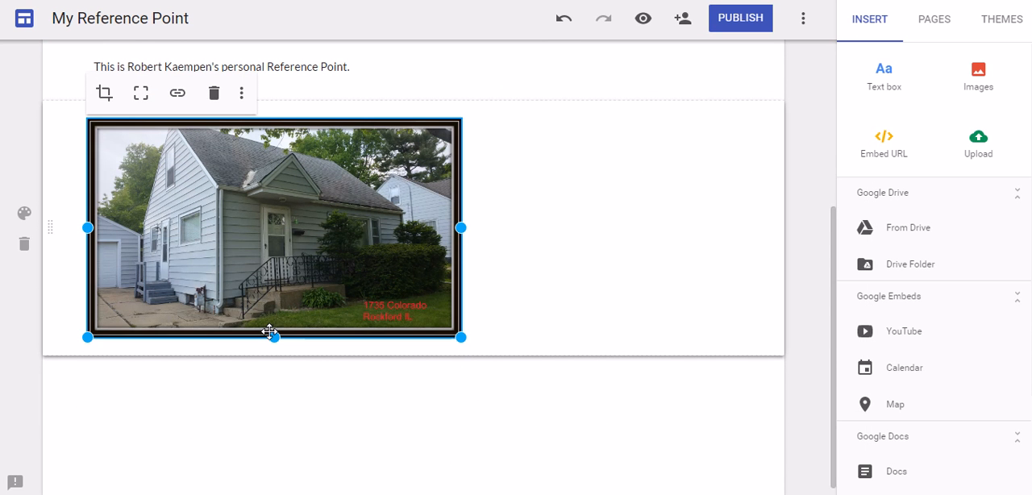
pyautogui.click(519, 229)
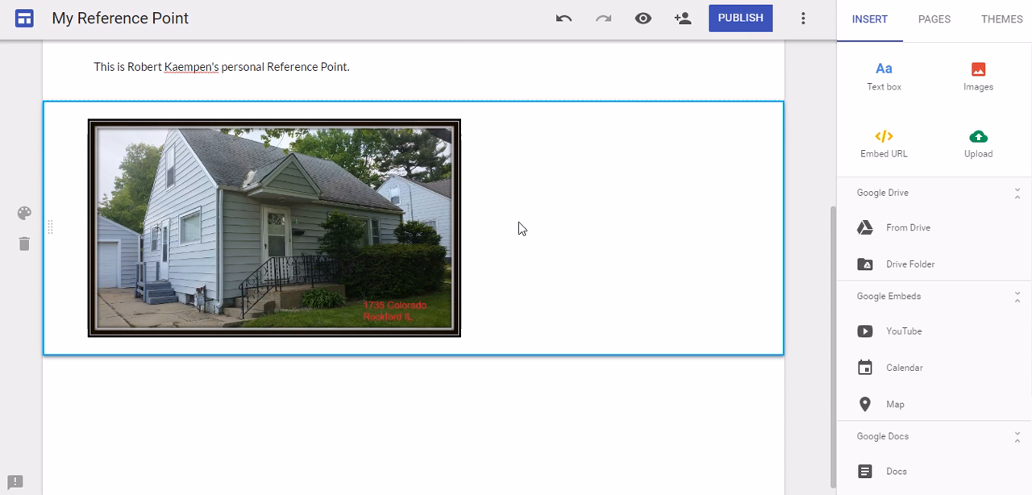
# - Add a text box, move its section above the house photo and enter "This is my rental house" in it
pyautogui.click(881, 72)
pyautogui.click(138, 364)
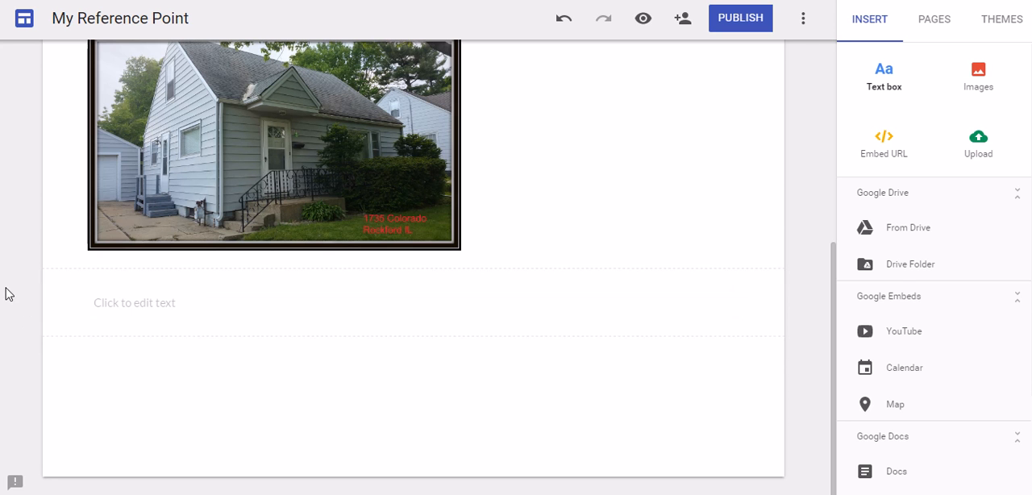
pyautogui.moveTo(55, 301); pyautogui.dragTo(562, 201)
pyautogui.click(570, 233)
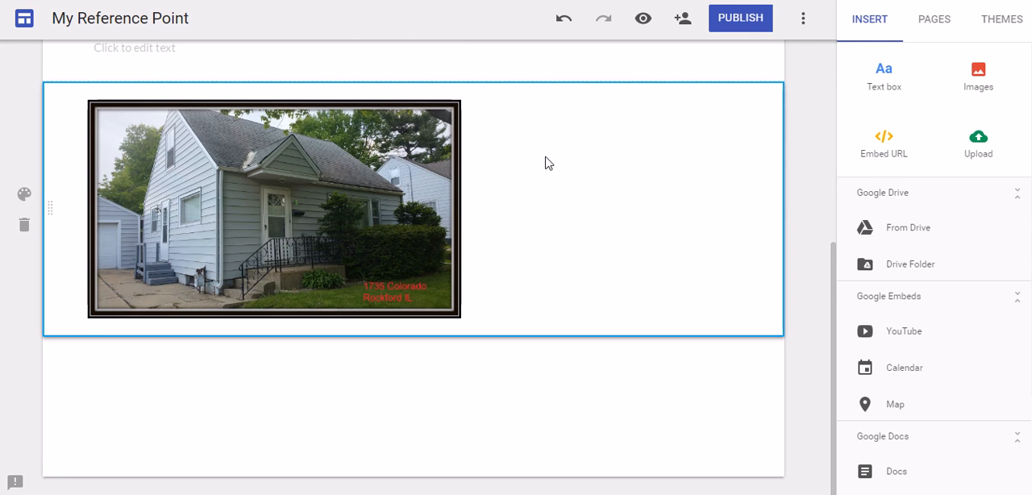
pyautogui.click(224, 484)
pyautogui.scroll(4, 308, 487)
pyautogui.click(235, 328)
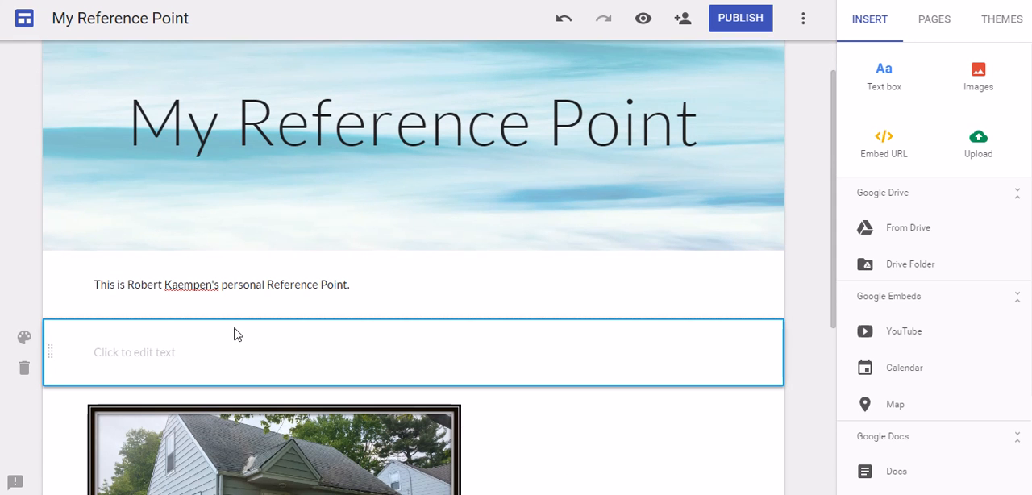
pyautogui.click(157, 352)
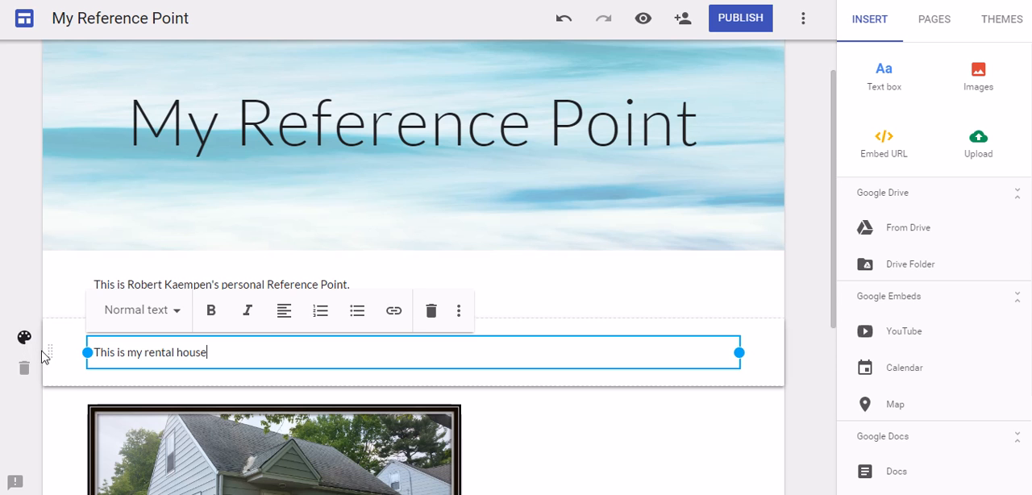
# - Place the house photo section above the "This is my rental house" text and narrow the photo from its right edge
pyautogui.scroll(-2, 65, 258)
pyautogui.moveTo(57, 201); pyautogui.dragTo(403, 330)
pyautogui.click(403, 331)
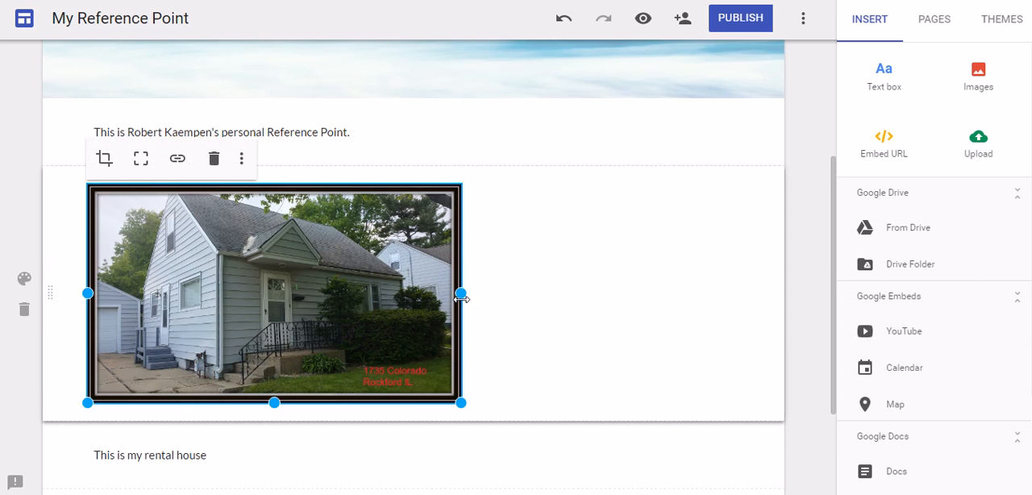
pyautogui.moveTo(461, 293); pyautogui.dragTo(348, 294)
# - Try to move the "This is my rental house" section into the empty space beside the house photo
pyautogui.click(198, 453)
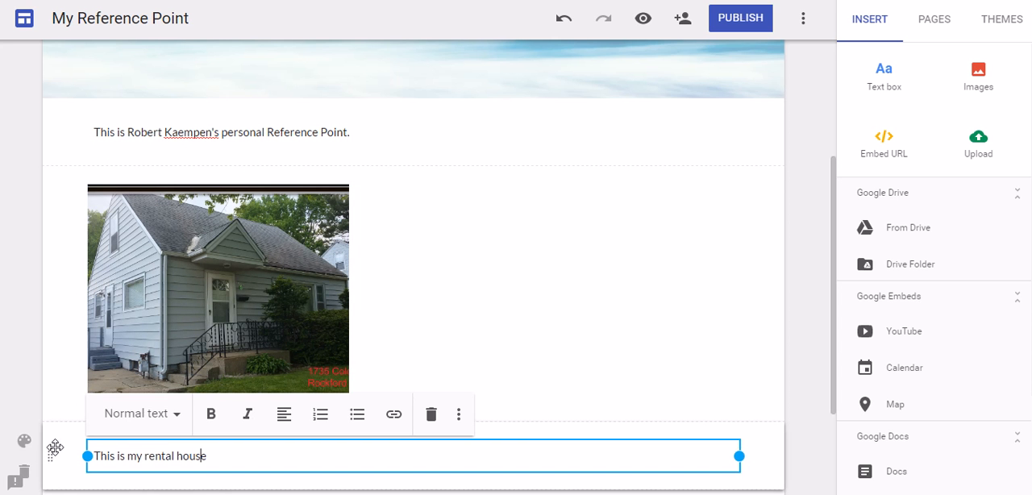
pyautogui.moveTo(54, 455); pyautogui.dragTo(412, 333)
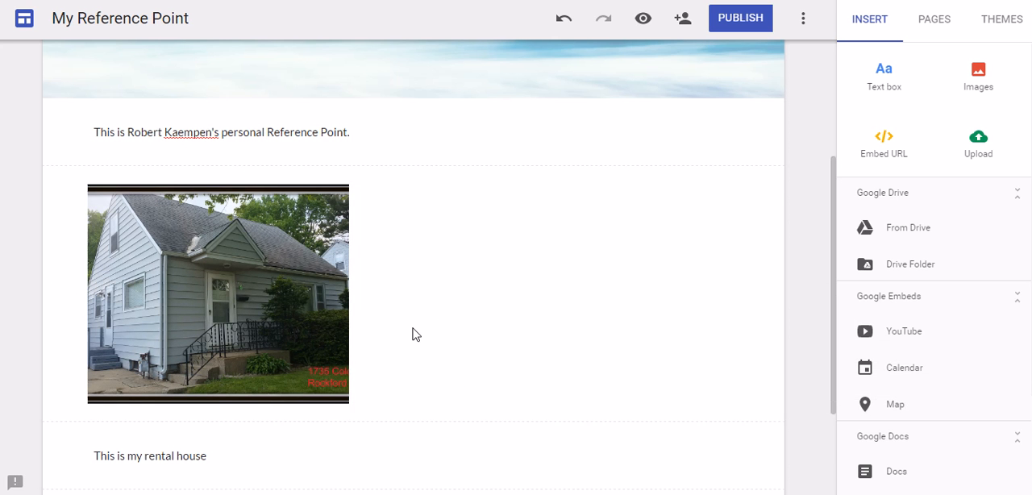
pyautogui.click(152, 456)
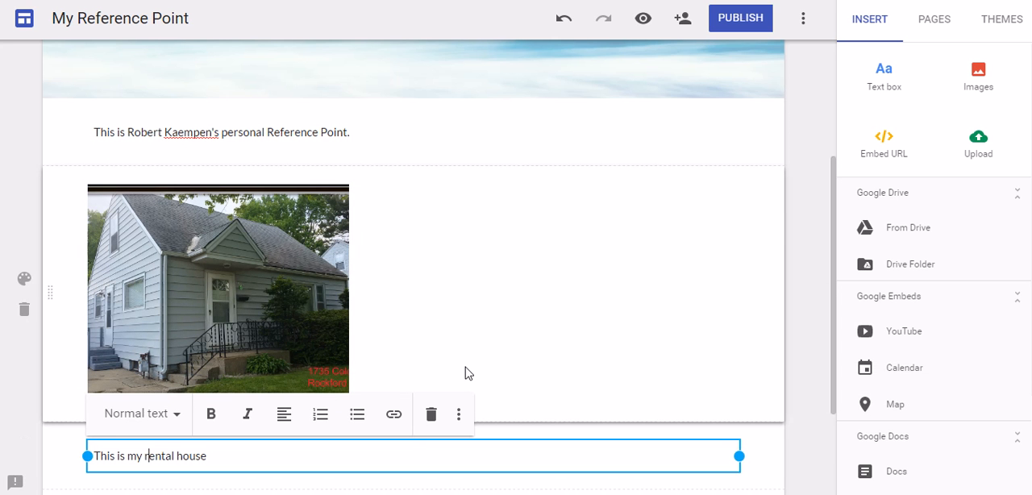
pyautogui.click(607, 427)
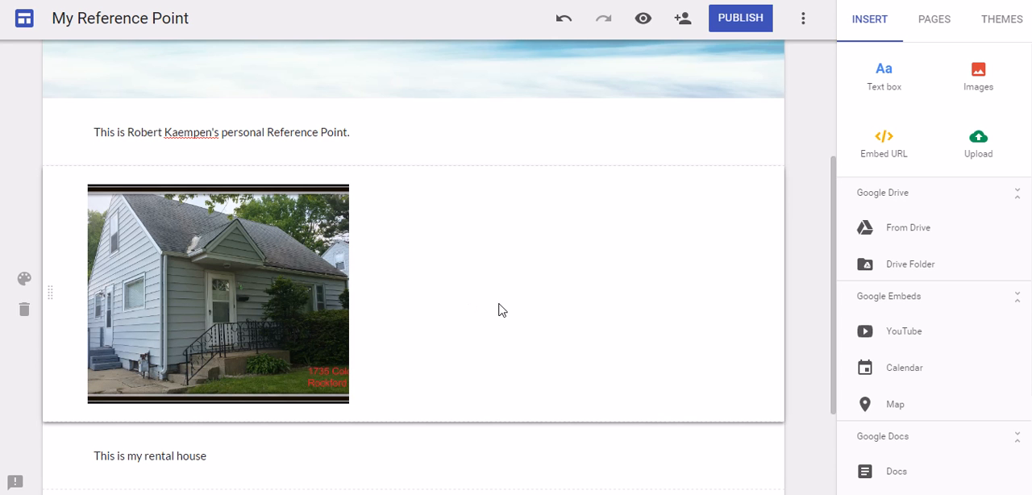
# - Add a new page named "Forms" to the site
pyautogui.scroll(3, 766, 318)
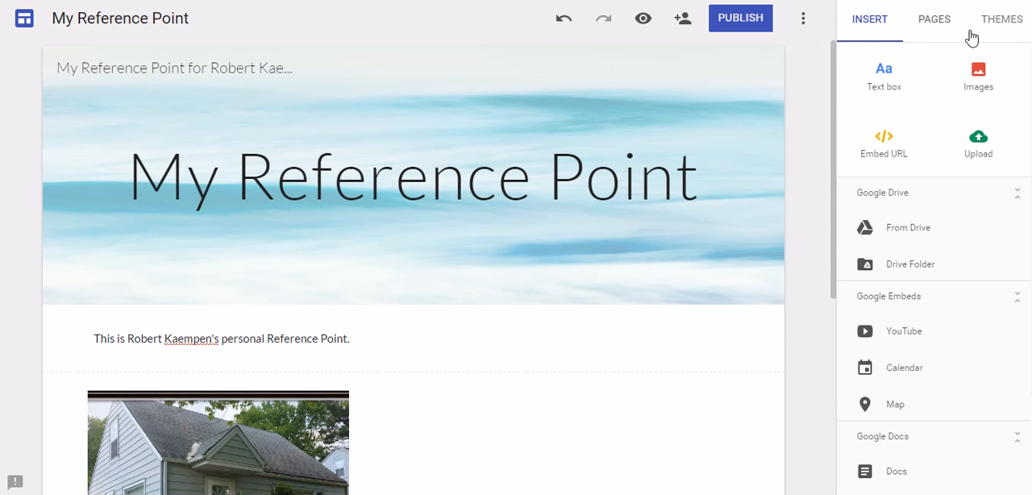
pyautogui.click(941, 27)
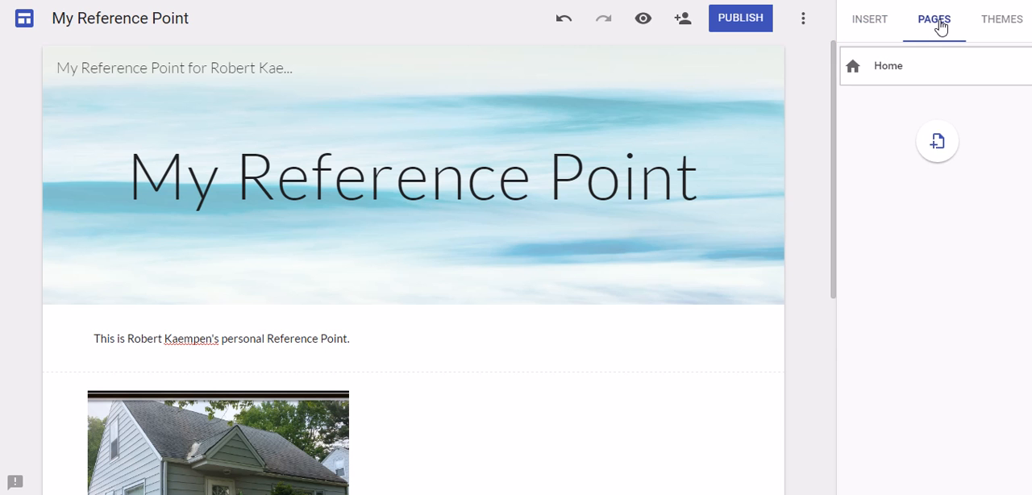
pyautogui.click(927, 154)
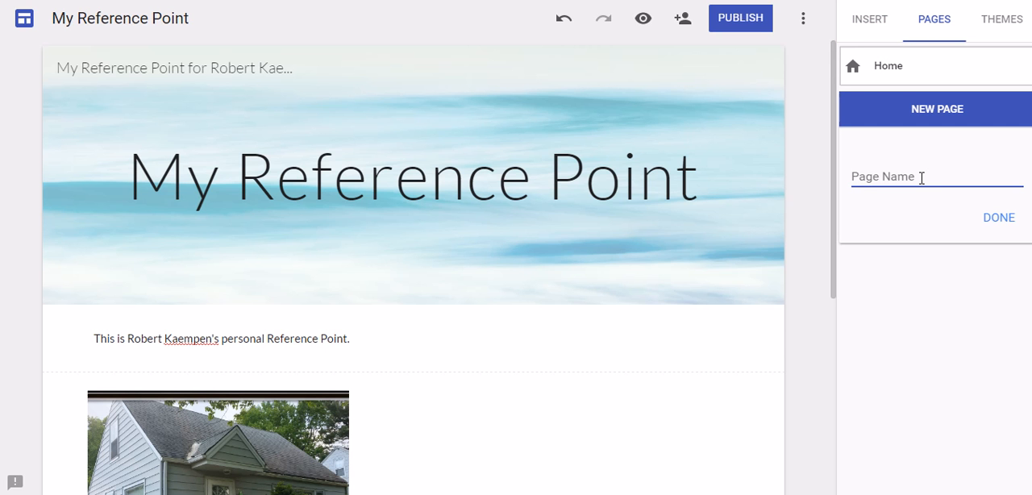
pyautogui.write('Forms')
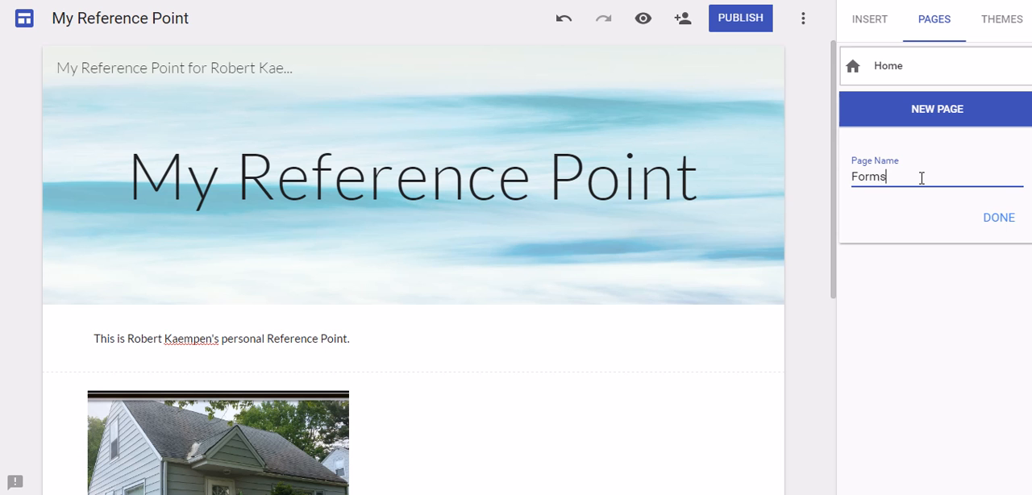
pyautogui.click(1008, 221)
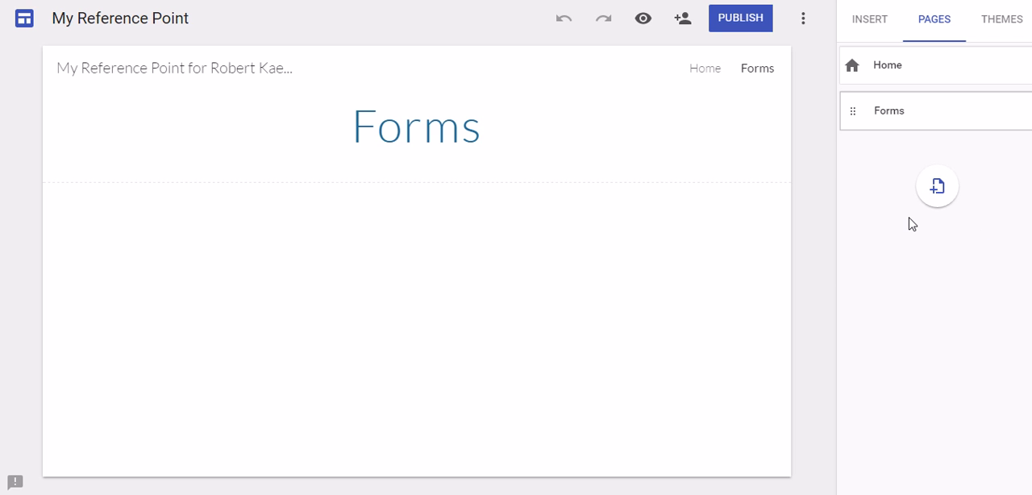
# - Add another new page named "Real Estate Forms" to the site
pyautogui.click(937, 189)
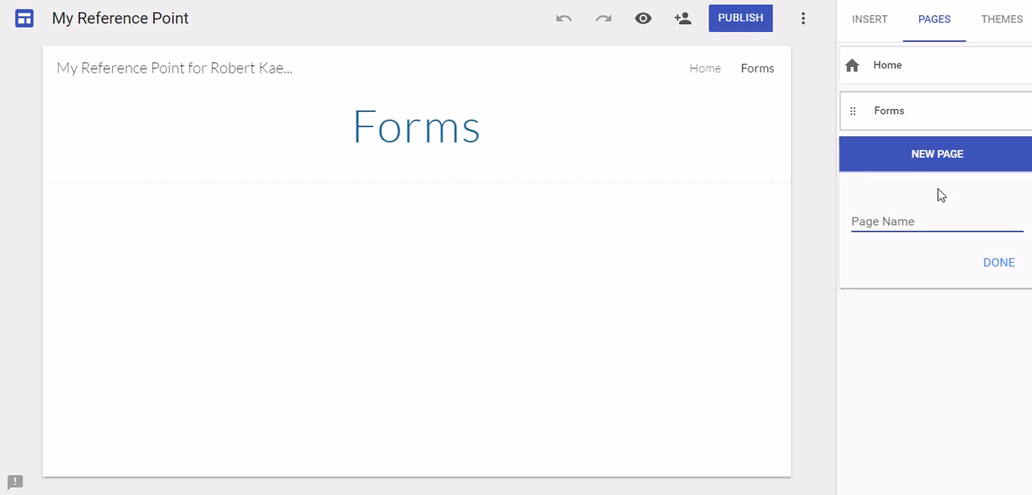
pyautogui.write('Real Estate')
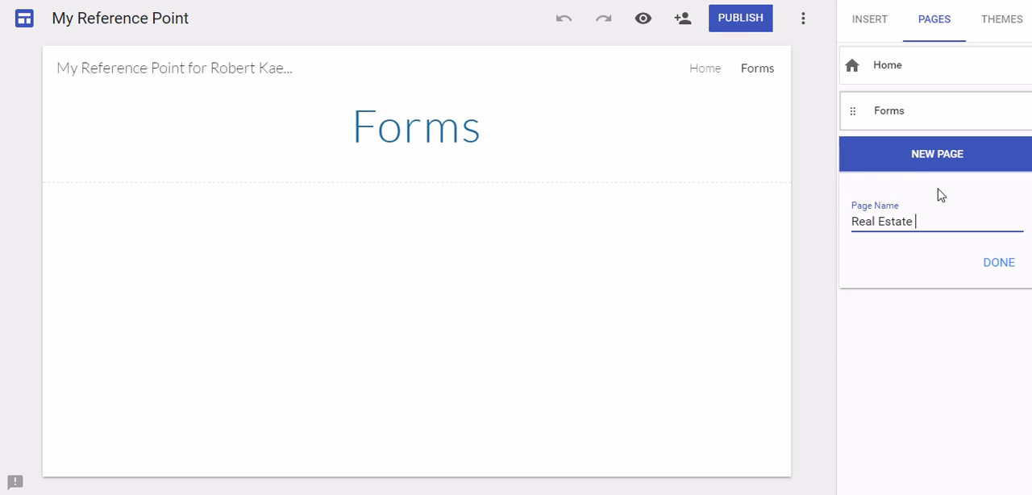
pyautogui.write(' Forms')
pyautogui.press('Return')
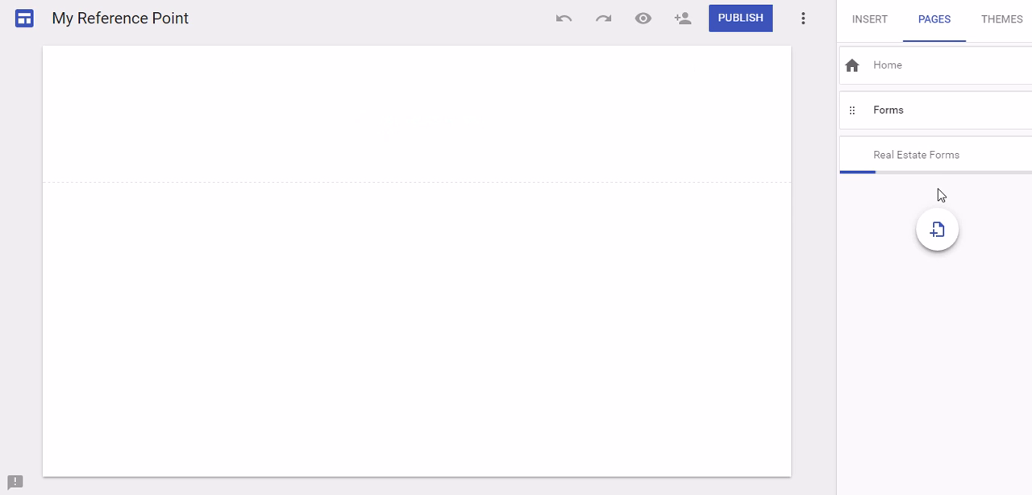
# - Add a new page named "IMA" to the site
pyautogui.click(939, 244)
pyautogui.write('B')
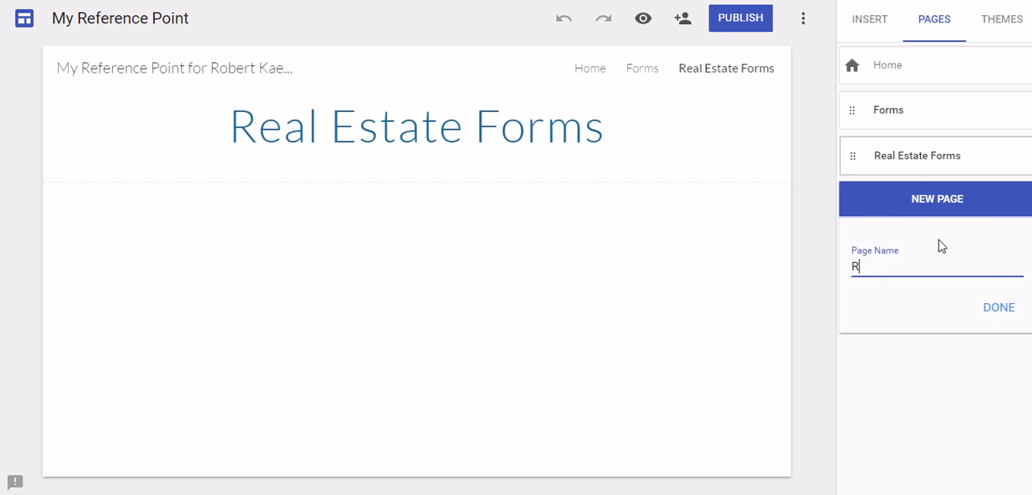
pyautogui.press('BackSpace')
pyautogui.write('IMA')
pyautogui.click(1001, 308)
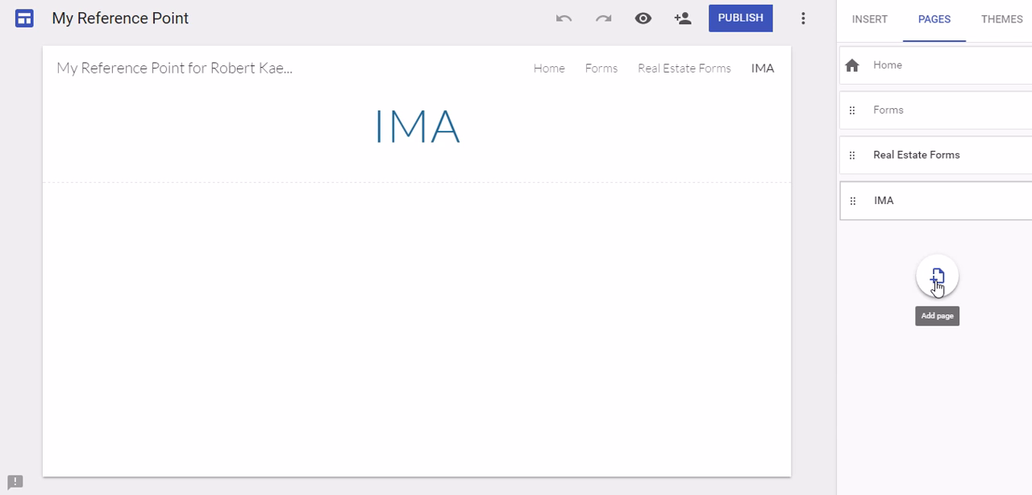
# - Add a new page named "Real Estate" to the site
pyautogui.click(937, 278)
pyautogui.write('Real Estate')
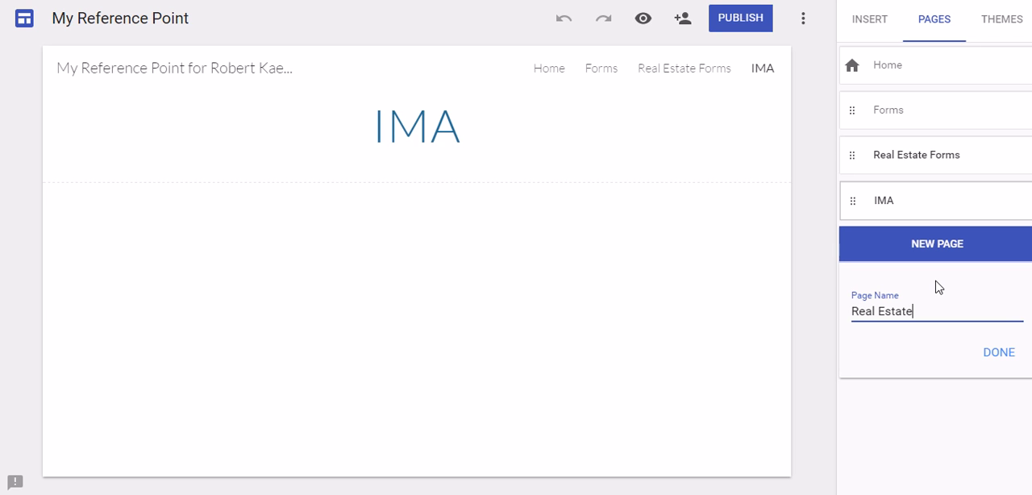
pyautogui.click(991, 355)
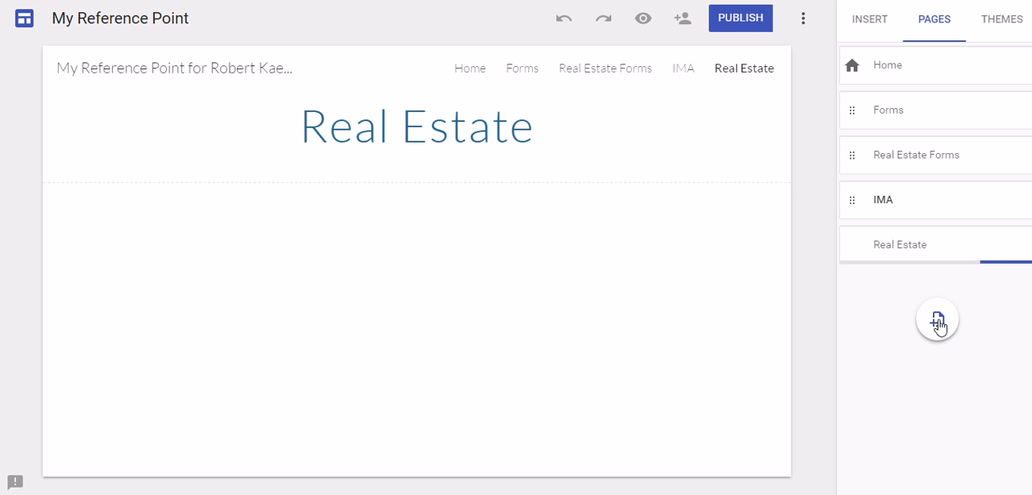
# - Add a new page named "IMA Websites" to the site
pyautogui.click(937, 321)
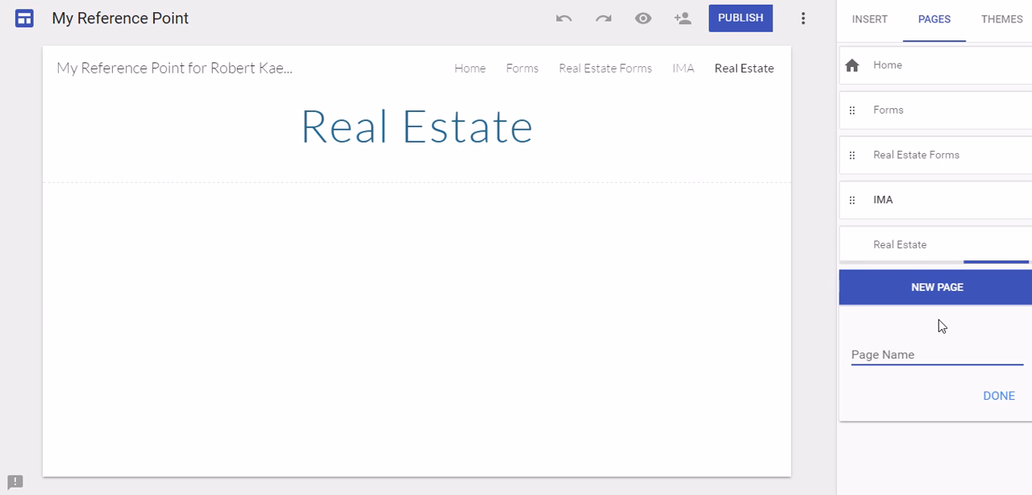
pyautogui.write('IMA Websites')
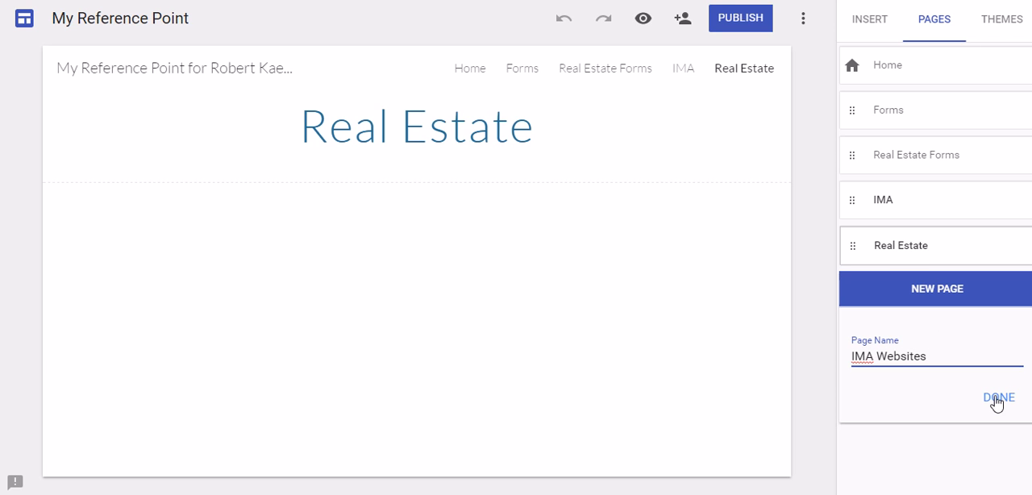
pyautogui.click(996, 403)
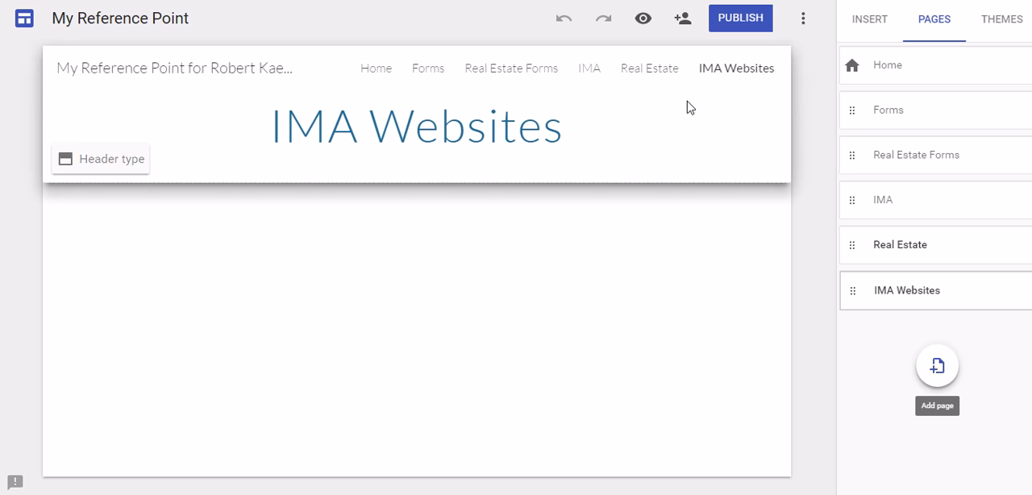
# - Preview the site and look through the Home, Forms, Real Estate Forms and IMA Websites pages
pyautogui.click(643, 21)
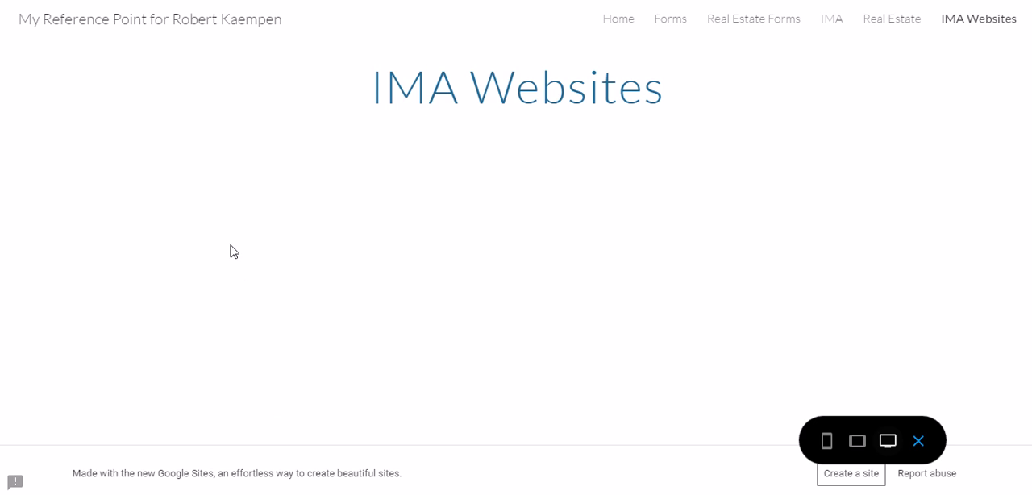
pyautogui.click(625, 22)
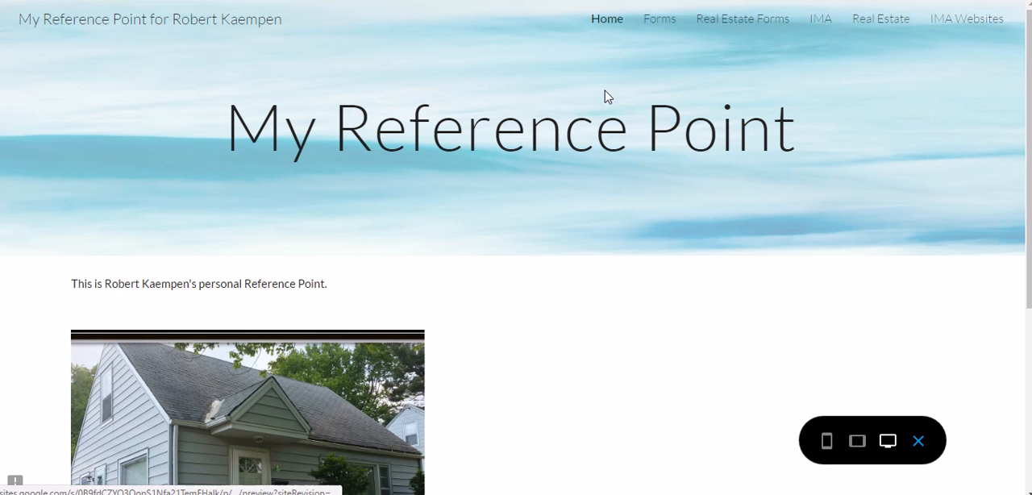
pyautogui.scroll(-3, 373, 150)
pyautogui.scroll(-1, 196, 392)
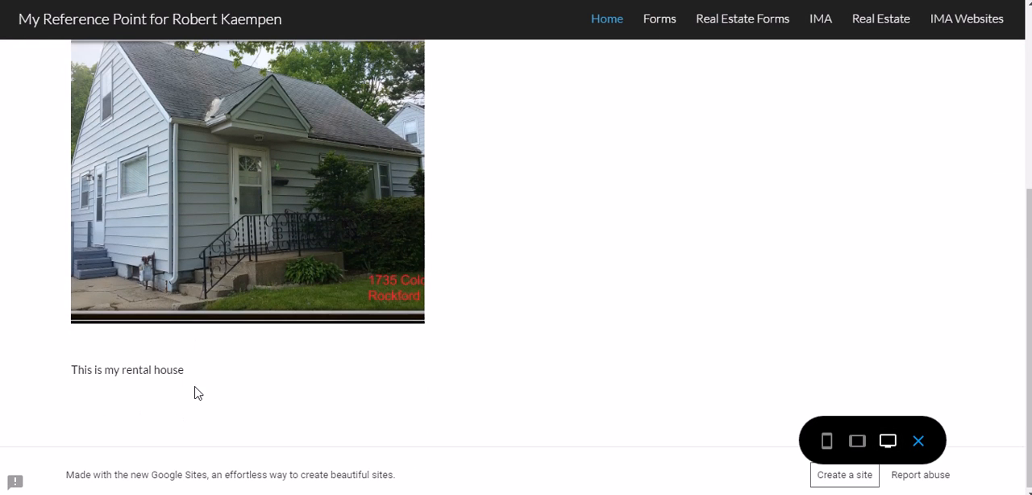
pyautogui.scroll(1, 230, 268)
pyautogui.scroll(3, 787, 263)
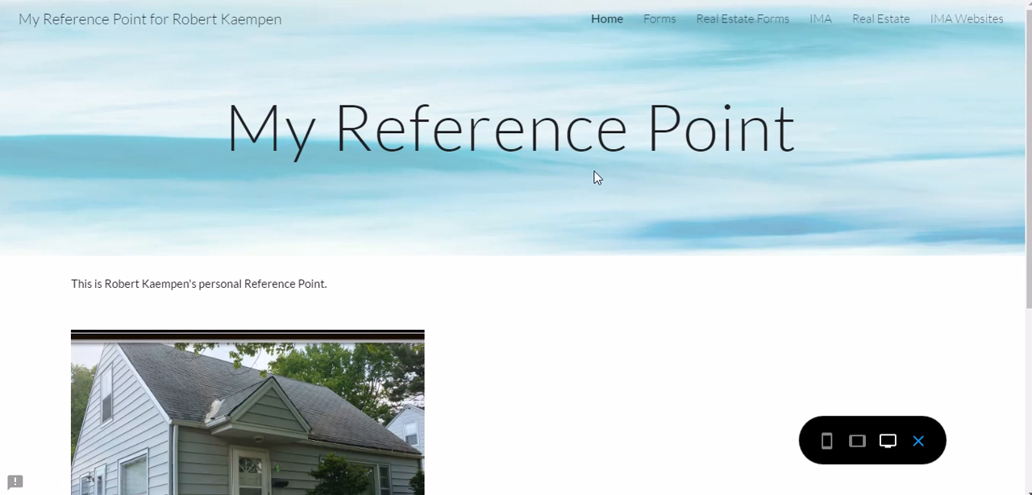
pyautogui.click(659, 24)
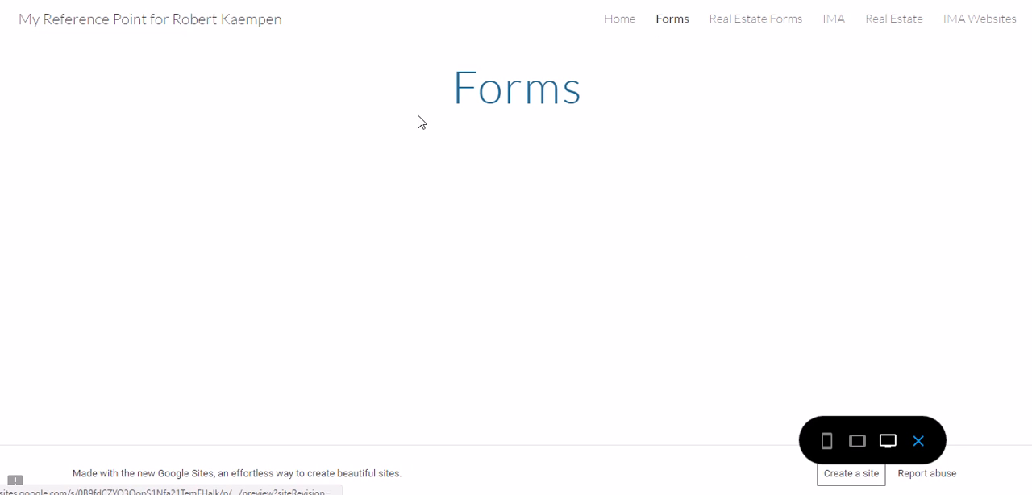
pyautogui.click(774, 23)
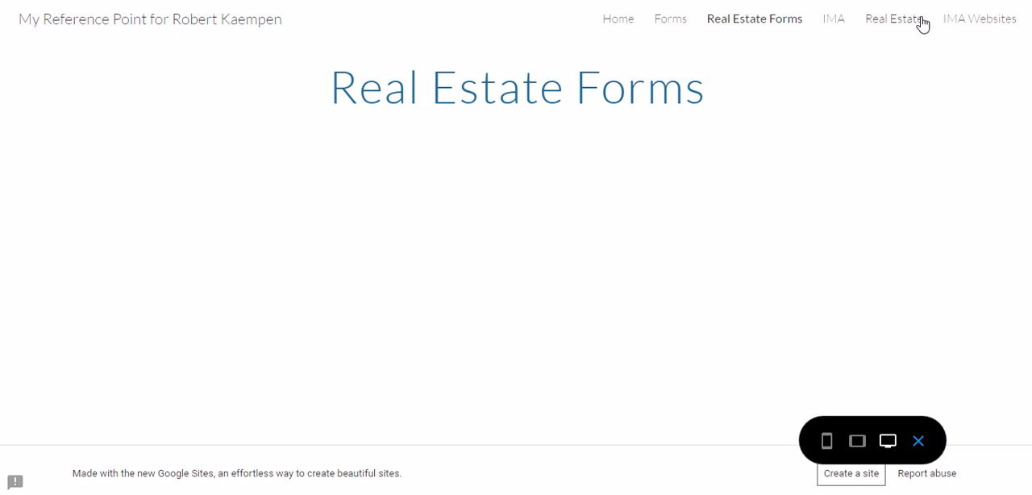
pyautogui.click(976, 24)
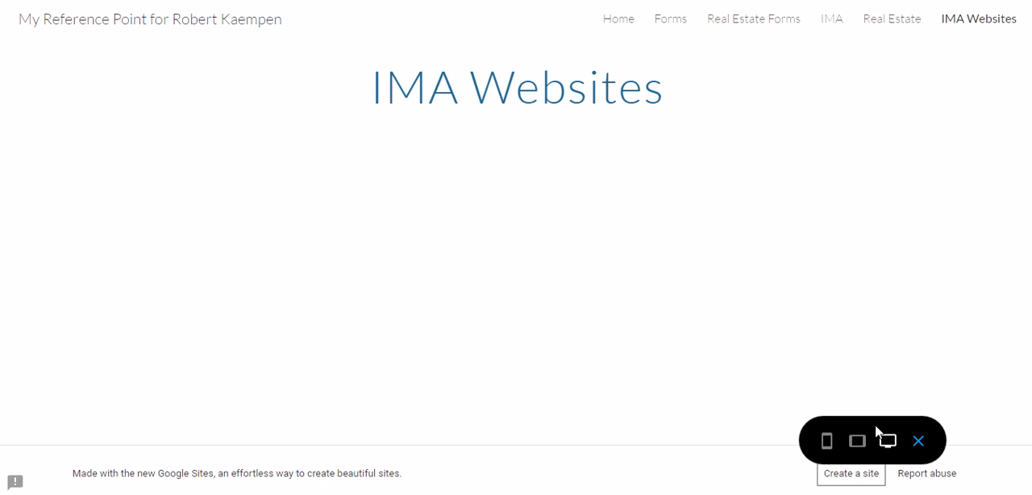
# - Switch the preview to phone size and examine the Home page down to the rental house photo and text
pyautogui.click(825, 442)
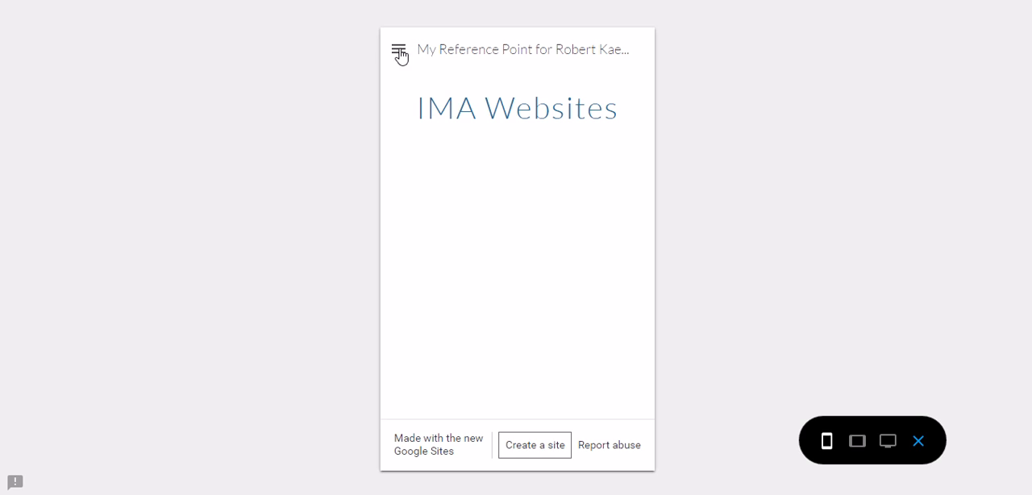
pyautogui.click(399, 52)
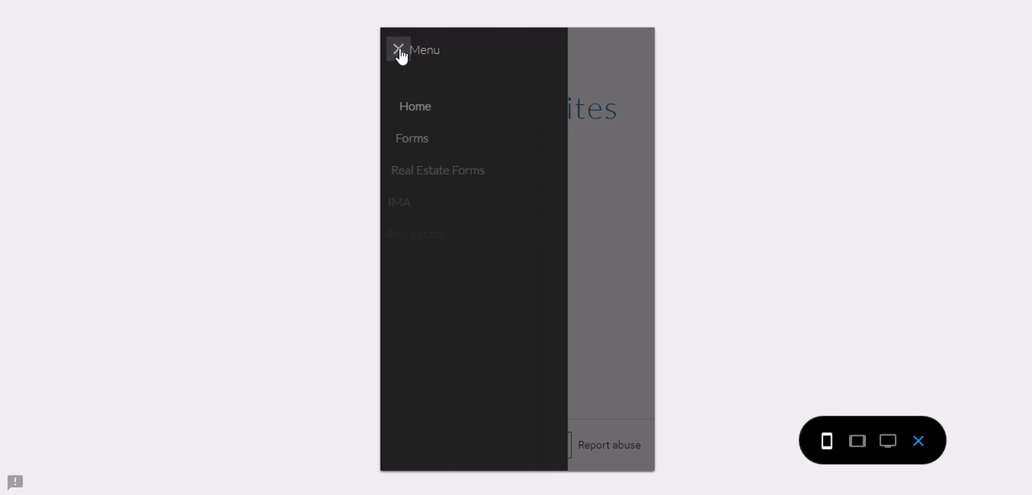
pyautogui.click(443, 116)
pyautogui.scroll(-3, 560, 257)
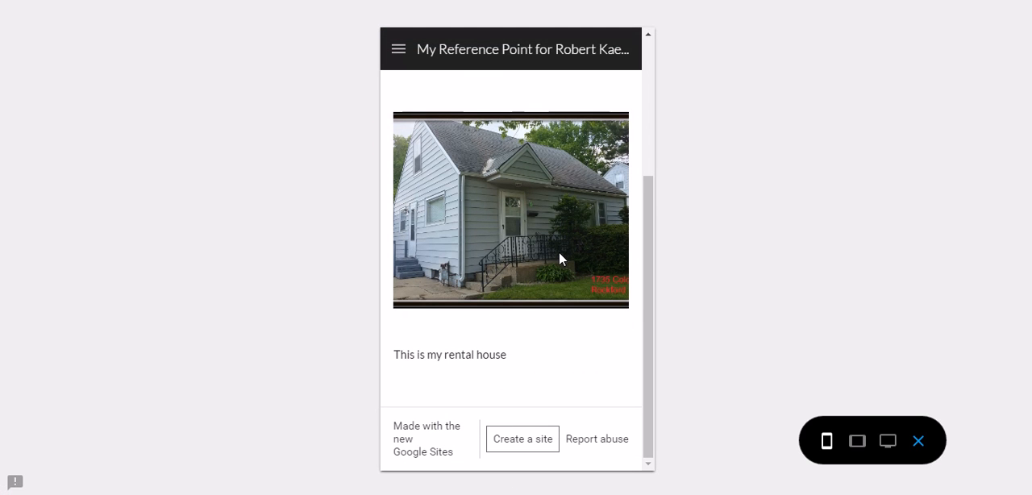
# - Check the Home page in the tablet and desktop preview sizes and leave the preview
pyautogui.click(856, 441)
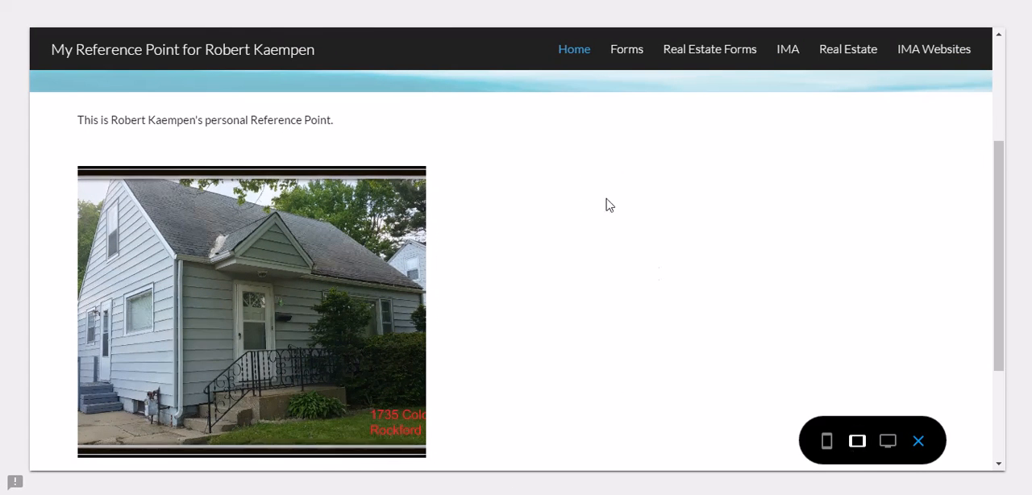
pyautogui.scroll(-3, 599, 162)
pyautogui.scroll(-3, 603, 161)
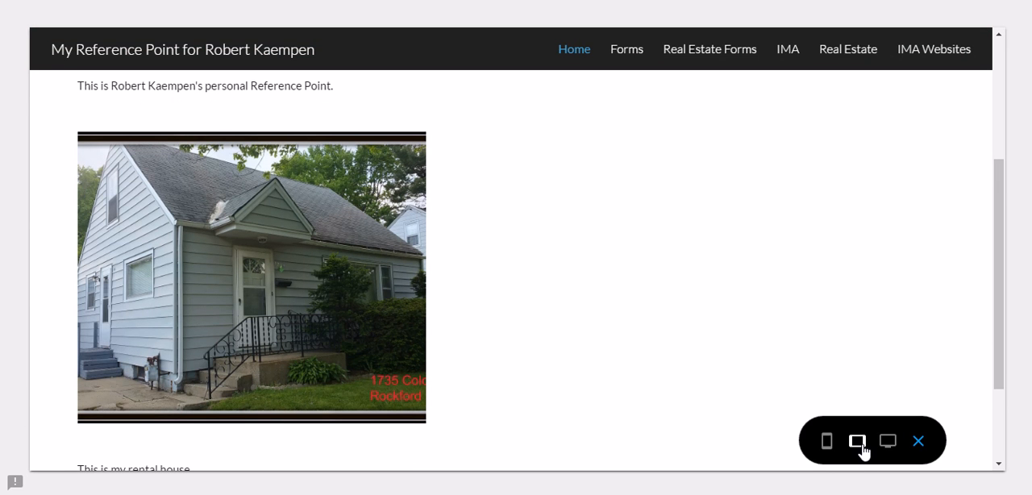
pyautogui.click(896, 441)
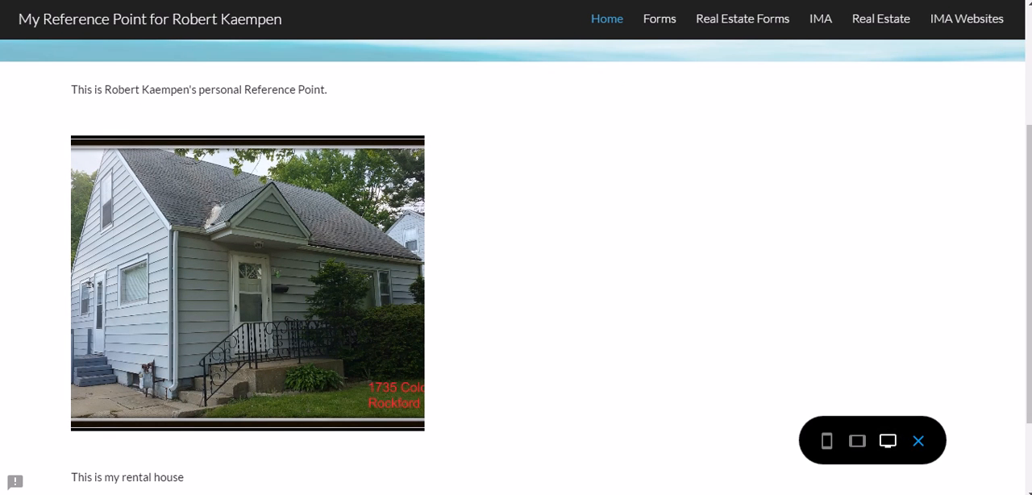
pyautogui.click(918, 441)
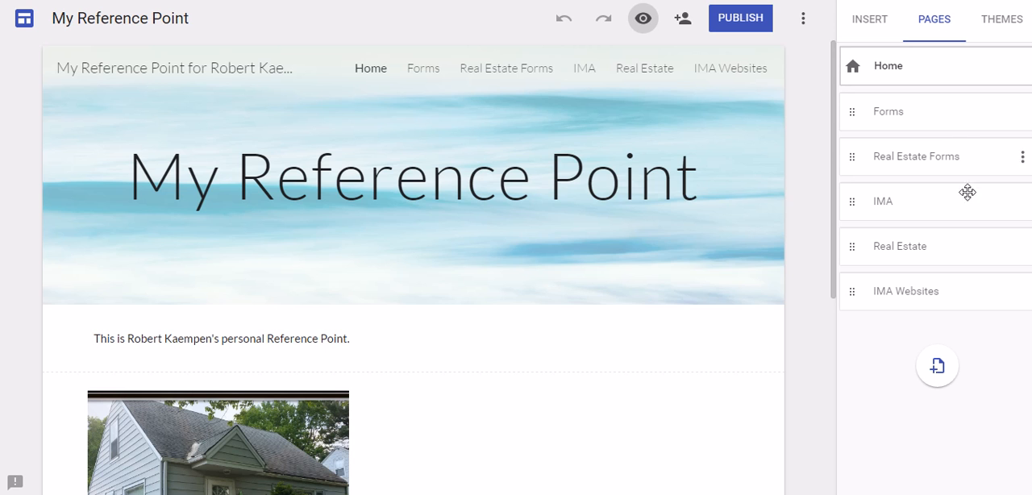
# - Hide the IMA Websites page from the site navigation
pyautogui.click(902, 204)
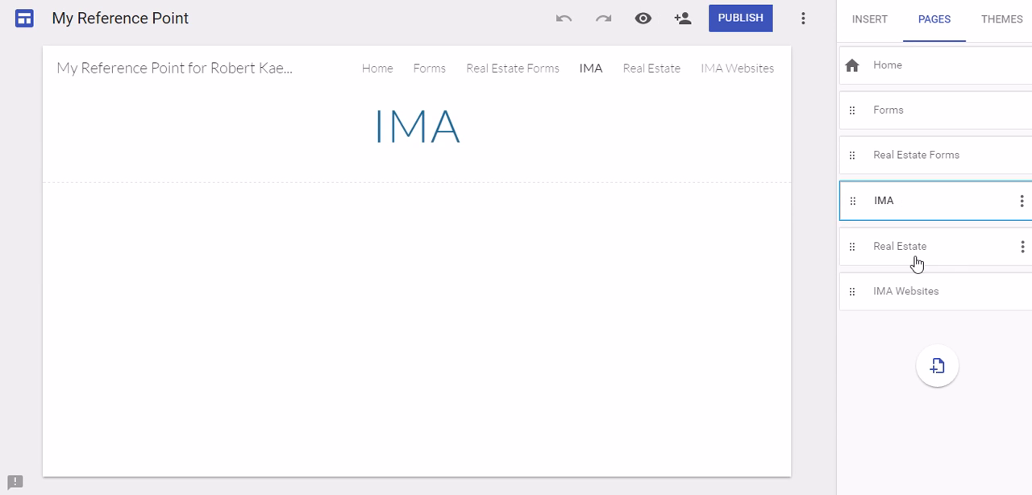
pyautogui.click(894, 257)
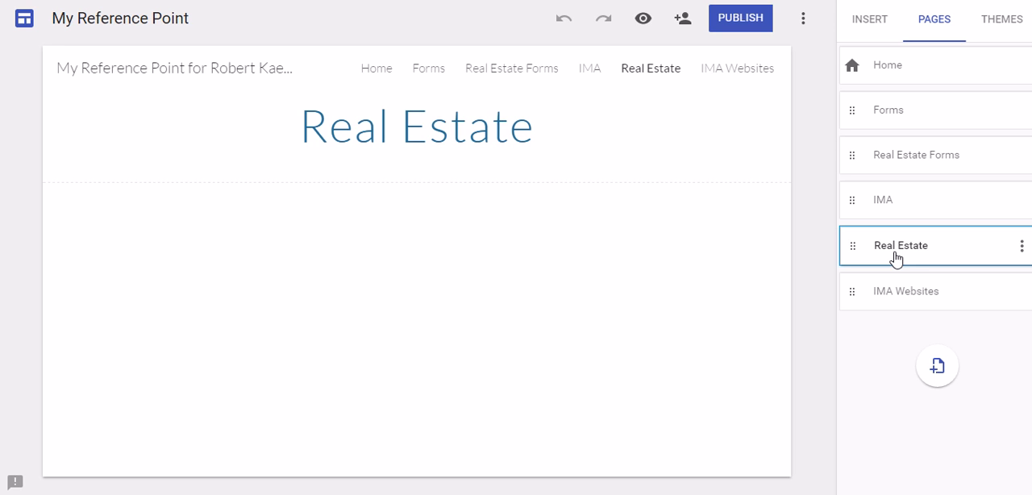
pyautogui.click(929, 295)
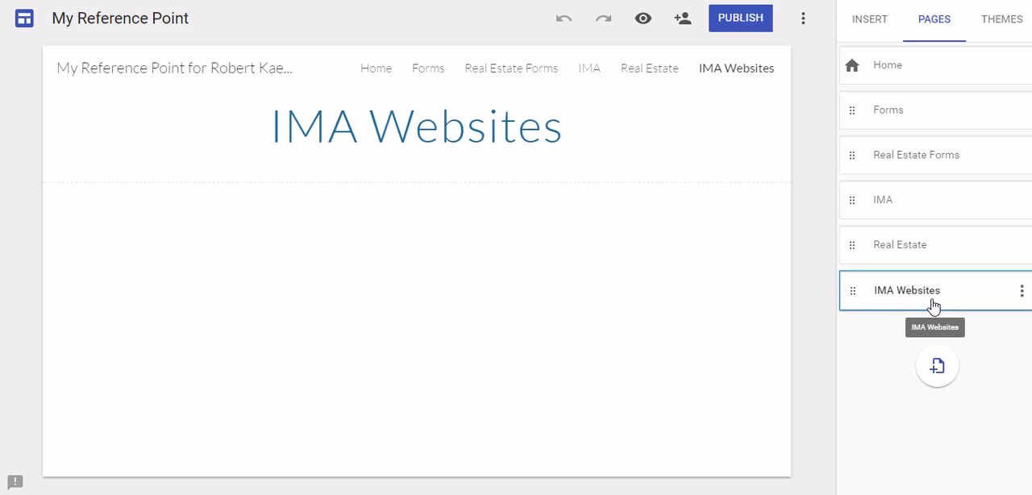
pyautogui.rightClick(906, 296)
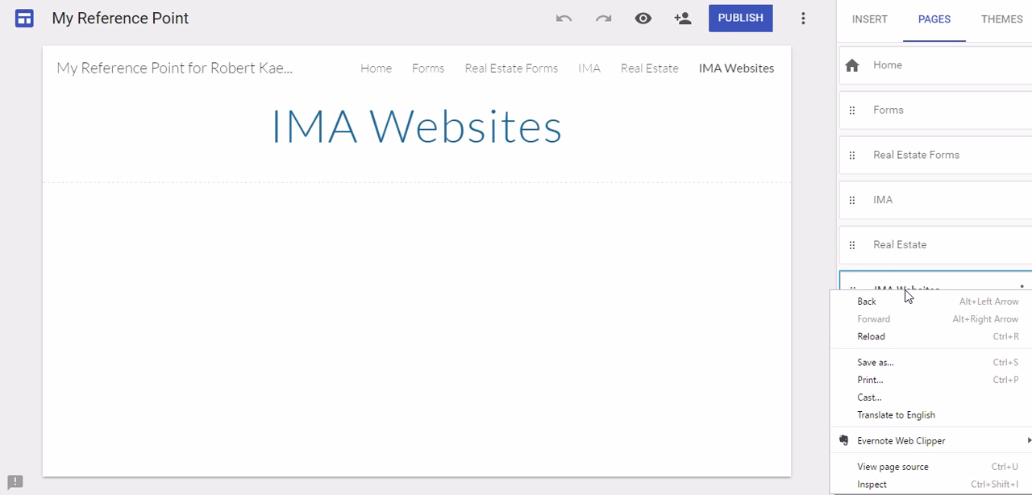
pyautogui.click(924, 287)
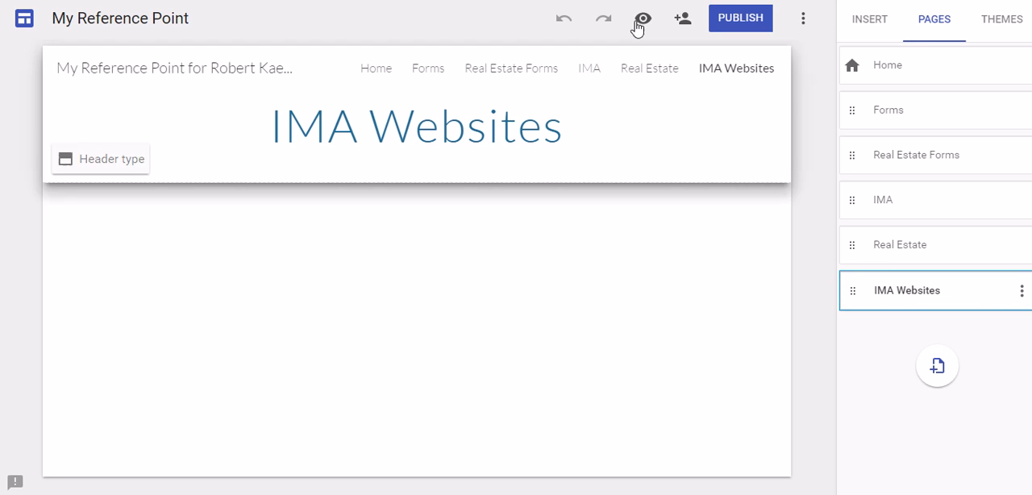
pyautogui.click(1022, 293)
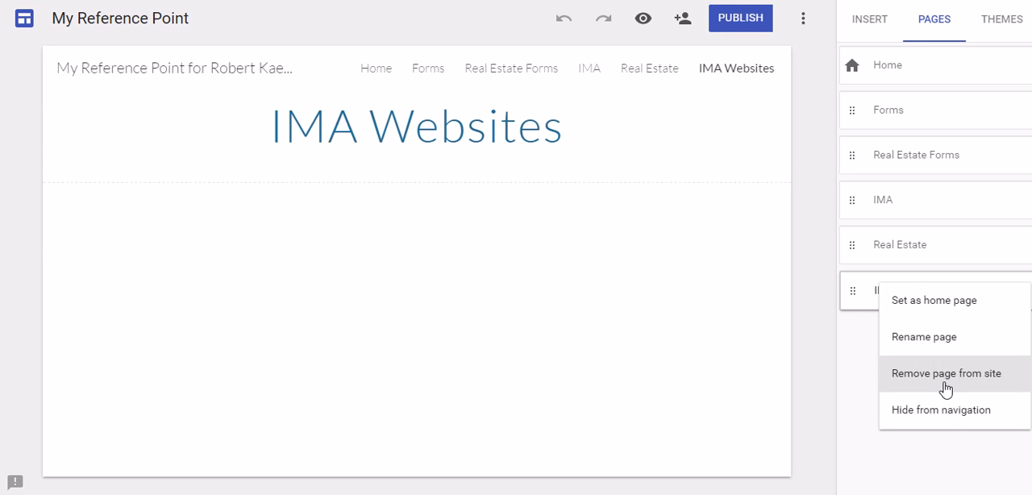
pyautogui.click(934, 411)
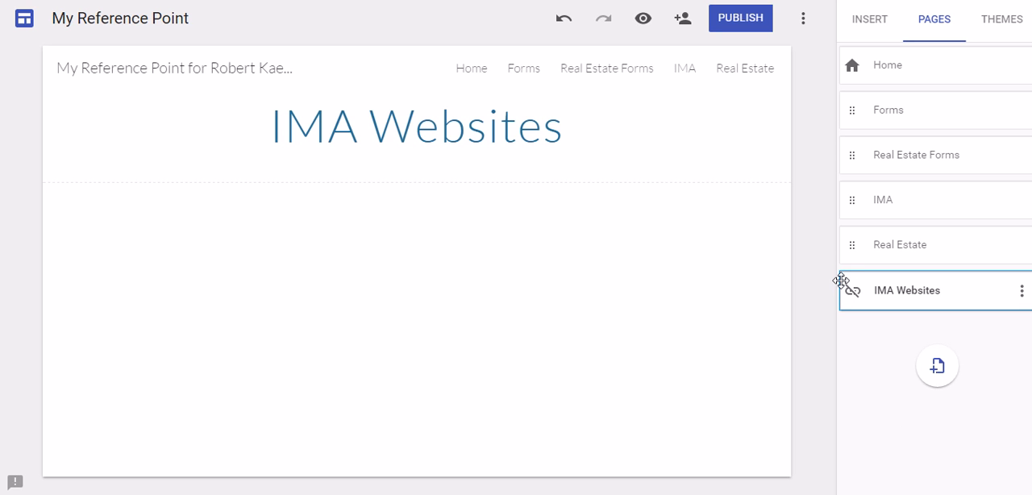
# - Open the IMA page and try the Large banner and Banner header types before returning it to Title only
pyautogui.click(937, 211)
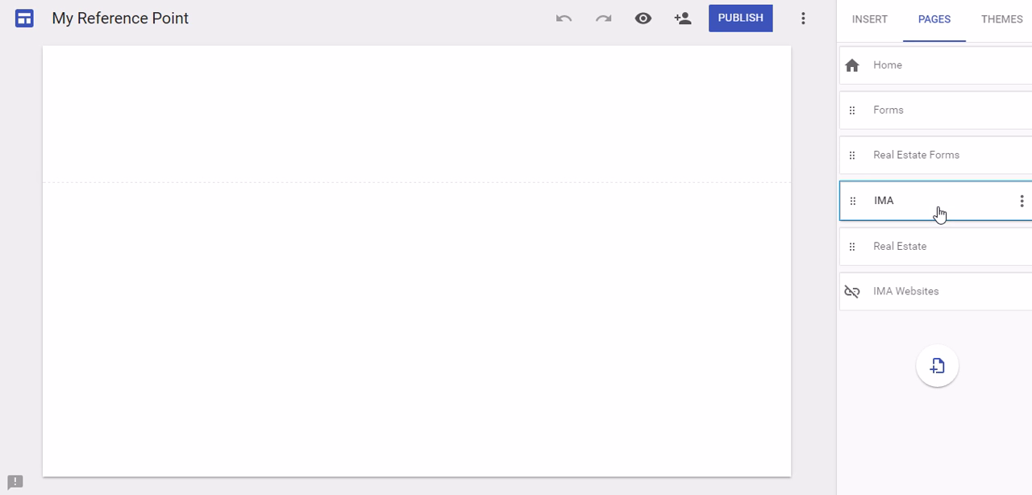
pyautogui.click(106, 170)
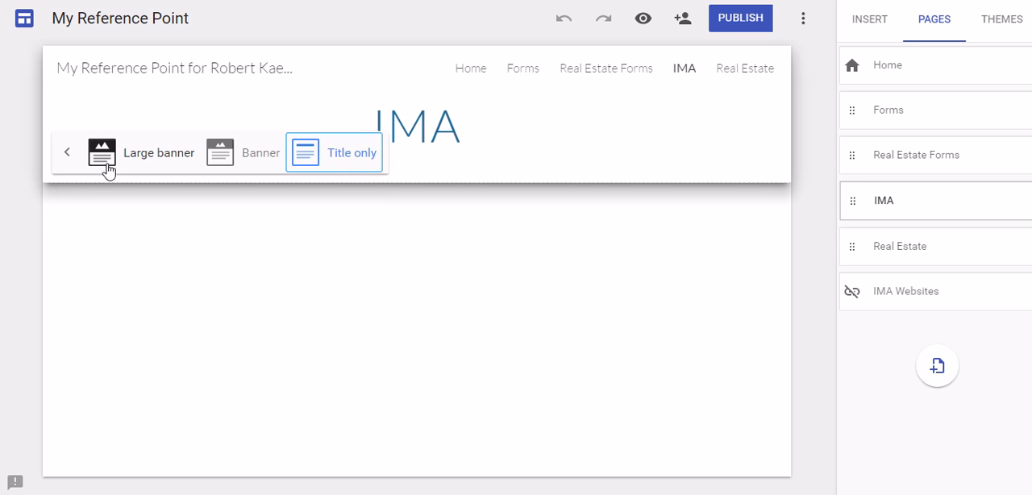
pyautogui.click(143, 161)
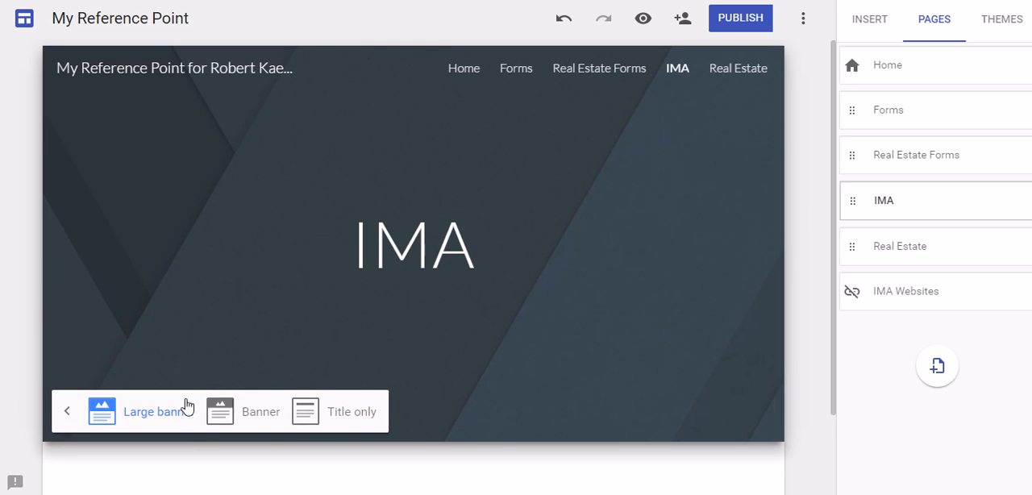
pyautogui.click(254, 417)
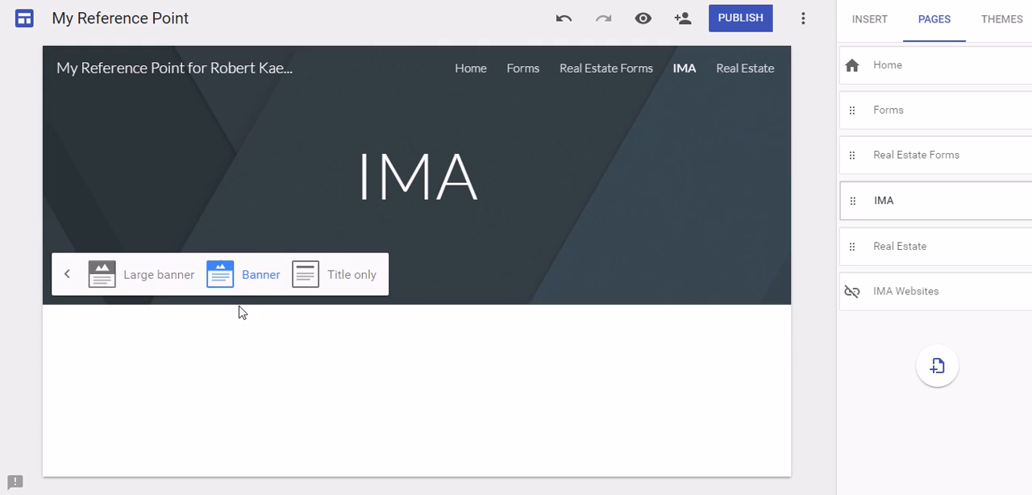
pyautogui.click(339, 278)
pyautogui.click(259, 252)
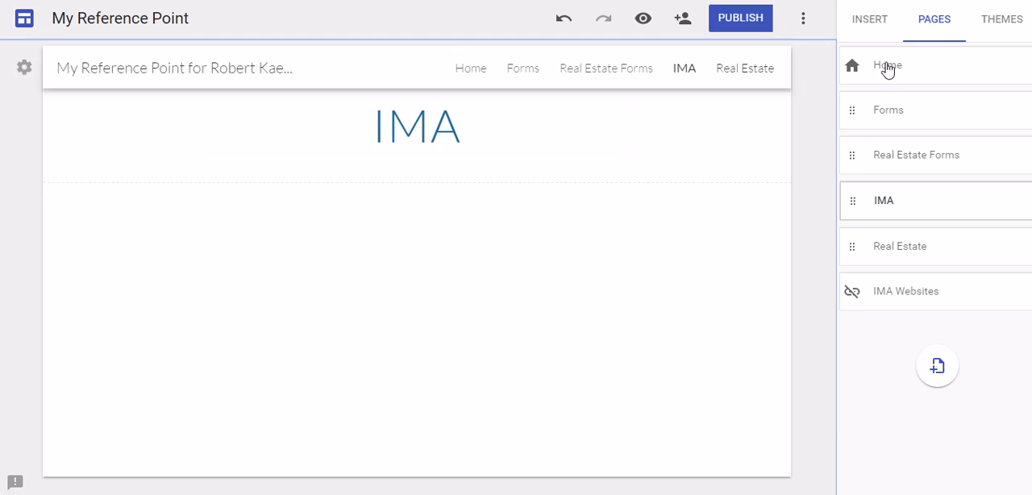
# - Insert a text box reading "IMA Websites" below the IMA page's title
pyautogui.click(865, 31)
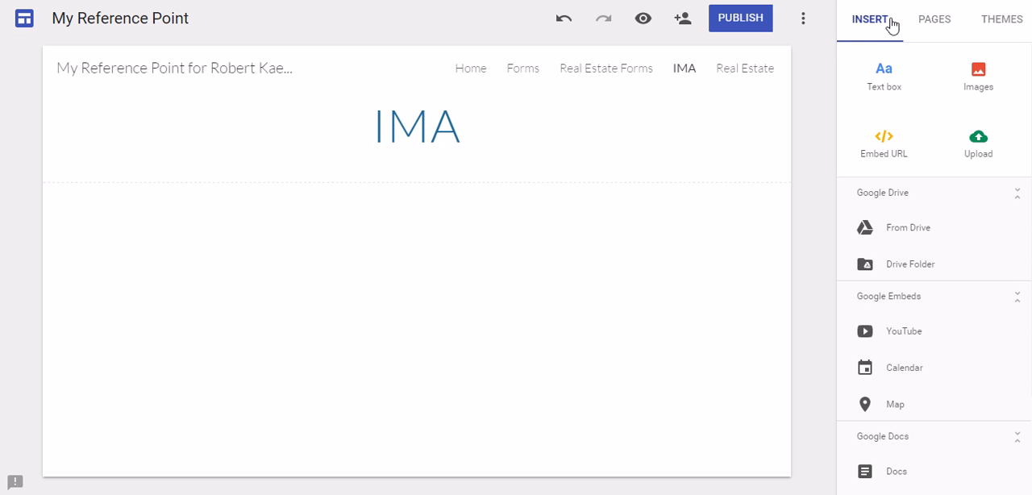
pyautogui.click(892, 96)
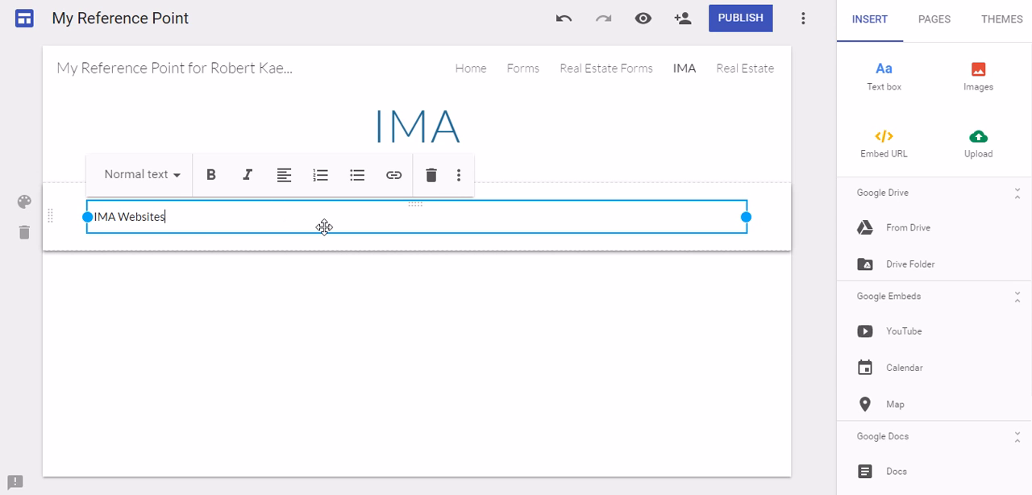
# - Try a numbered list for the "IMA Websites" text and format it as a bulleted list instead
pyautogui.click(324, 178)
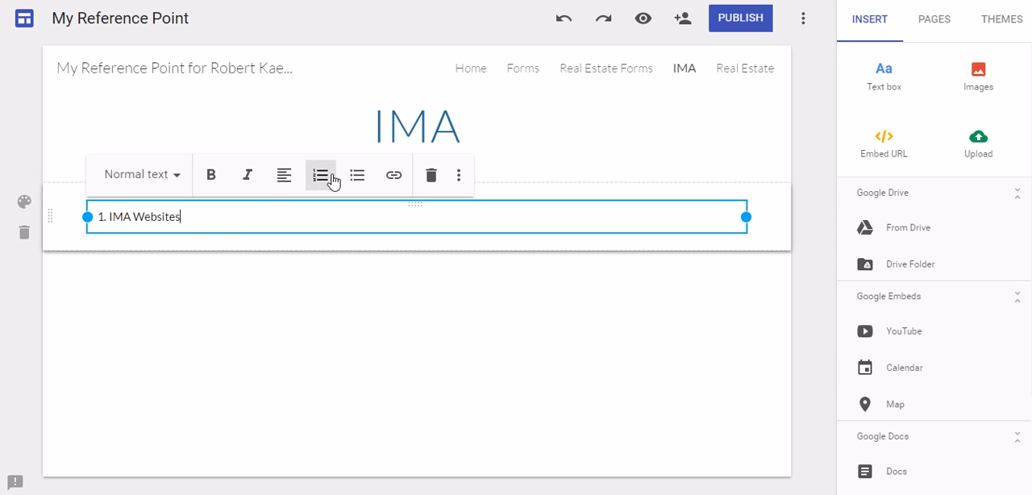
pyautogui.click(327, 179)
pyautogui.click(357, 179)
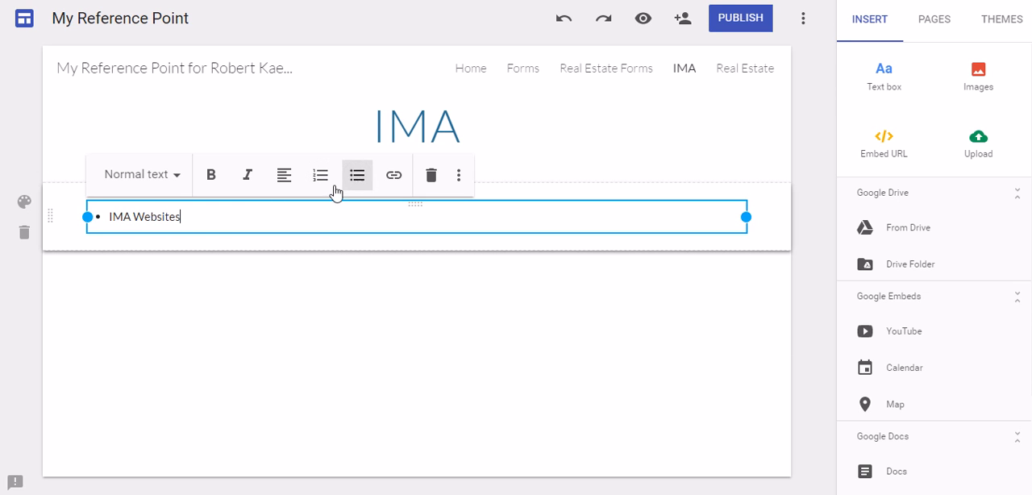
# - Link the bulleted "IMA Websites" text to the site's IMA Websites page
pyautogui.moveTo(219, 217); pyautogui.dragTo(115, 211)
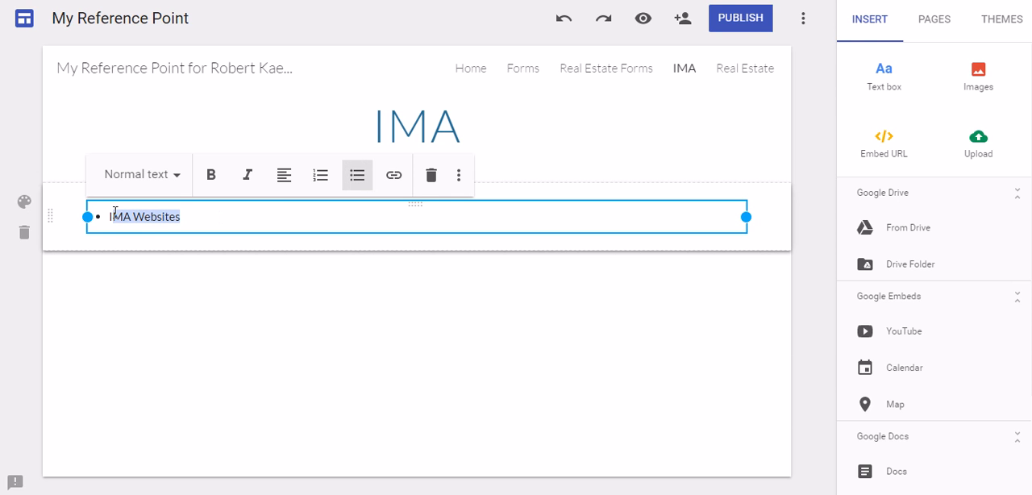
pyautogui.click(395, 177)
pyautogui.scroll(-2, 202, 407)
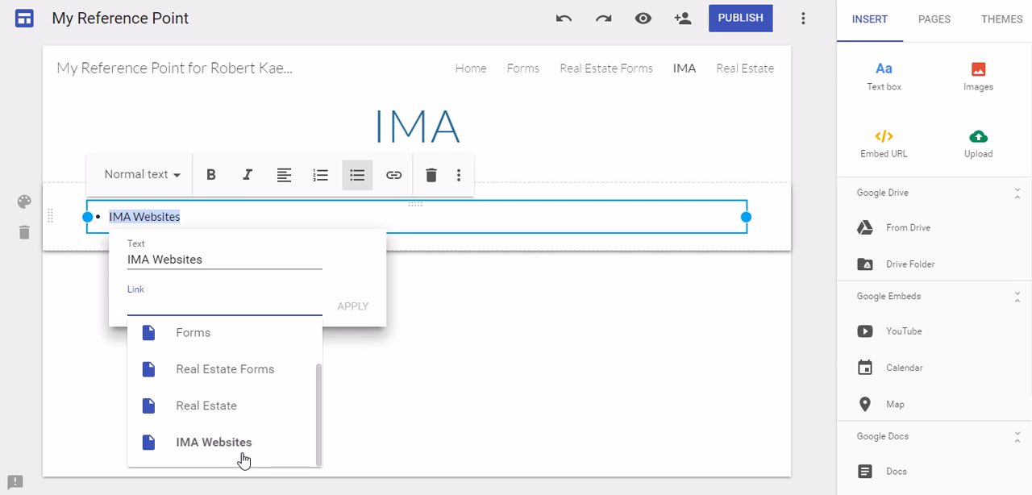
pyautogui.click(212, 448)
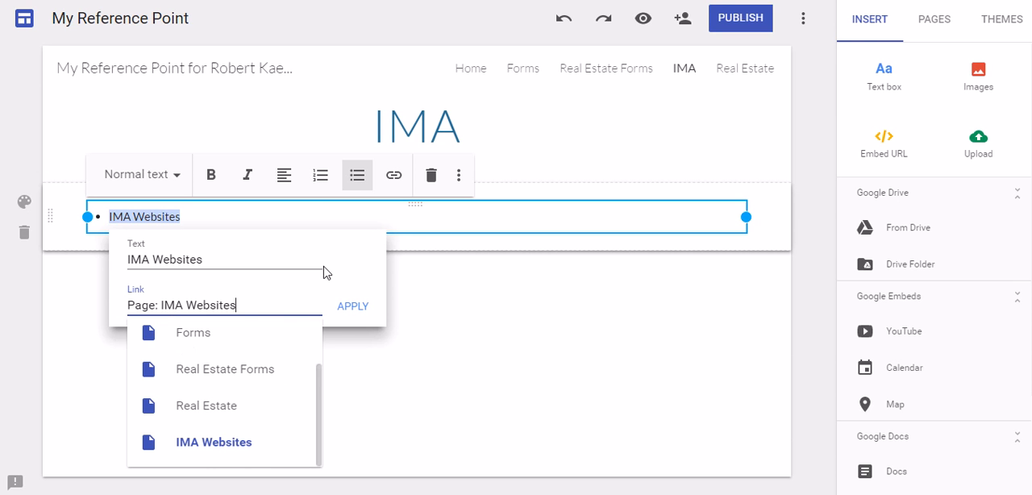
pyautogui.click(359, 314)
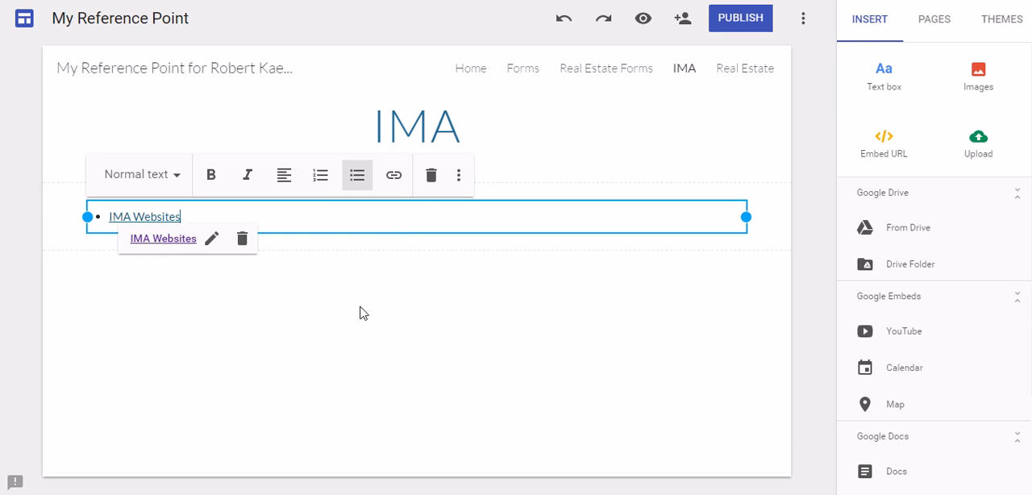
pyautogui.click(269, 306)
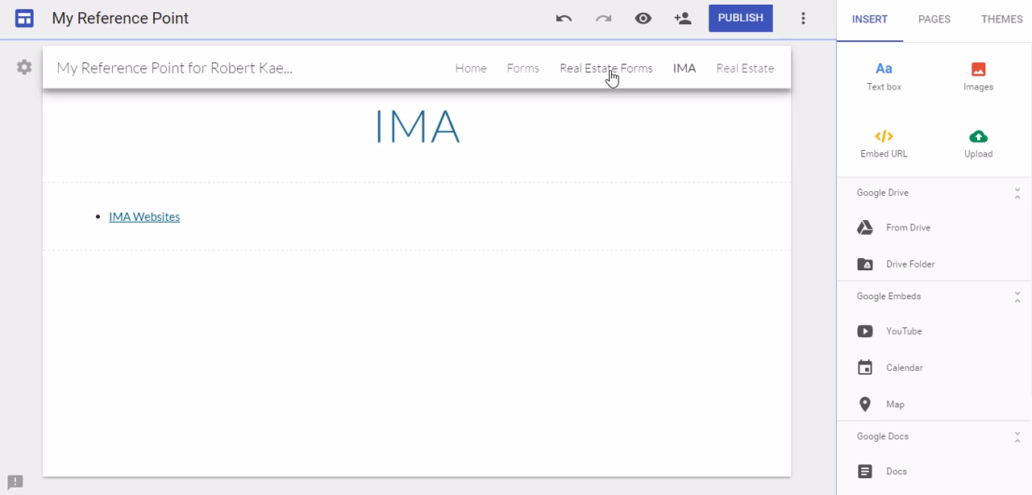
# - Hide the Real Estate Forms page from the site navigation
pyautogui.click(950, 30)
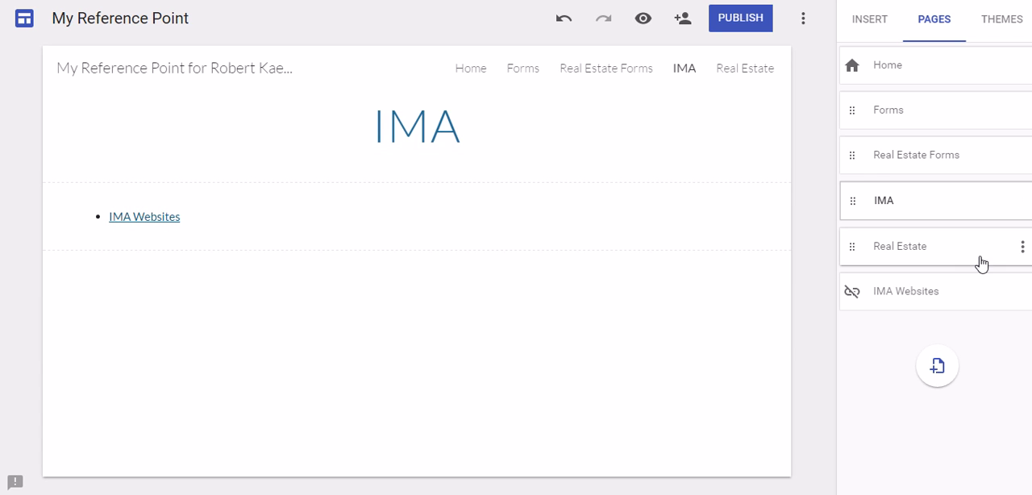
pyautogui.click(906, 160)
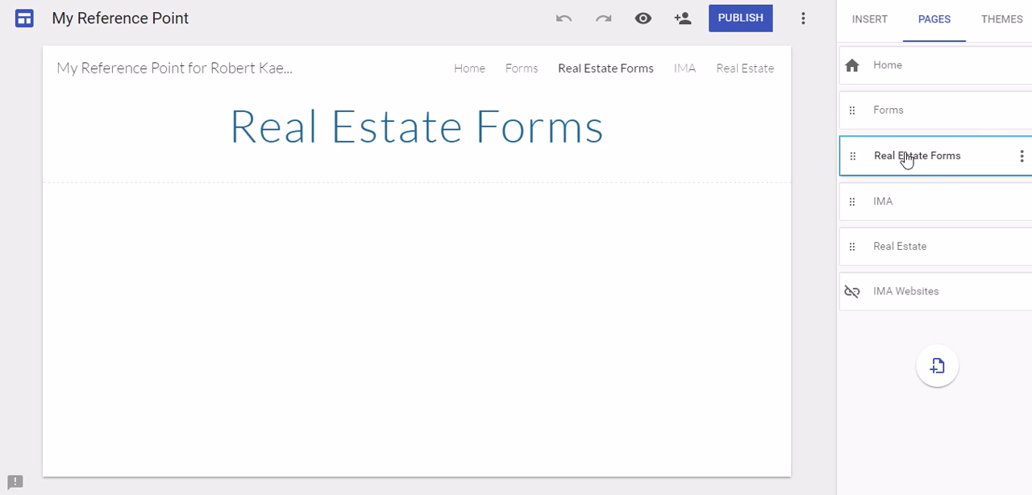
pyautogui.click(1022, 158)
pyautogui.click(981, 276)
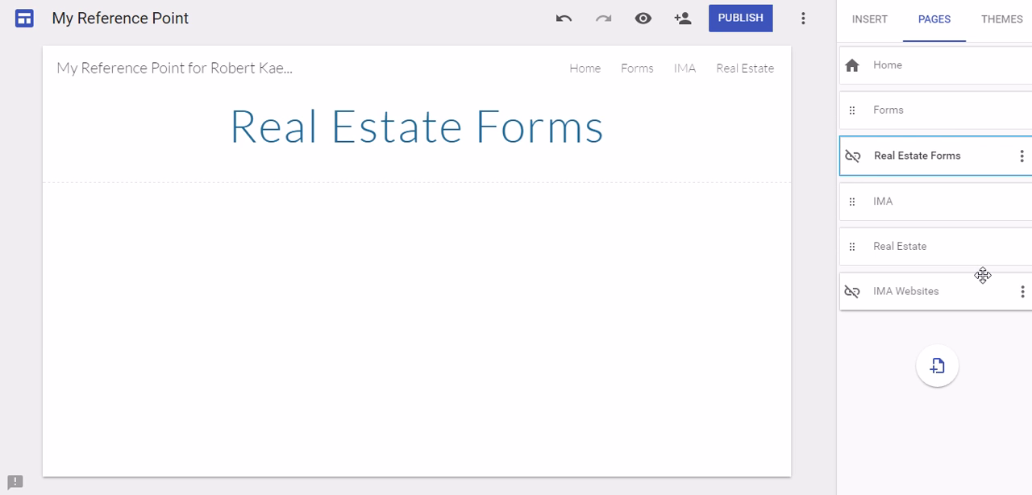
# - Open the Real Estate page for editing
pyautogui.click(946, 256)
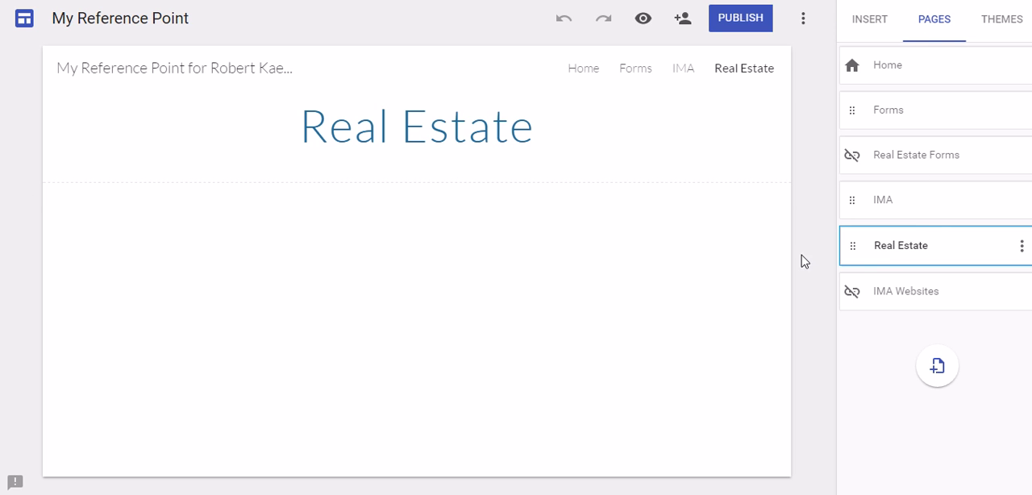
pyautogui.click(914, 207)
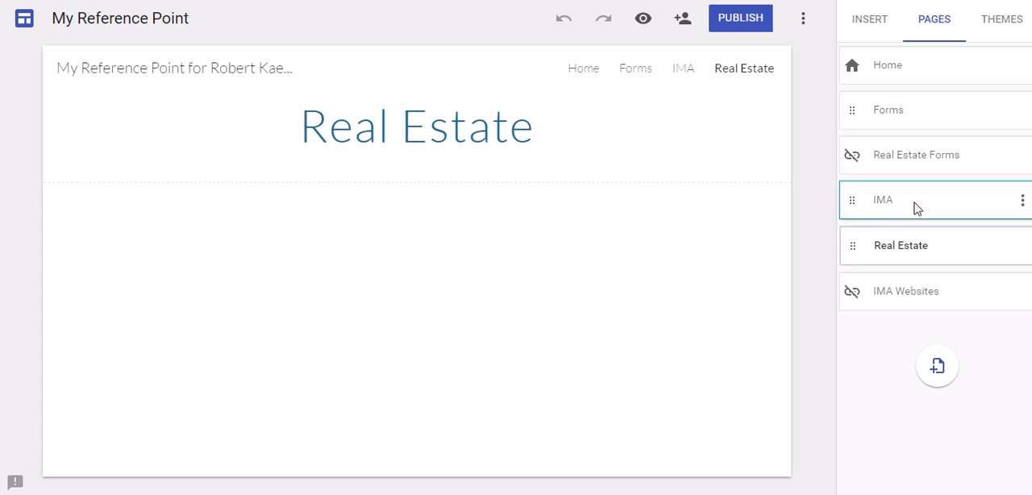
pyautogui.click(923, 121)
pyautogui.click(949, 253)
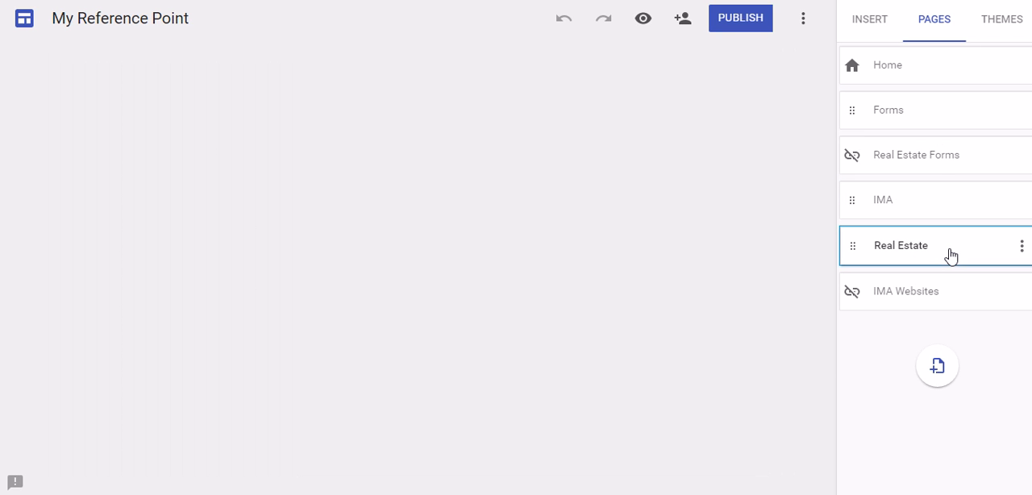
# - Start inserting an image on the Real Estate page and browse the photo albums, opening the lease album
pyautogui.click(867, 24)
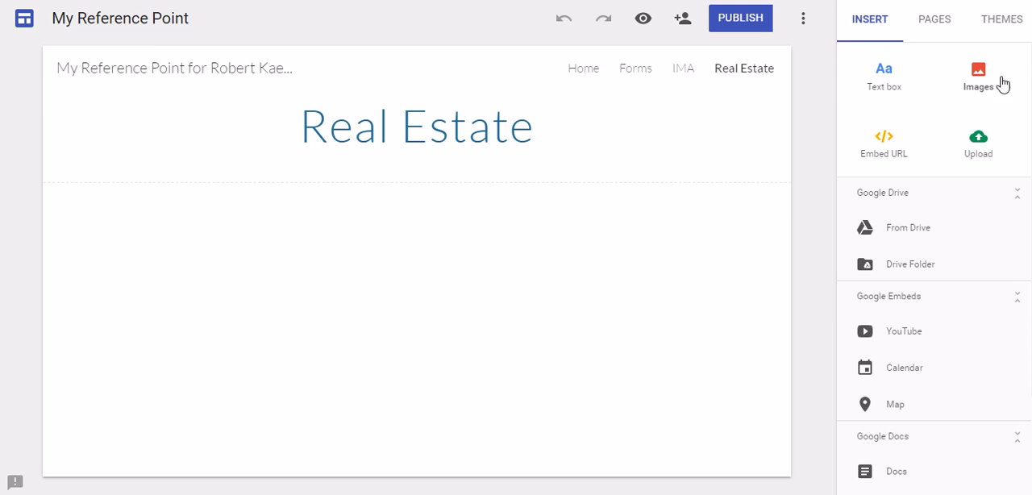
pyautogui.click(978, 81)
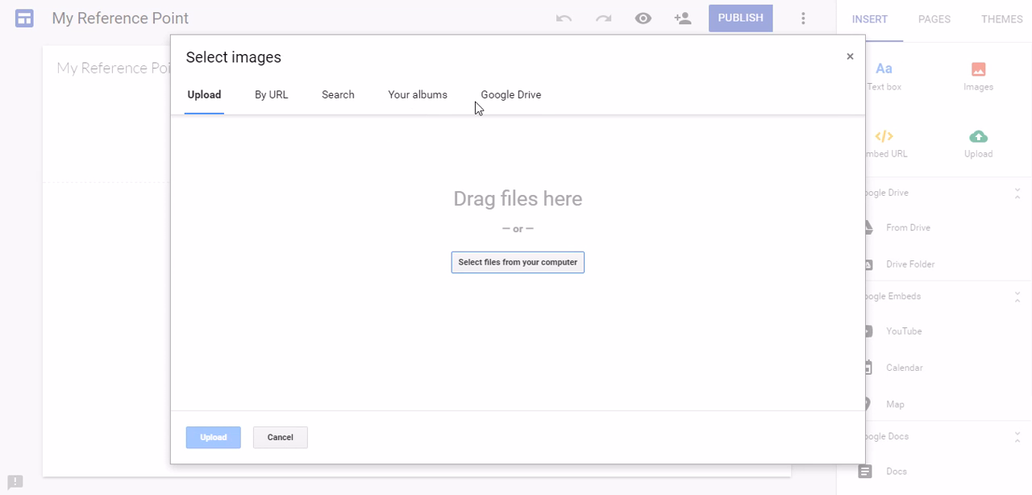
pyautogui.click(439, 100)
pyautogui.scroll(-1, 613, 235)
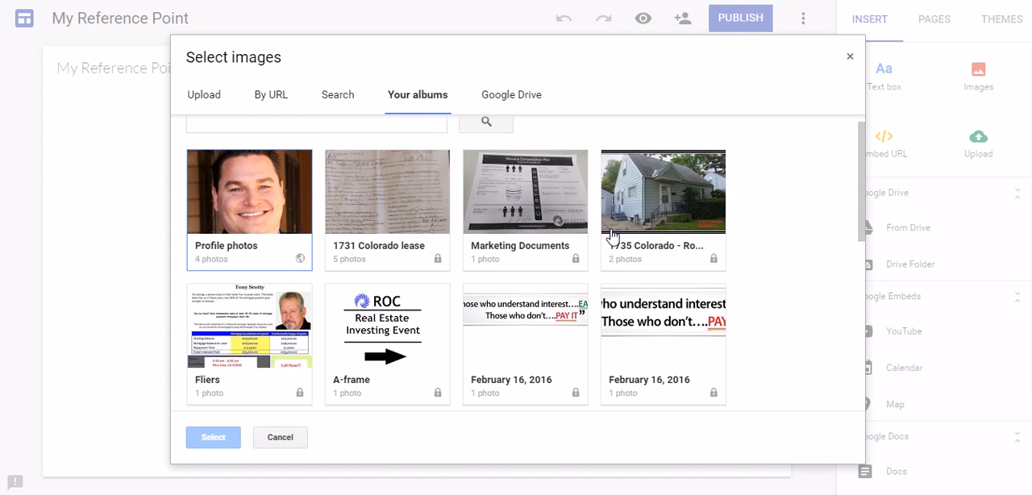
pyautogui.scroll(-3, 610, 234)
pyautogui.scroll(3, 610, 234)
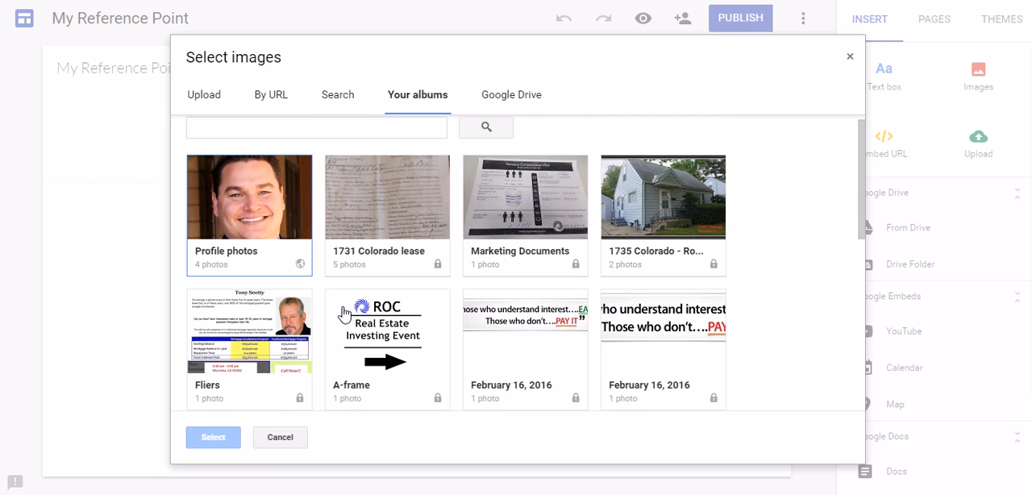
pyautogui.scroll(-1, 344, 313)
pyautogui.scroll(1, 379, 258)
pyautogui.click(383, 254)
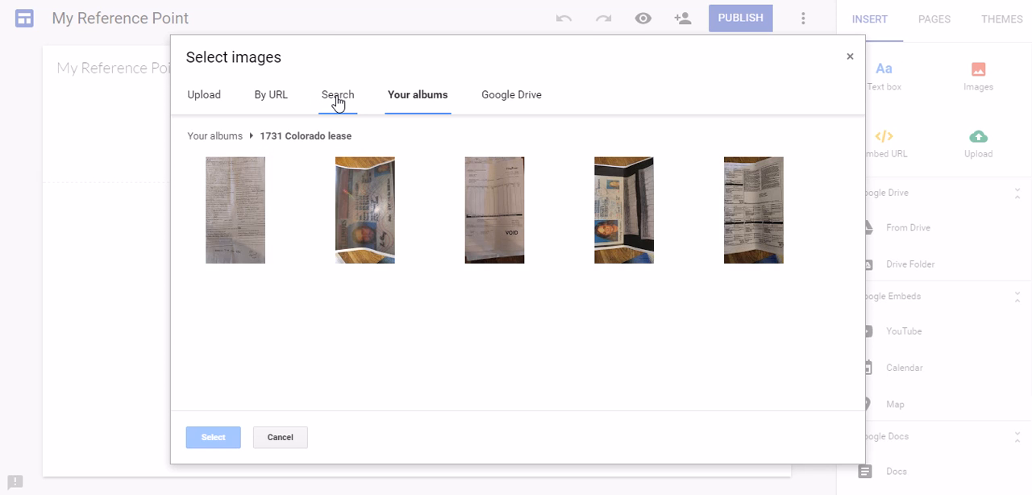
# - Look through the Search, By URL, Upload and Google Drive image sources, including the Real Estate folder within RWK Group
pyautogui.click(336, 96)
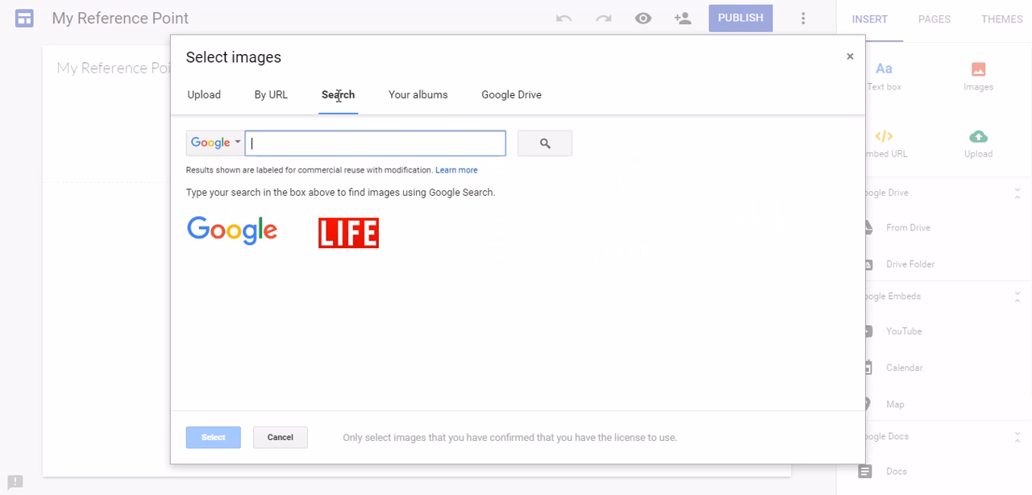
pyautogui.click(272, 95)
pyautogui.click(211, 102)
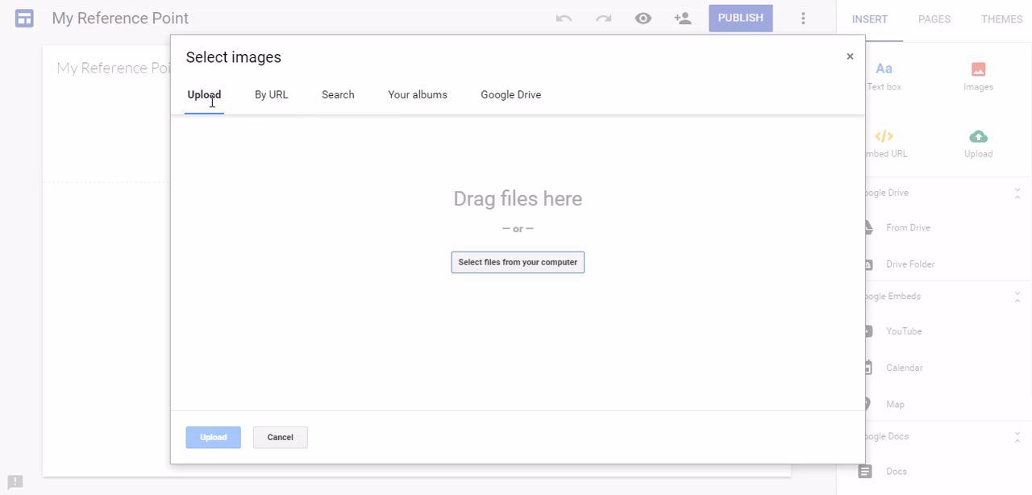
pyautogui.click(520, 97)
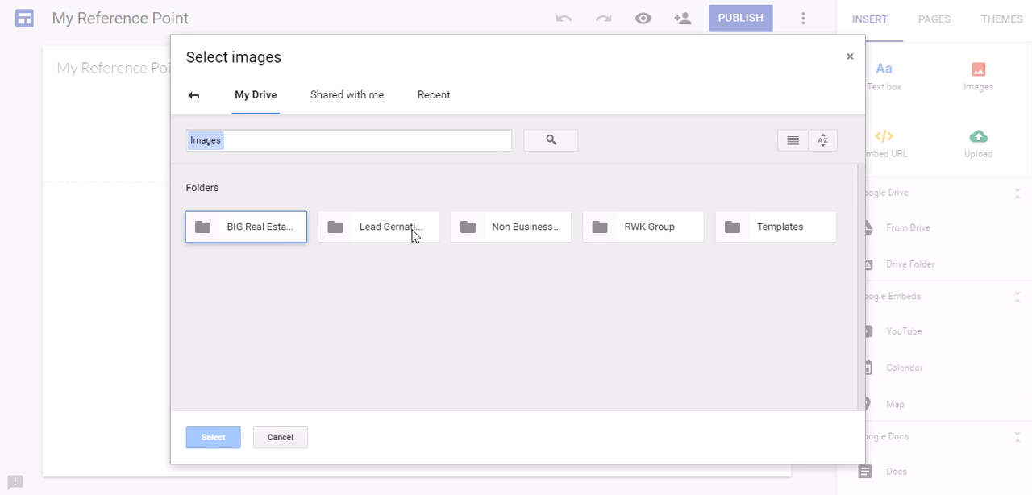
pyautogui.doubleClick(661, 234)
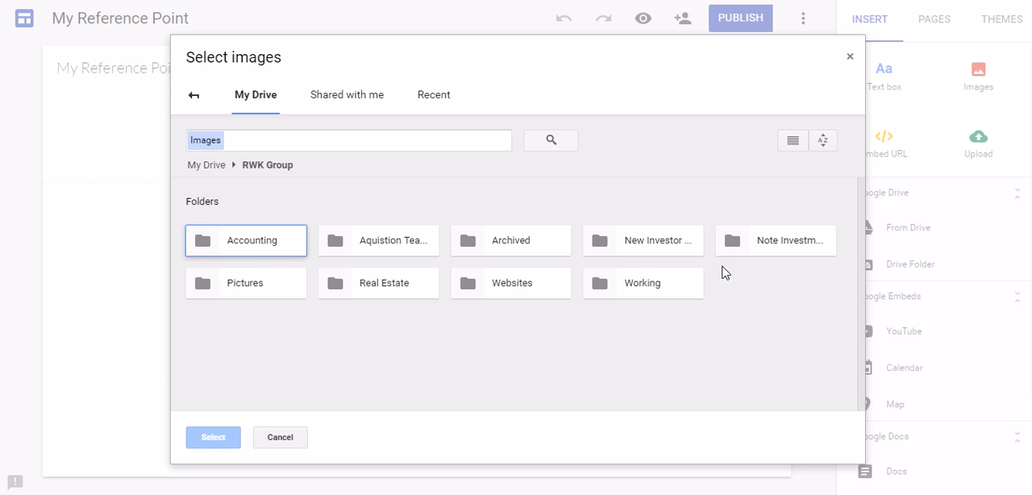
pyautogui.doubleClick(422, 292)
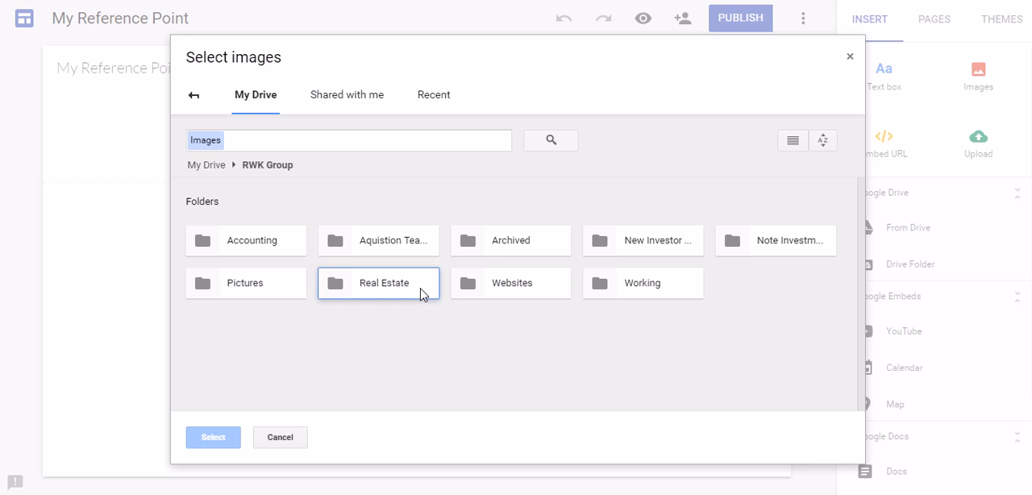
pyautogui.click(194, 96)
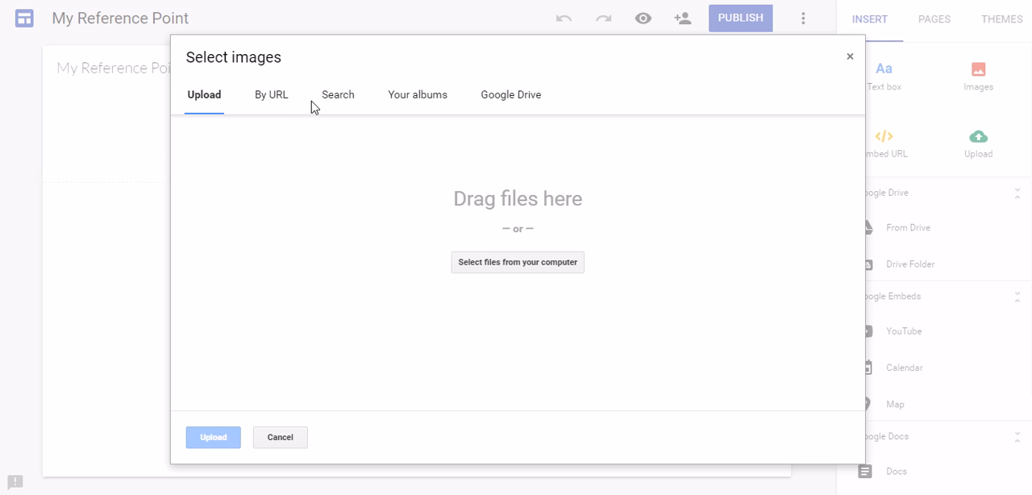
# - Insert the second photo from the two-photo house album below the Real Estate page's title
pyautogui.click(398, 96)
pyautogui.scroll(-3, 438, 293)
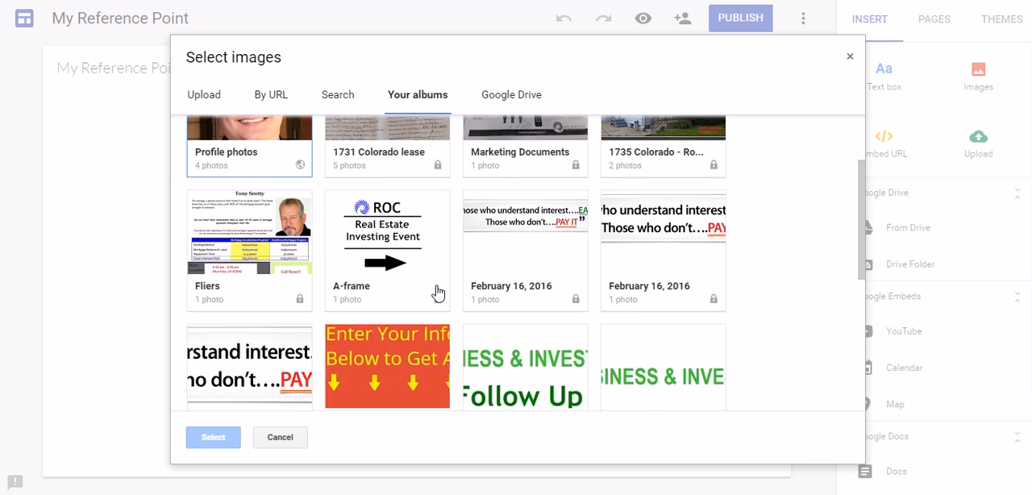
pyautogui.scroll(3, 438, 292)
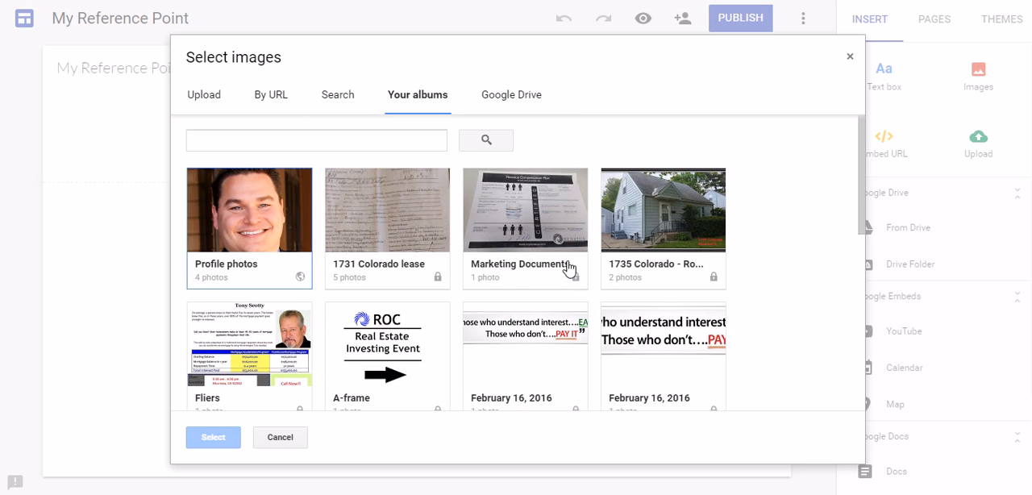
pyautogui.click(683, 211)
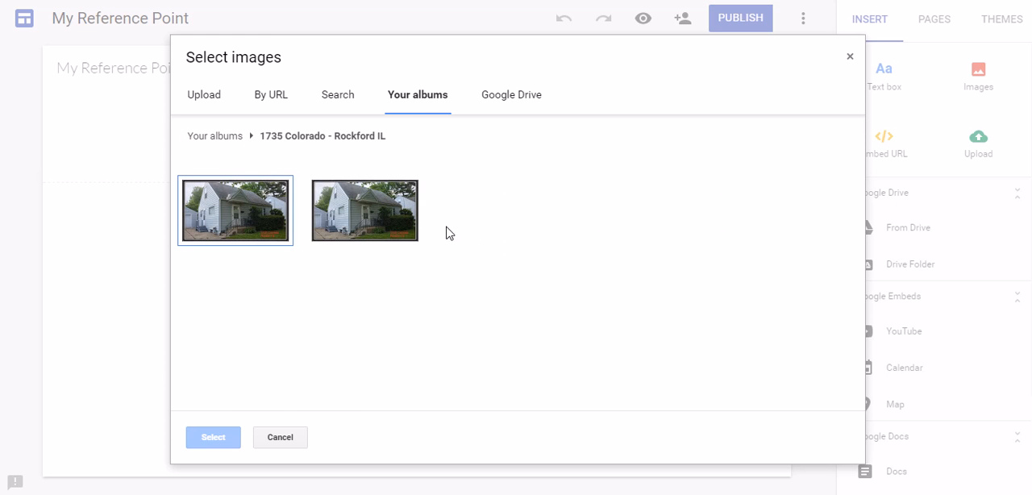
pyautogui.click(350, 228)
pyautogui.click(193, 440)
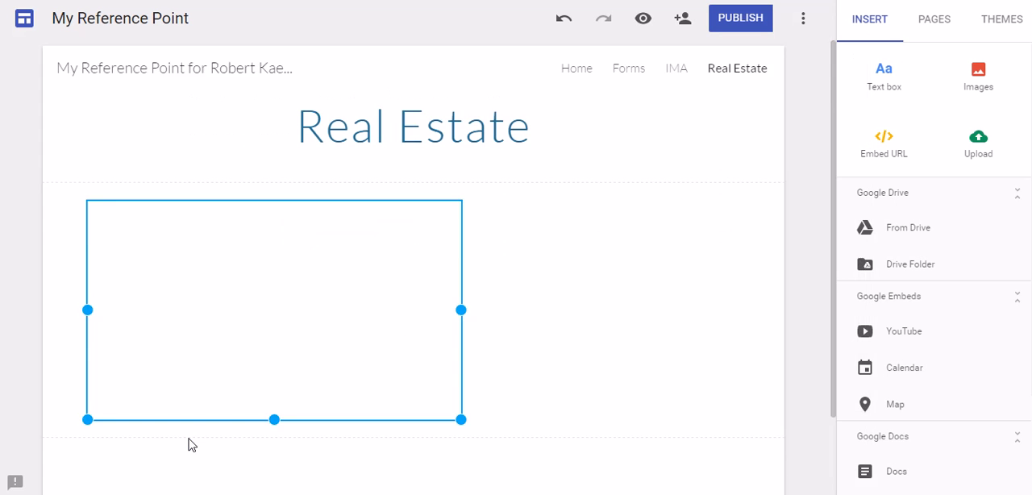
pyautogui.scroll(-1, 385, 271)
pyautogui.scroll(1, 490, 324)
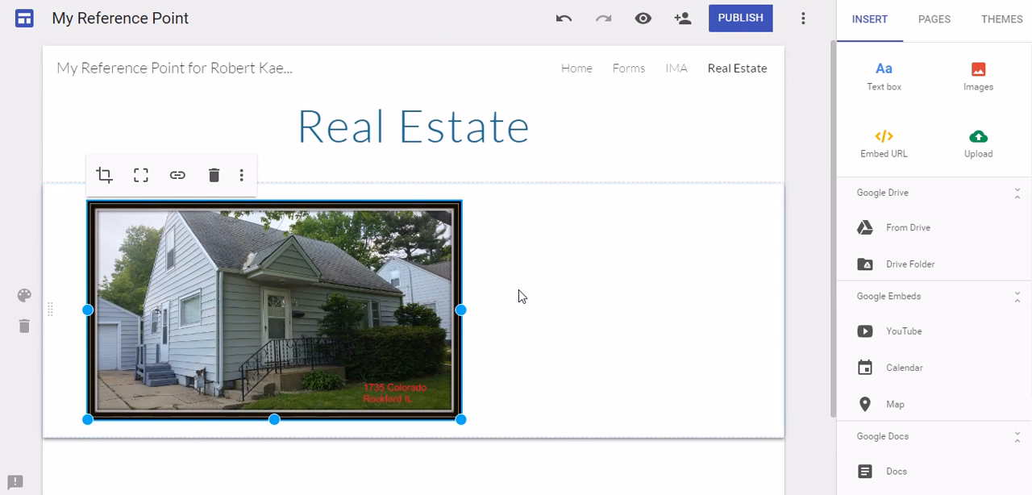
pyautogui.click(520, 297)
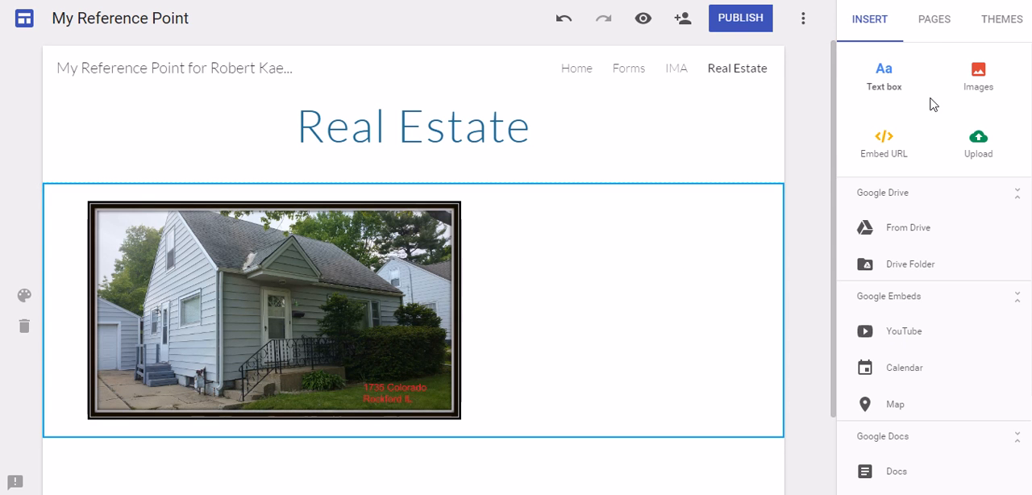
# - Insert a text box reading "Real Estate Forms" below the house photo and format it as a bulleted list
pyautogui.click(899, 77)
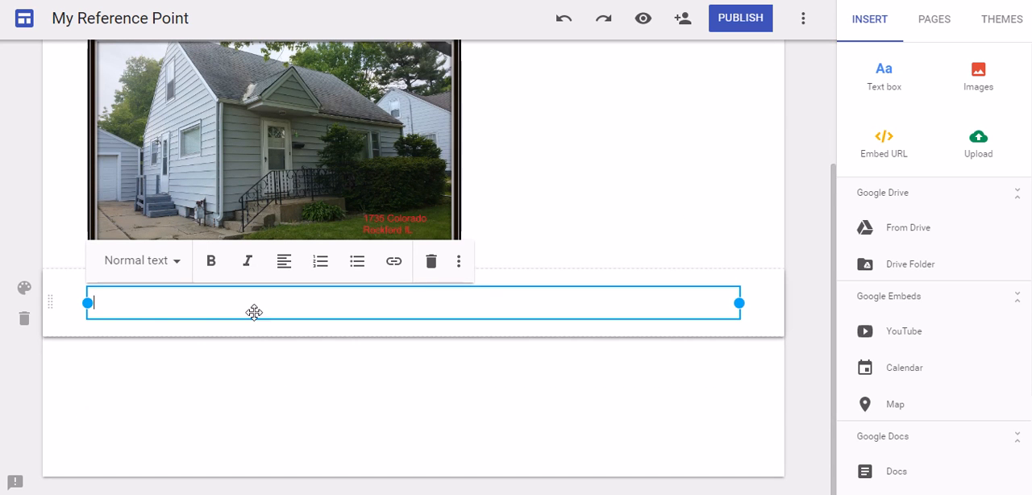
pyautogui.write('RE')
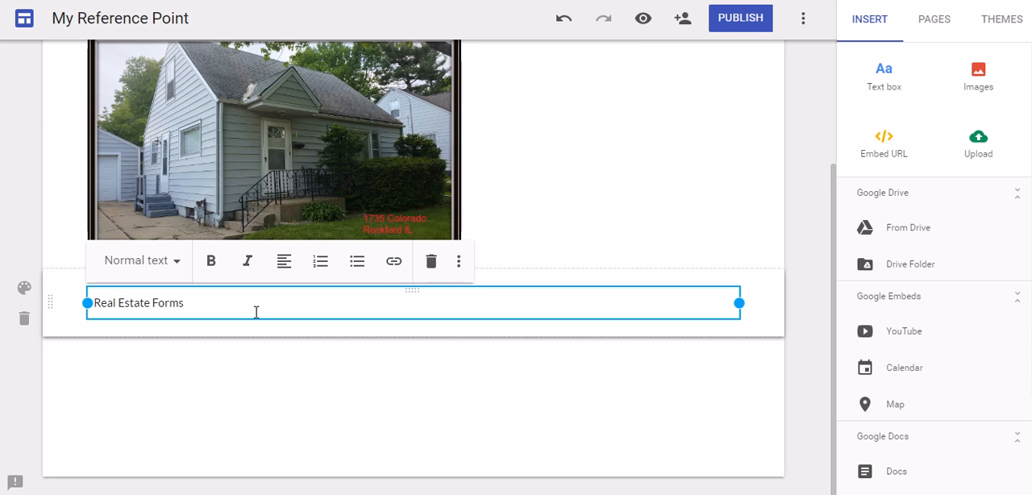
pyautogui.click(352, 268)
# - Link the bulleted "Real Estate Forms" text to the site's Real Estate Forms page
pyautogui.click(392, 266)
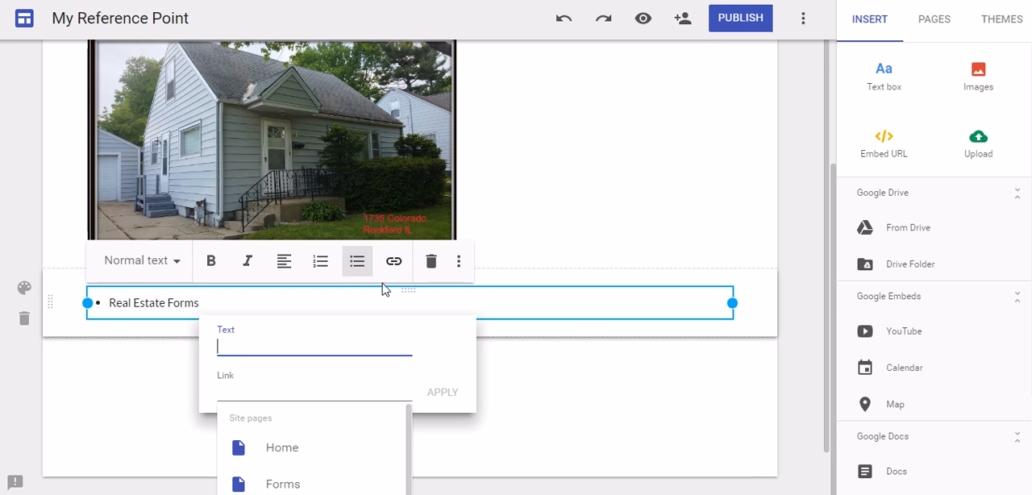
pyautogui.click(271, 311)
pyautogui.moveTo(221, 302); pyautogui.dragTo(104, 303)
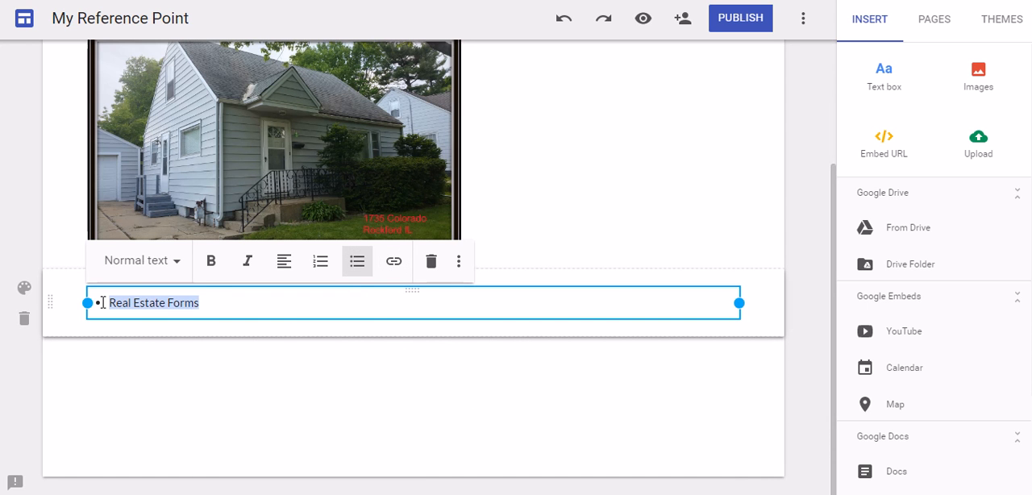
pyautogui.click(393, 261)
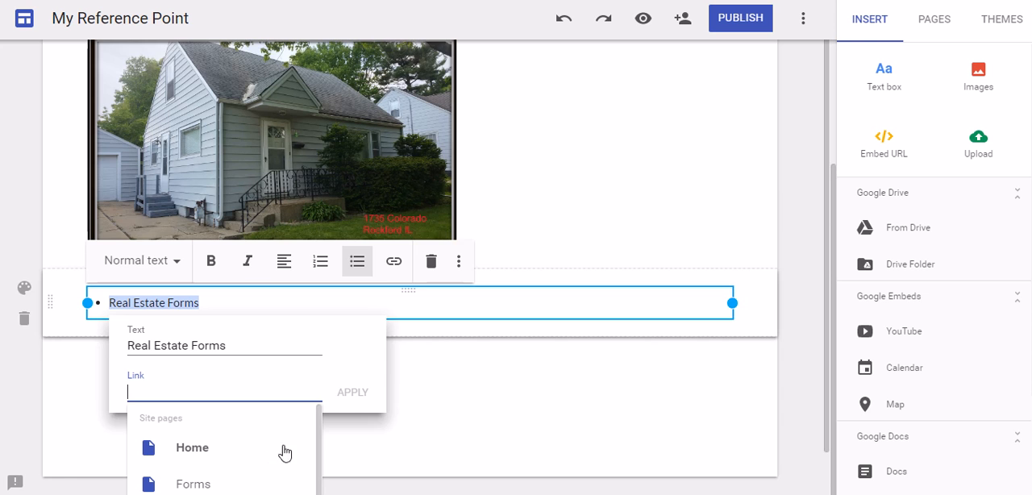
pyautogui.scroll(-1, 383, 396)
pyautogui.scroll(-2, 253, 408)
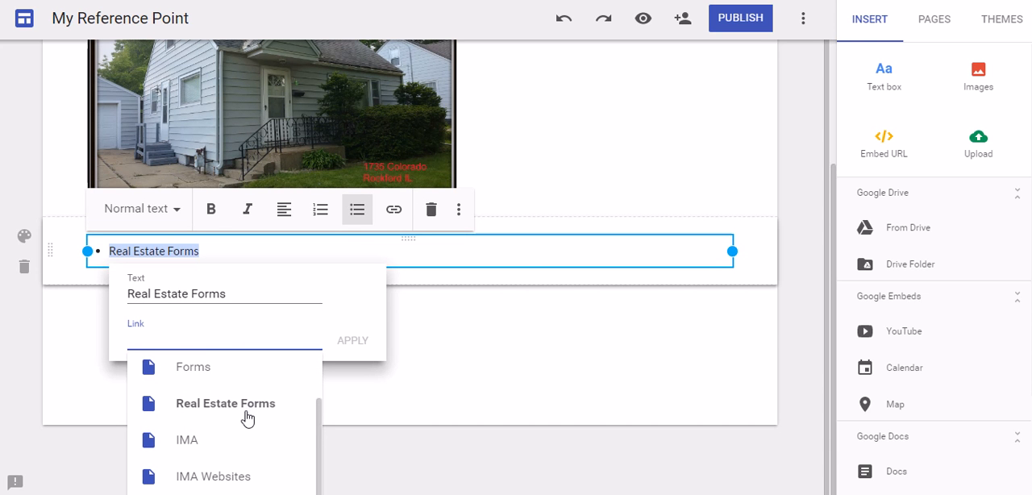
pyautogui.click(248, 415)
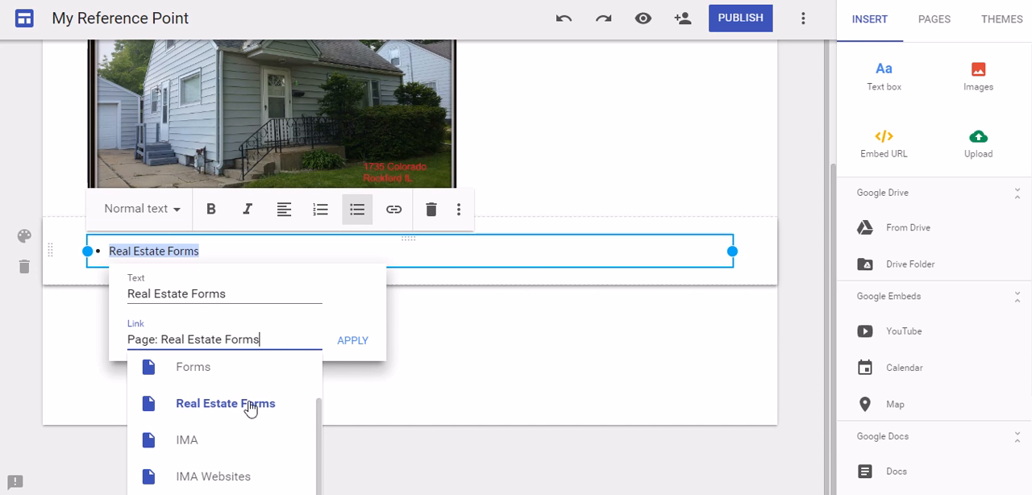
pyautogui.click(371, 345)
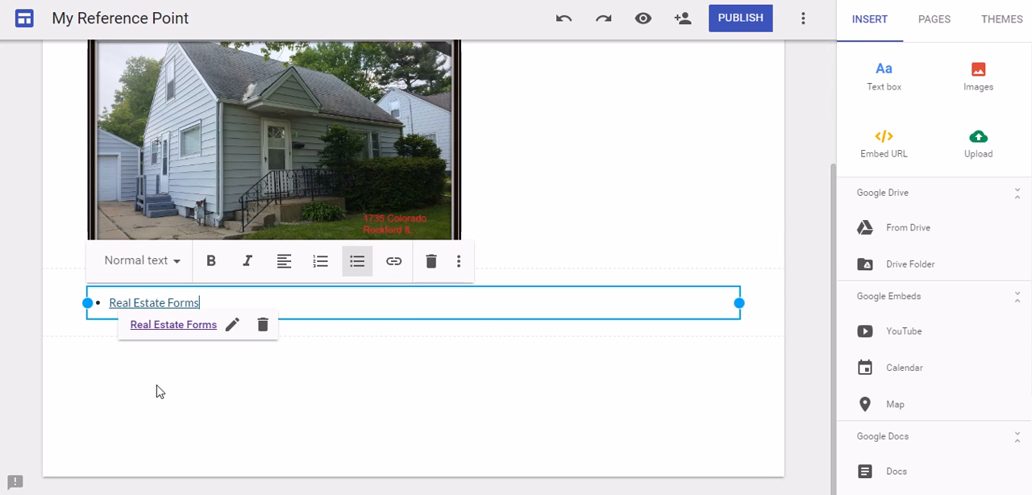
pyautogui.click(515, 403)
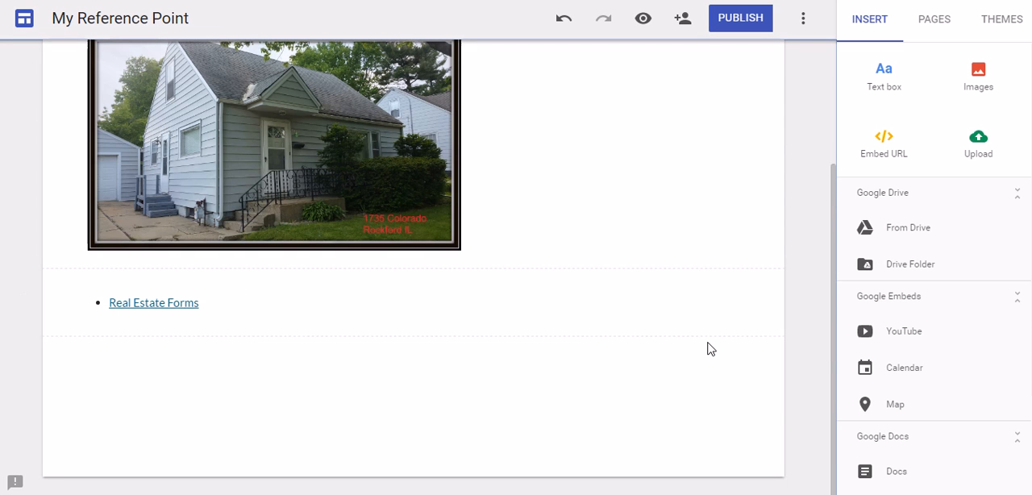
# - Move the Real Estate Forms link section directly below the page title and delete the house photo section
pyautogui.scroll(2, 709, 348)
pyautogui.scroll(-2, 709, 348)
pyautogui.scroll(1, 709, 348)
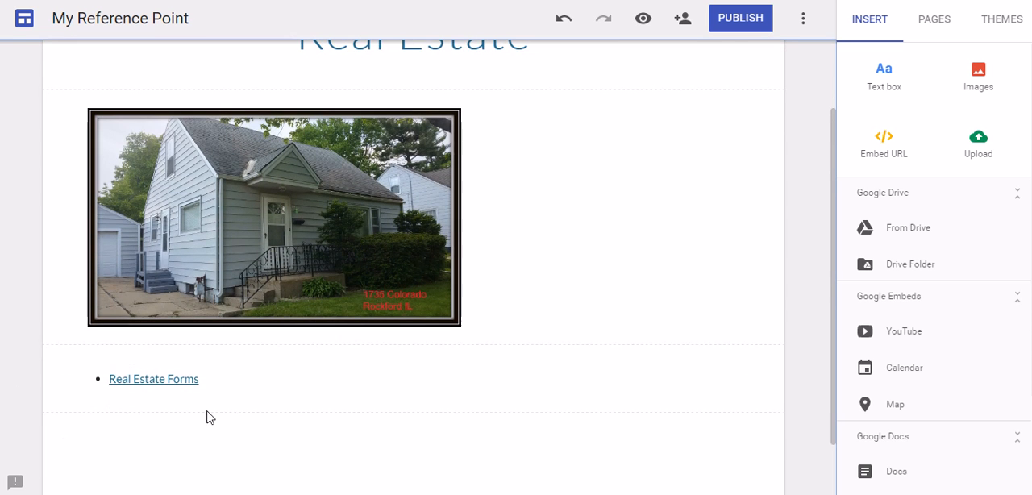
pyautogui.moveTo(47, 375); pyautogui.dragTo(46, 170)
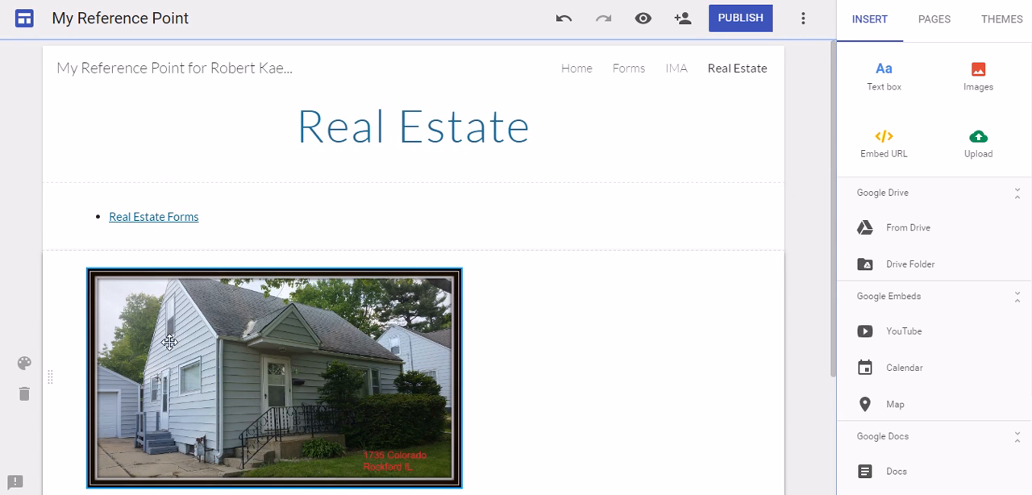
pyautogui.click(246, 418)
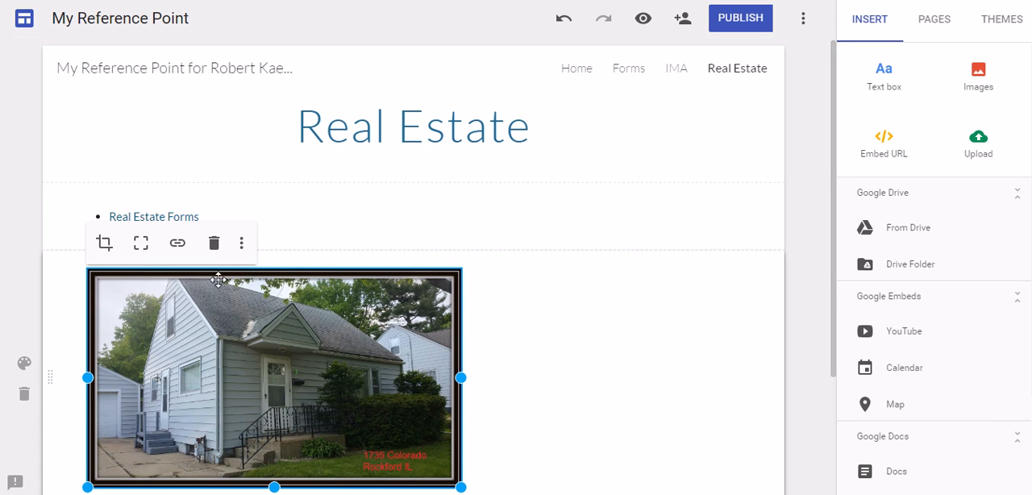
pyautogui.click(25, 397)
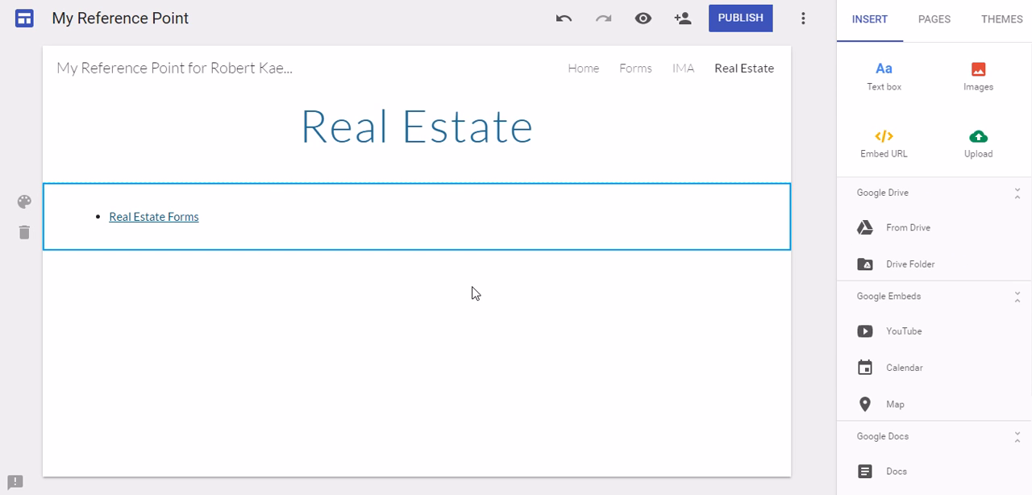
# - Remove the Forms page from the site
pyautogui.click(951, 24)
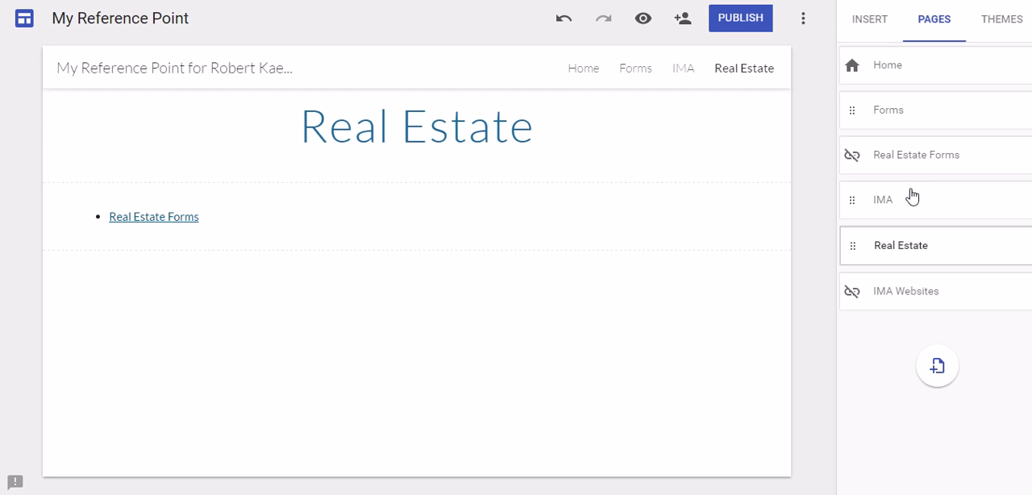
pyautogui.moveTo(946, 115)
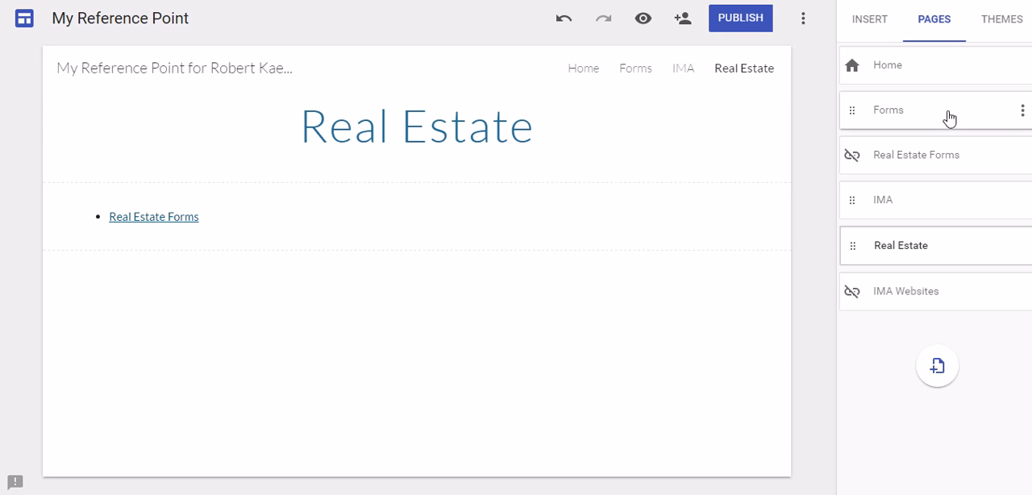
pyautogui.click(1022, 112)
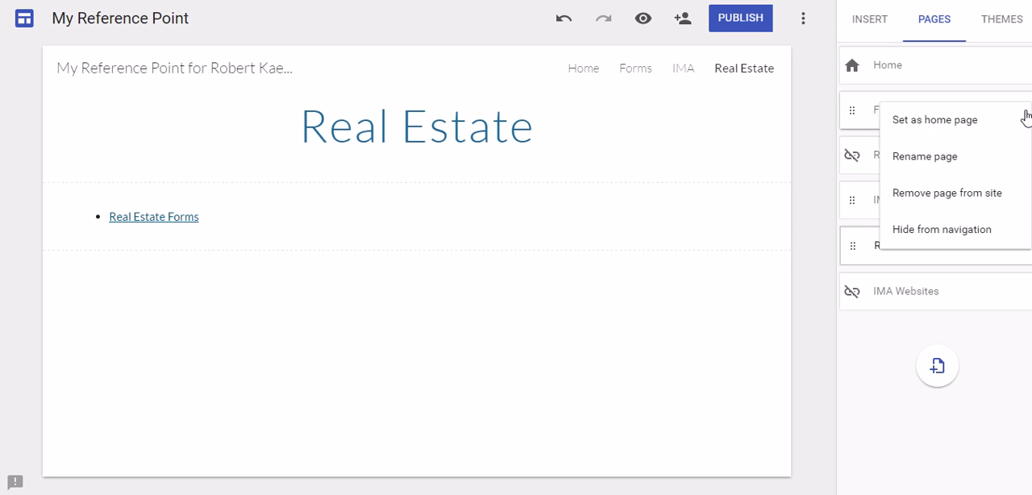
pyautogui.click(977, 201)
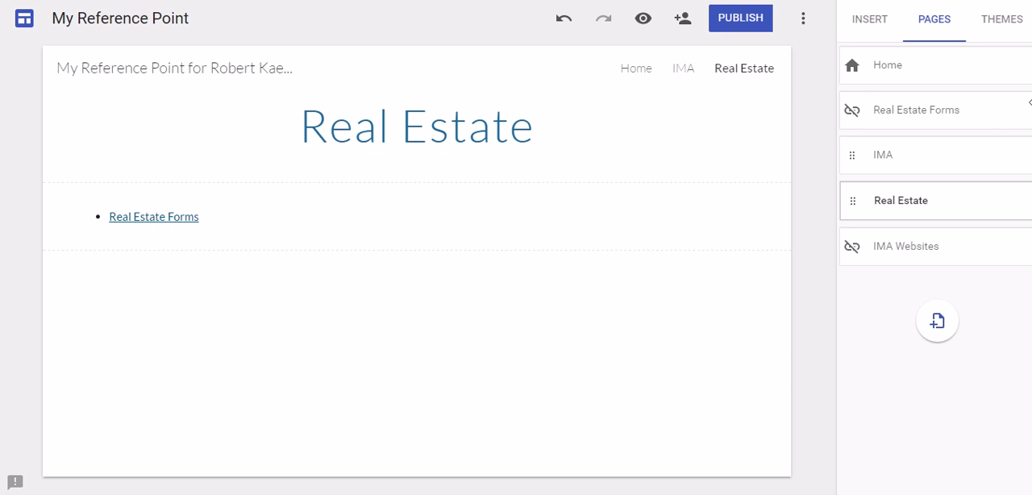
# - Preview the site and look through the whole Home page
pyautogui.click(644, 22)
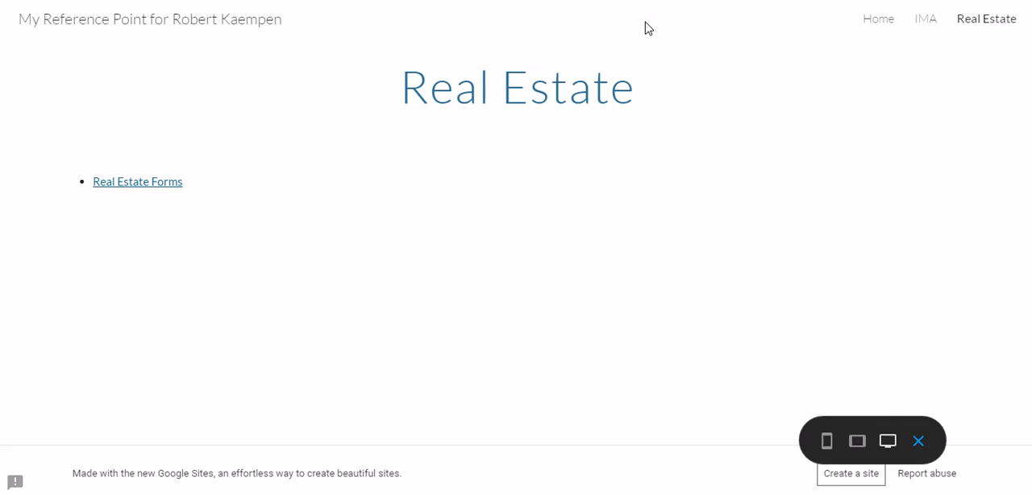
pyautogui.click(879, 20)
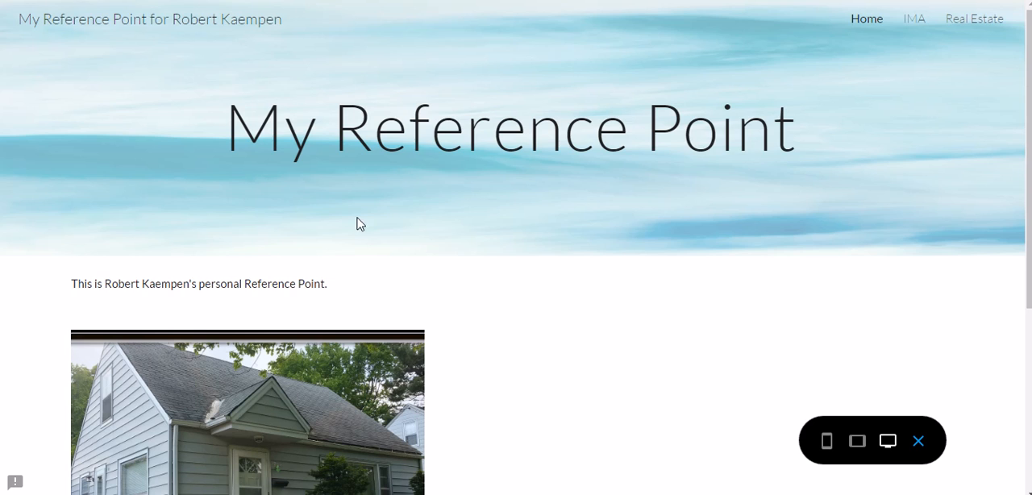
pyautogui.scroll(-3, 623, 250)
pyautogui.scroll(3, 623, 250)
pyautogui.scroll(-2, 670, 421)
pyautogui.scroll(2, 667, 422)
# - Test the IMA Websites and Real Estate Forms links in the preview, then return to Home and leave the preview
pyautogui.click(916, 25)
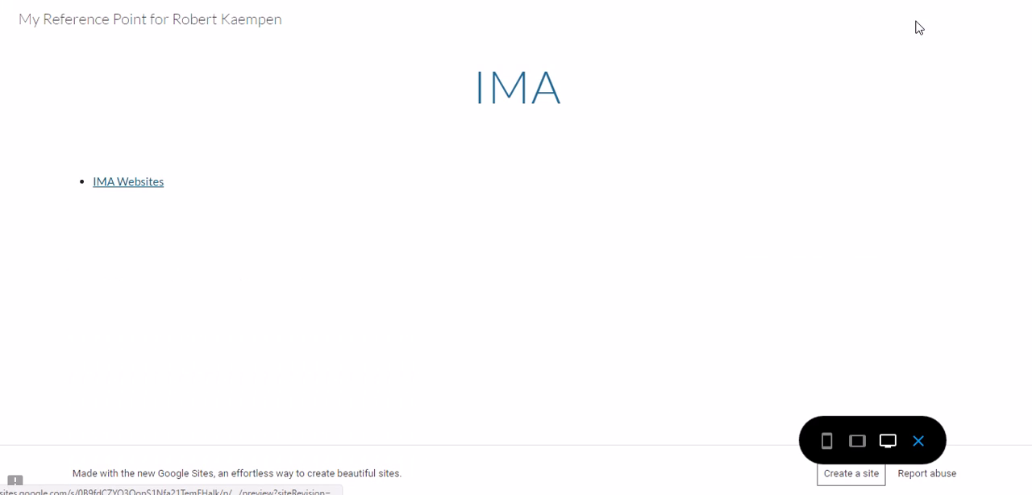
pyautogui.click(116, 184)
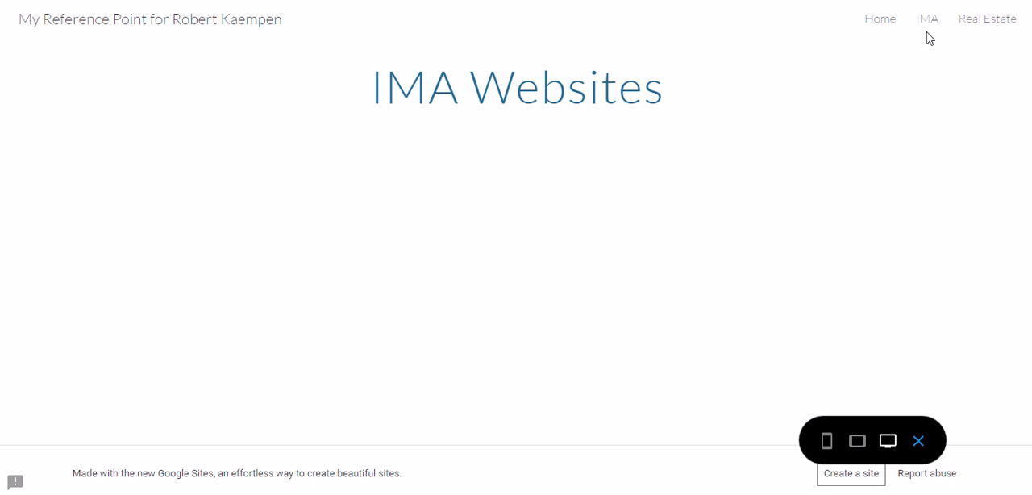
pyautogui.click(972, 23)
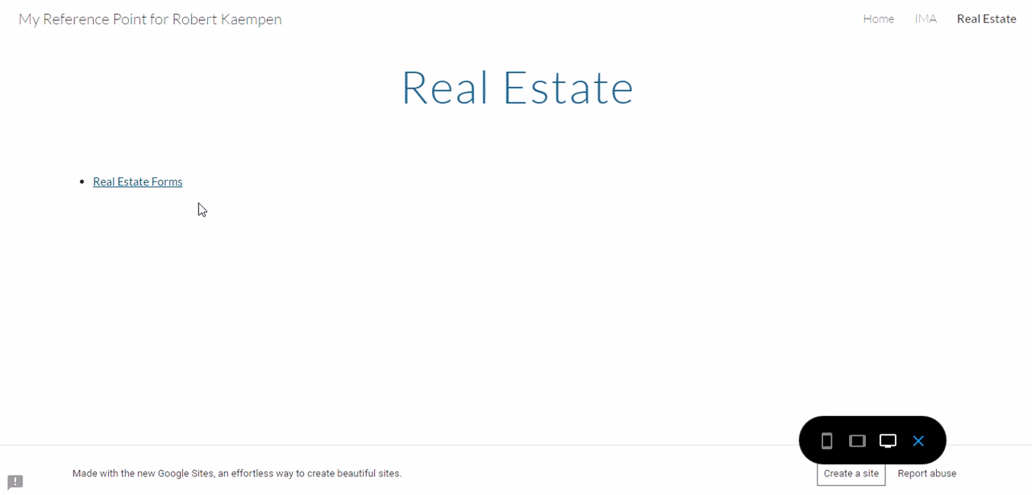
pyautogui.click(133, 184)
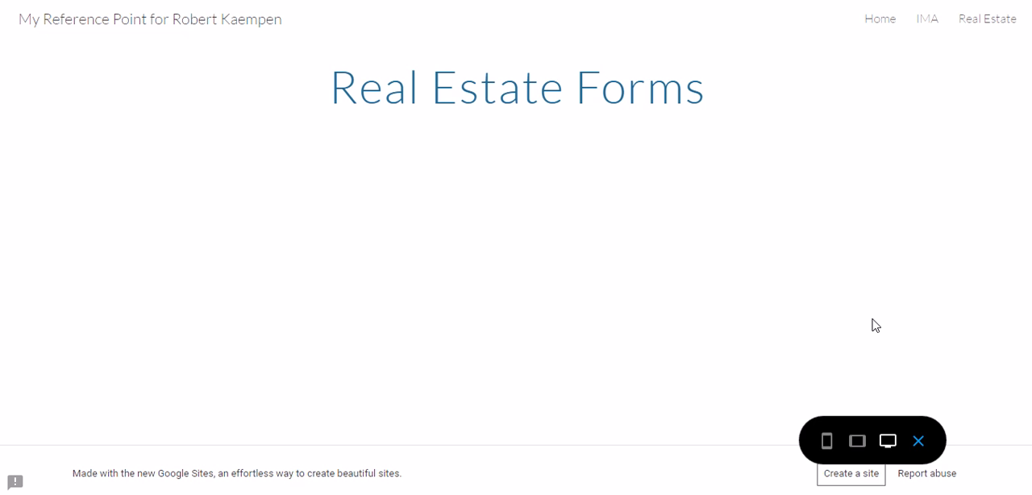
pyautogui.click(892, 19)
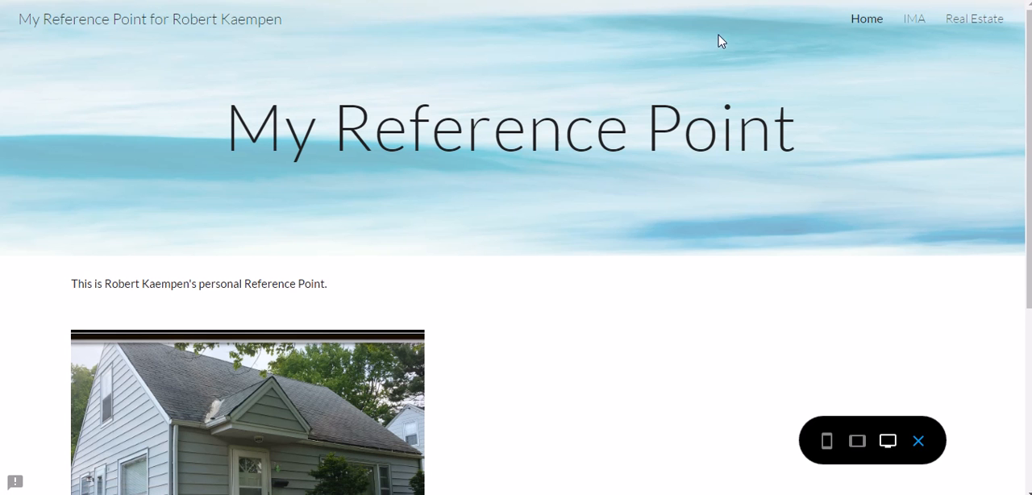
pyautogui.click(918, 440)
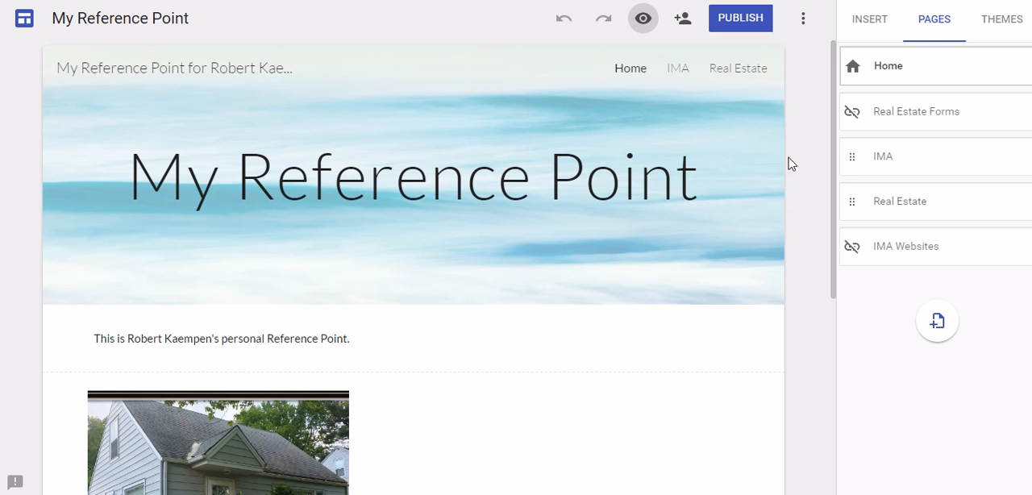
# - Publish the site at the location "rwkmrp" without allowing it to appear in search results
pyautogui.click(748, 19)
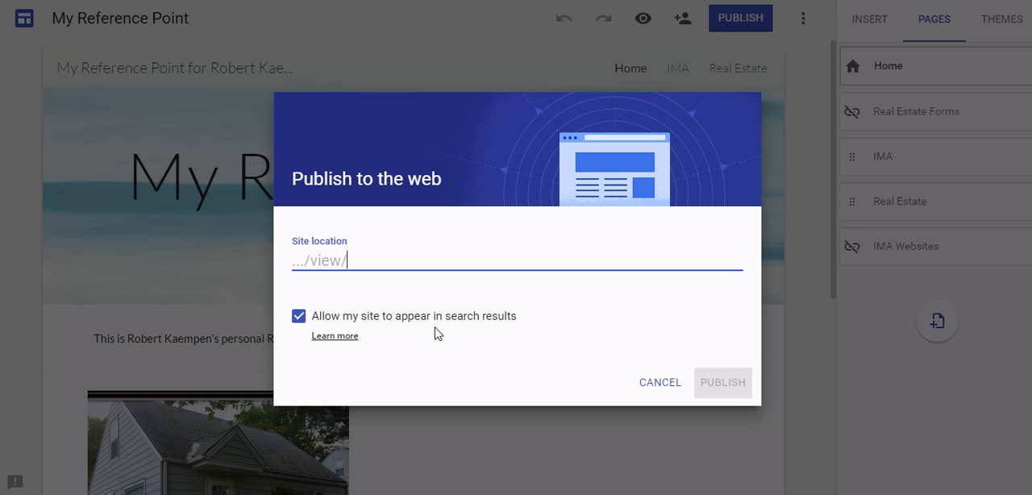
pyautogui.click(299, 316)
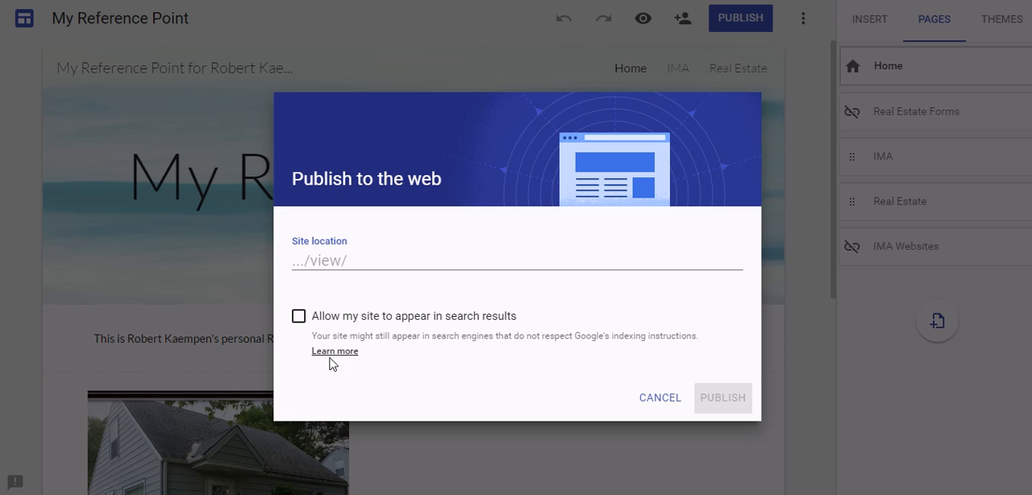
pyautogui.click(371, 257)
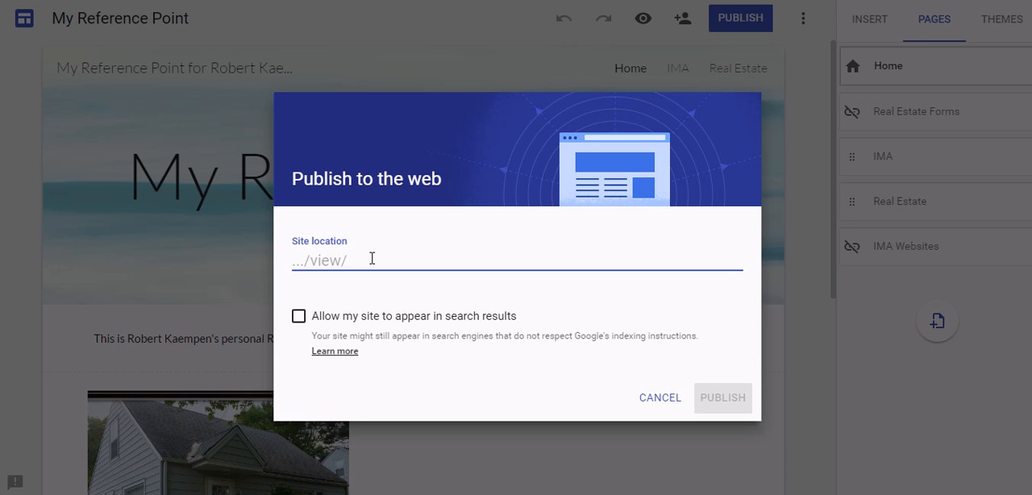
pyautogui.write('rwk')
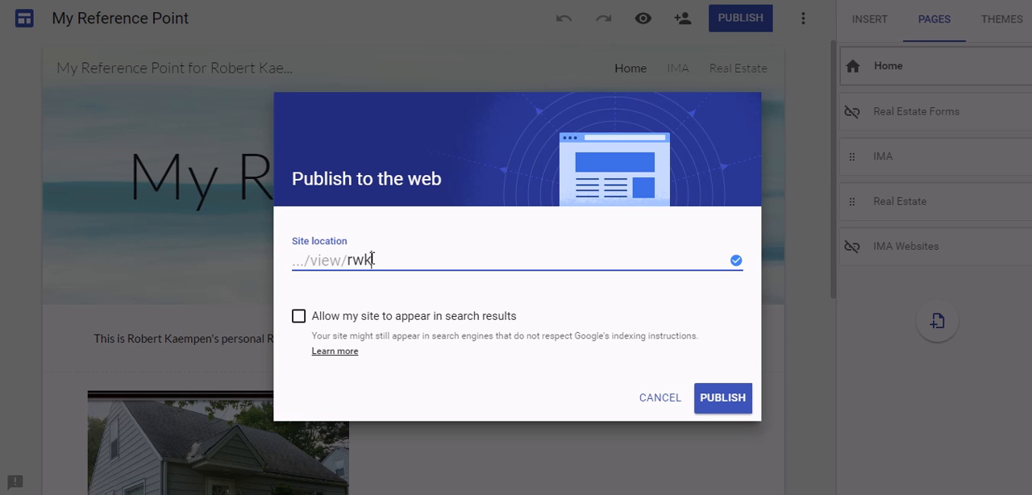
pyautogui.write('mrp')
pyautogui.click(729, 398)
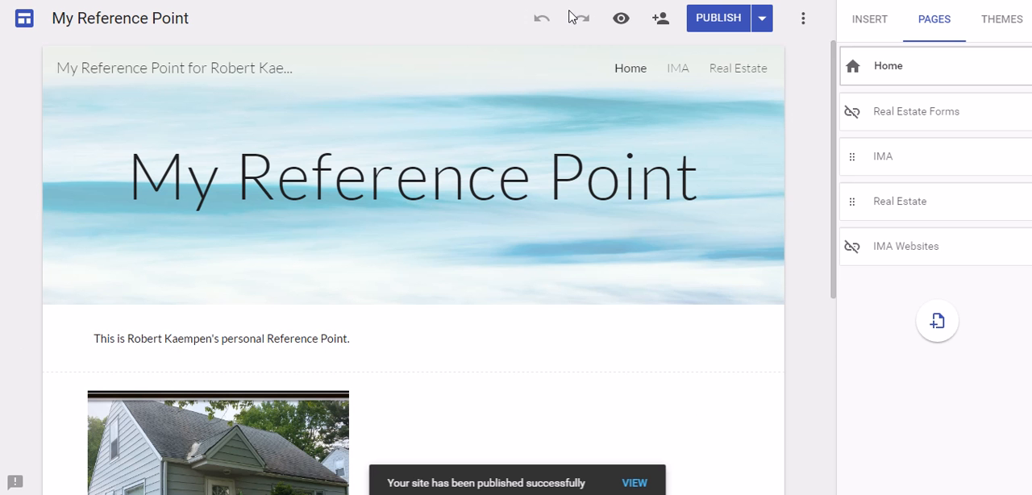
# - Preview the published site's Home page and copy its web address
pyautogui.click(628, 24)
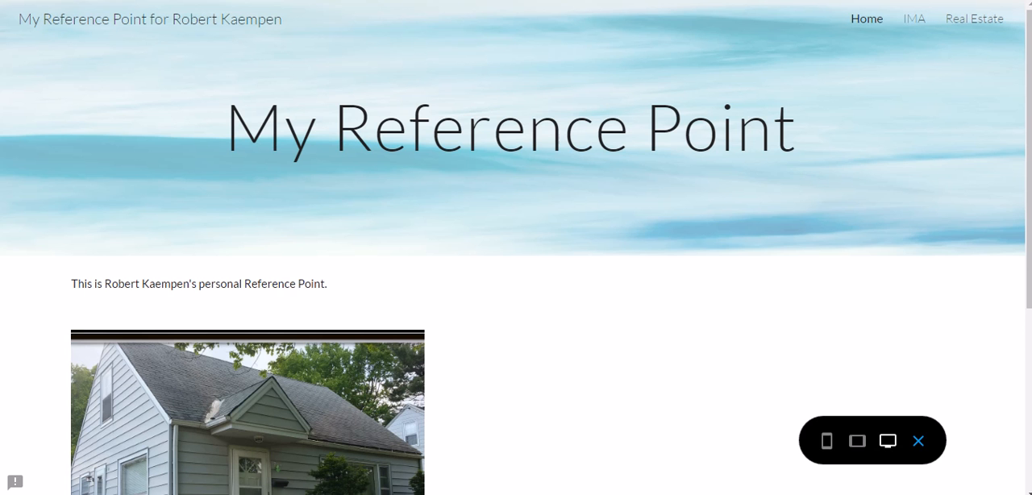
pyautogui.rightClick(95, 0)
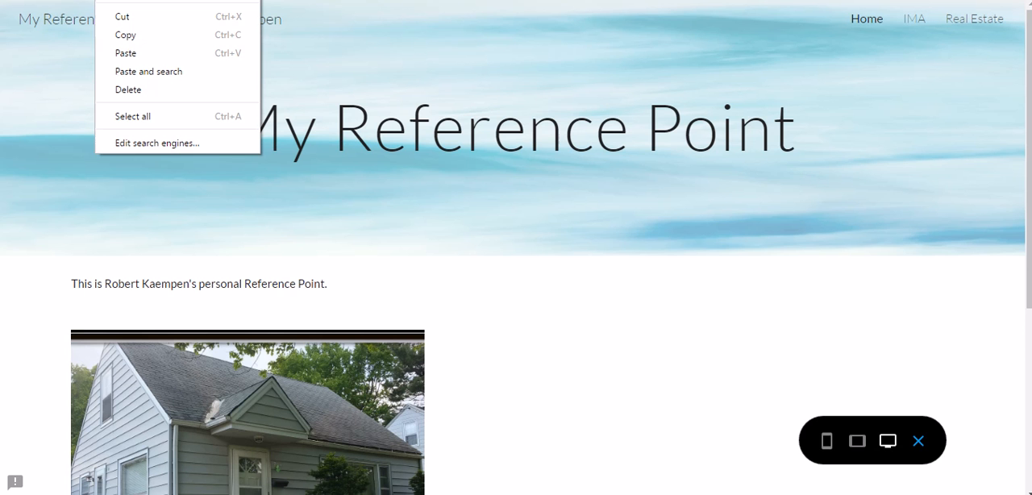
pyautogui.click(229, 36)
pyautogui.scroll(-4, 588, 274)
pyautogui.scroll(4, 585, 332)
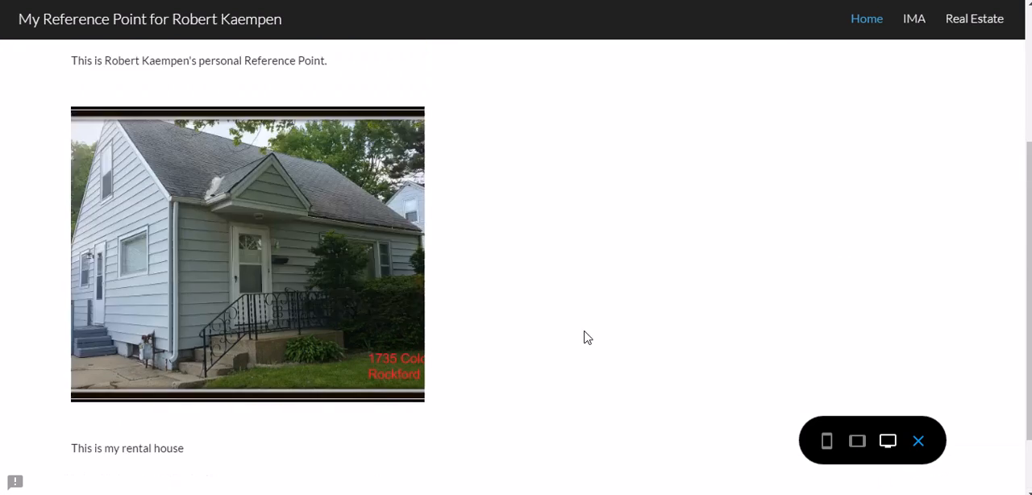
# - Open a new incognito window, place it over the site preview and paste the copied web address into it
pyautogui.click(1018, 1)
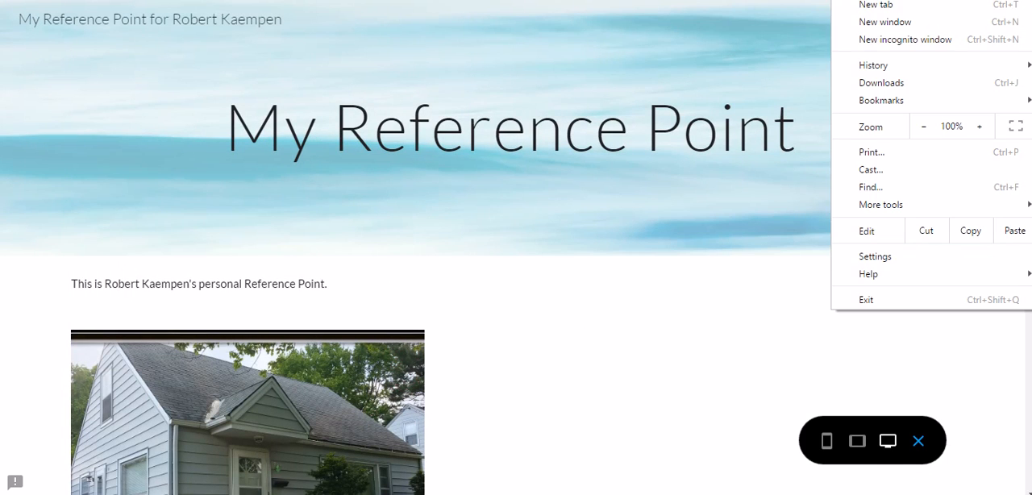
pyautogui.click(951, 42)
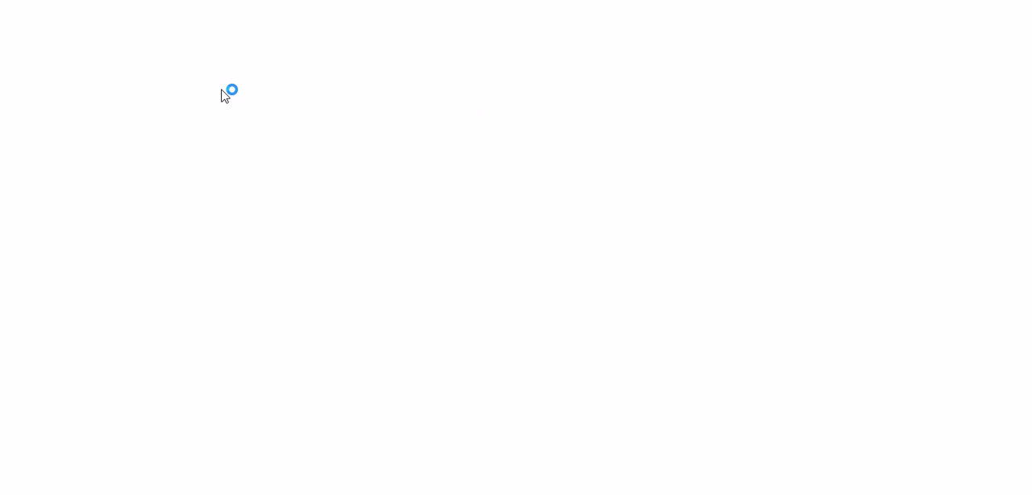
pyautogui.moveTo(281, 2); pyautogui.dragTo(471, 46)
pyautogui.rightClick(348, 89)
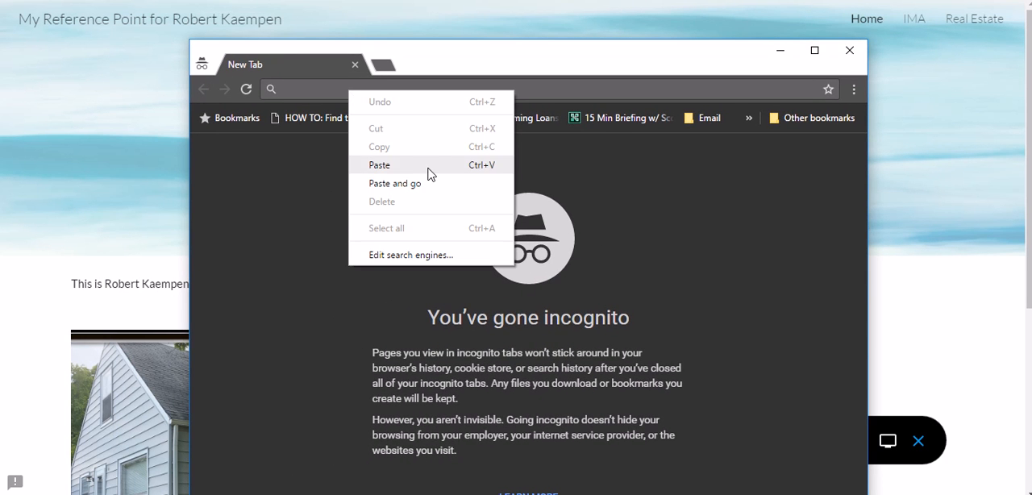
pyautogui.click(426, 168)
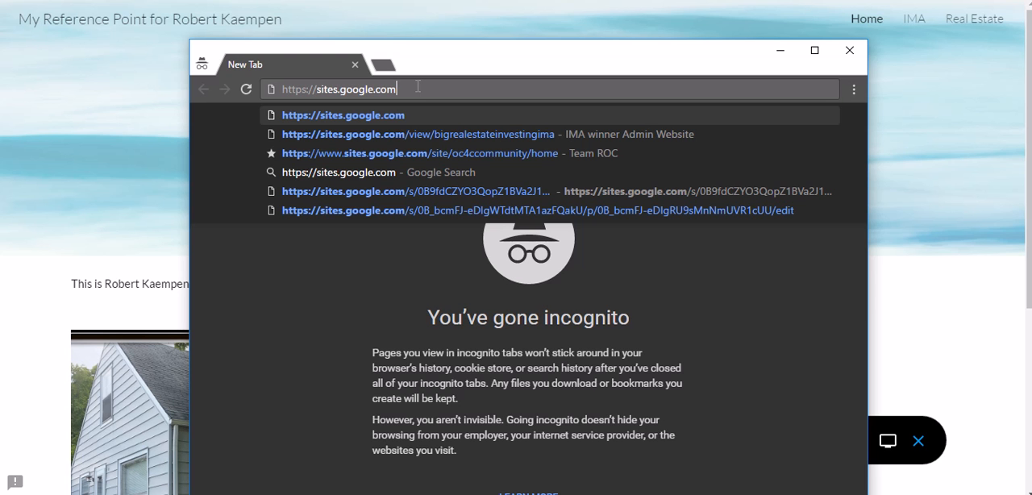
pyautogui.write('/')
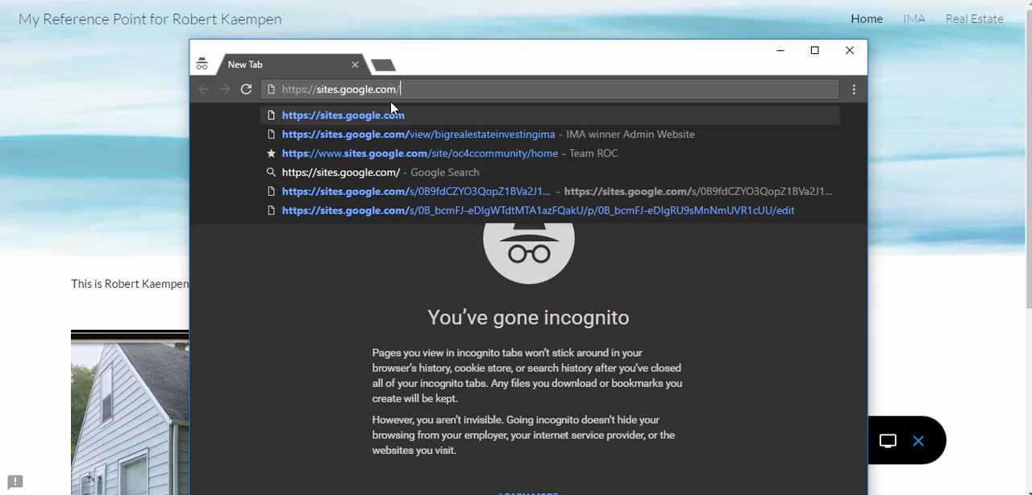
pyautogui.hotkey('ctrl', '+')
pyautogui.hotkey('ctrl', '+')
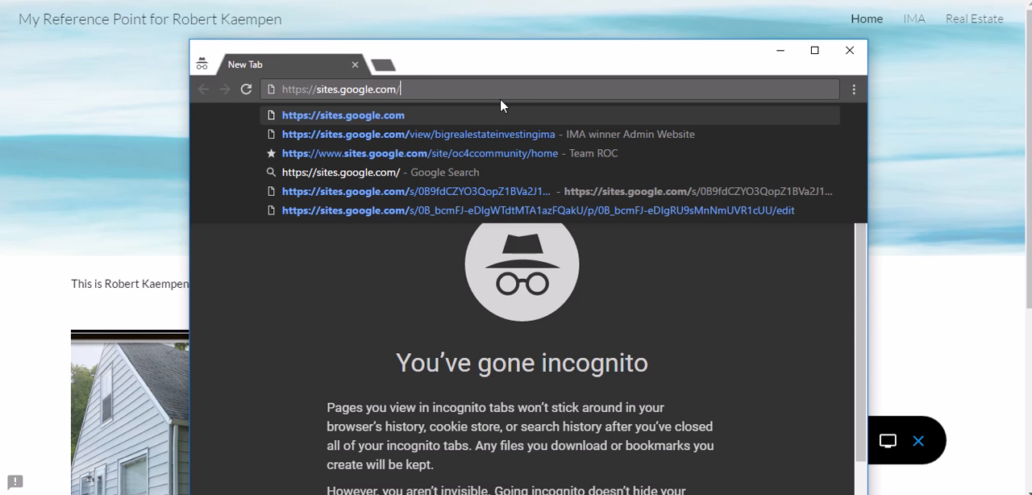
pyautogui.write('view/')
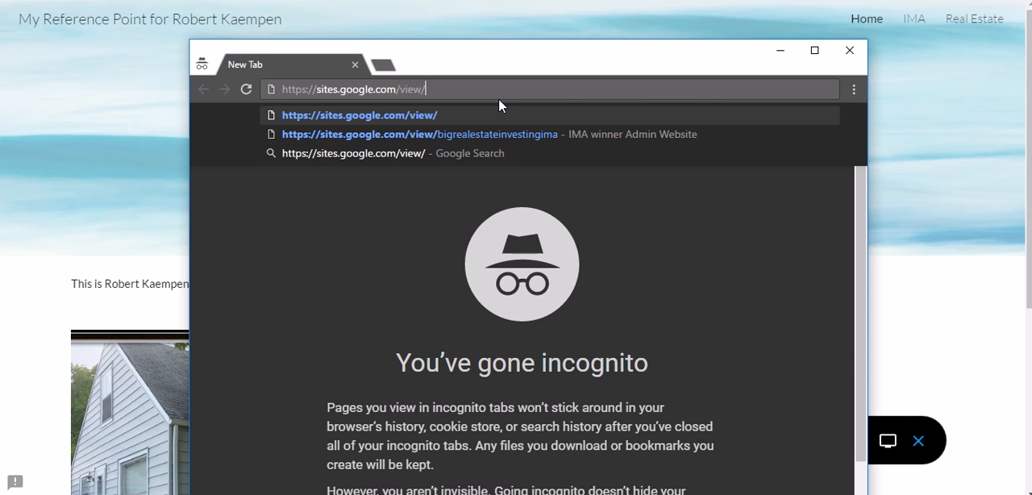
pyautogui.write('rwk')
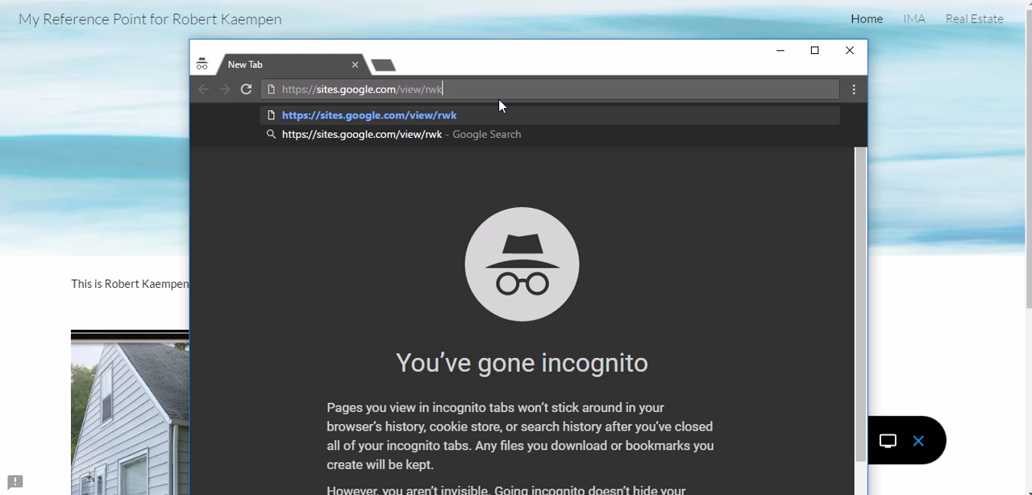
pyautogui.write('mrp')
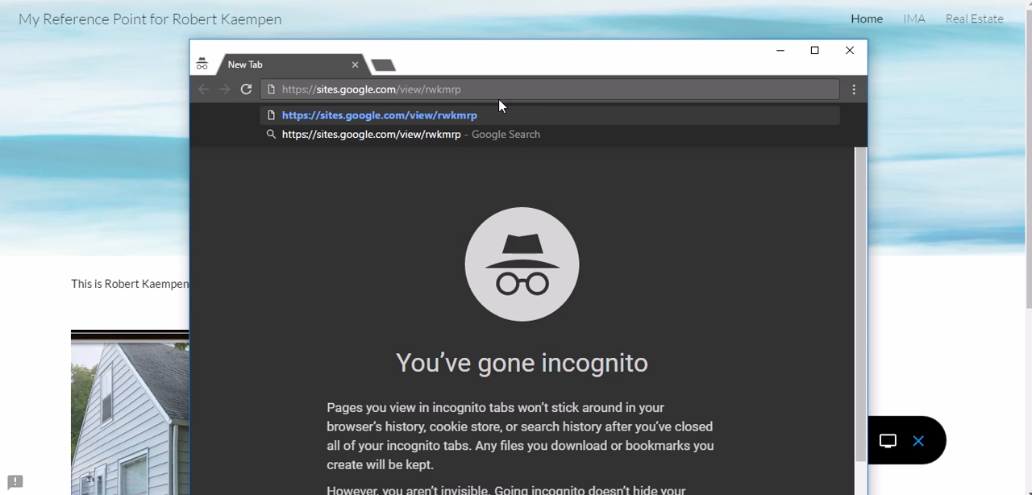
pyautogui.press('Return')
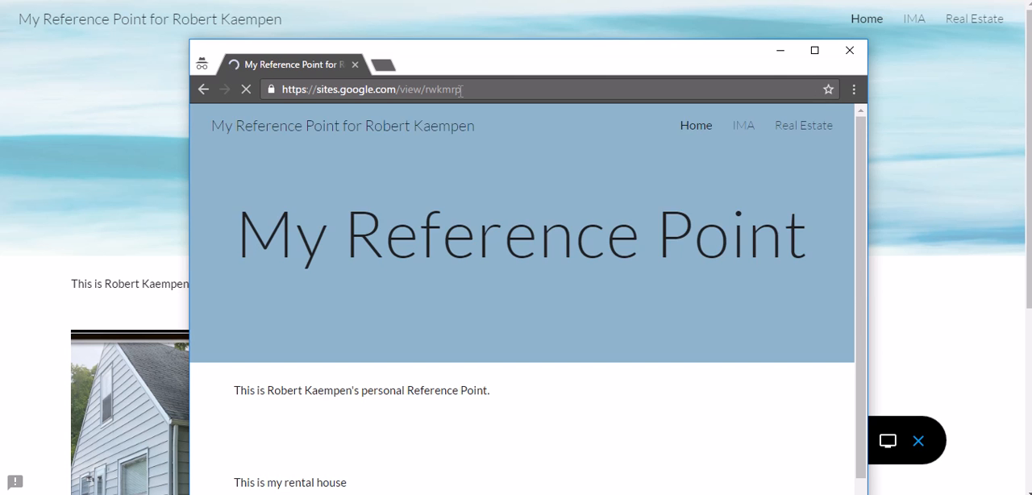
# - Look through the published Home page down to the rental house photo, and reposition and widen the incognito window
pyautogui.moveTo(477, 87); pyautogui.dragTo(153, 62)
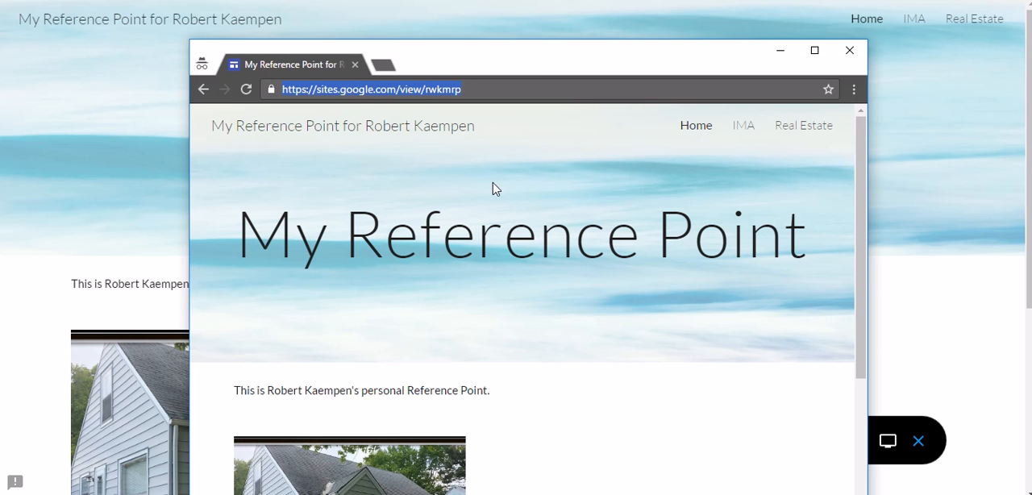
pyautogui.click(813, 58)
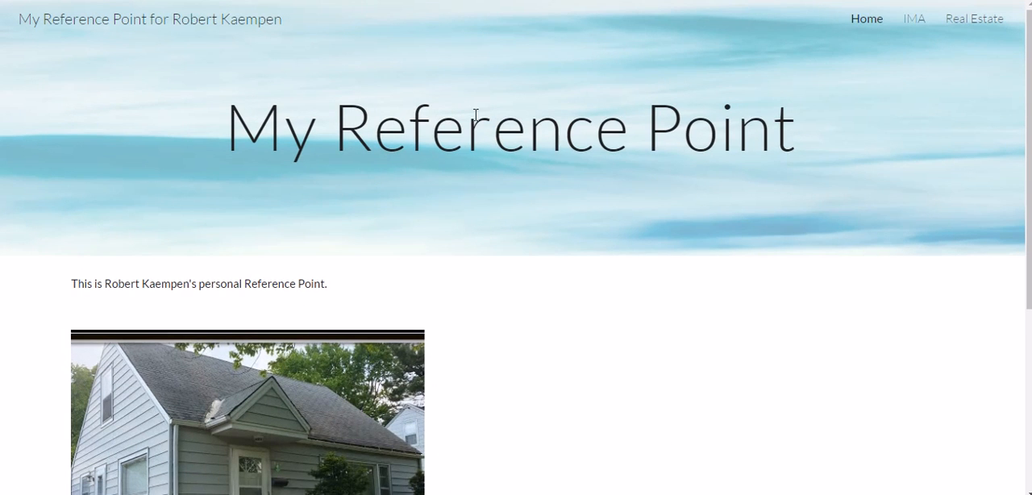
pyautogui.moveTo(640, 0); pyautogui.dragTo(449, 27)
pyautogui.scroll(-3, 288, 249)
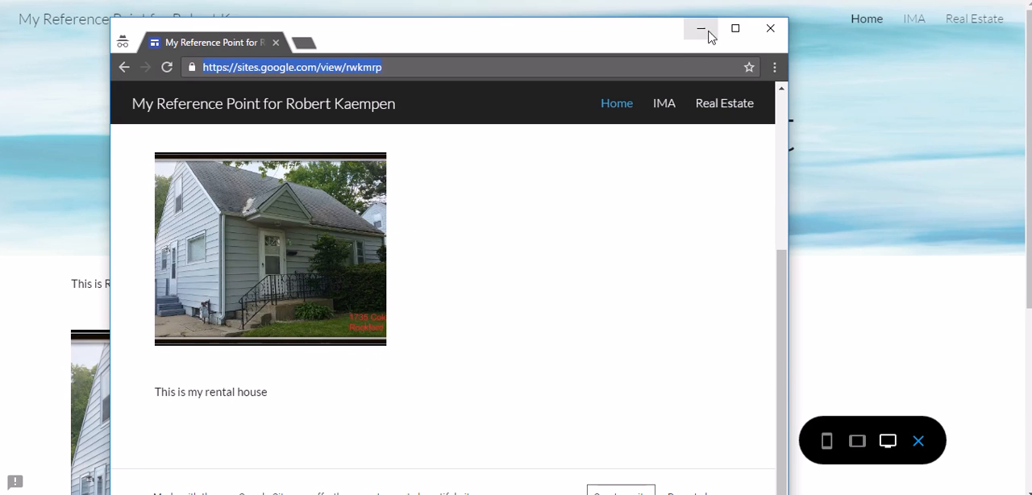
pyautogui.moveTo(660, 32); pyautogui.dragTo(691, 23)
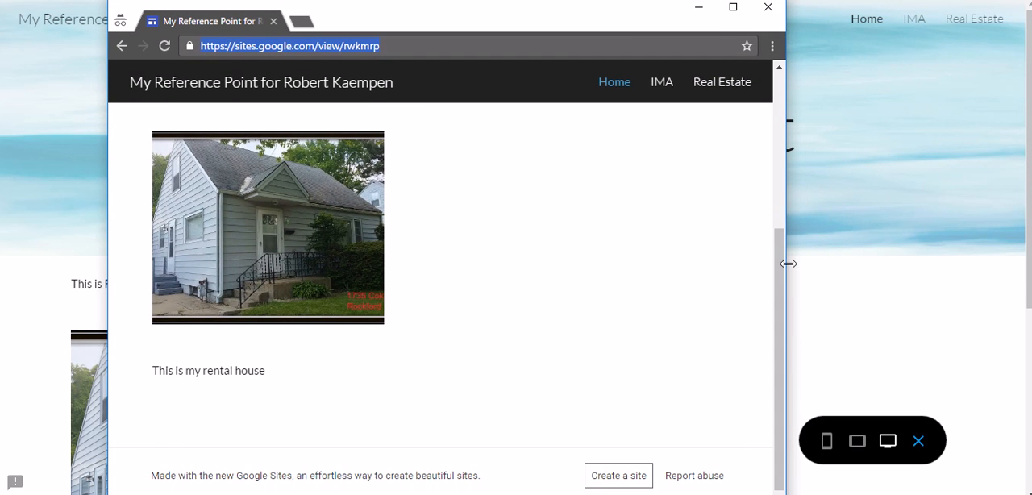
pyautogui.moveTo(783, 274); pyautogui.dragTo(1008, 266)
# - Highlight the "rwkmrp" part of the published site's web address and close the incognito window
pyautogui.moveTo(384, 46); pyautogui.dragTo(347, 46)
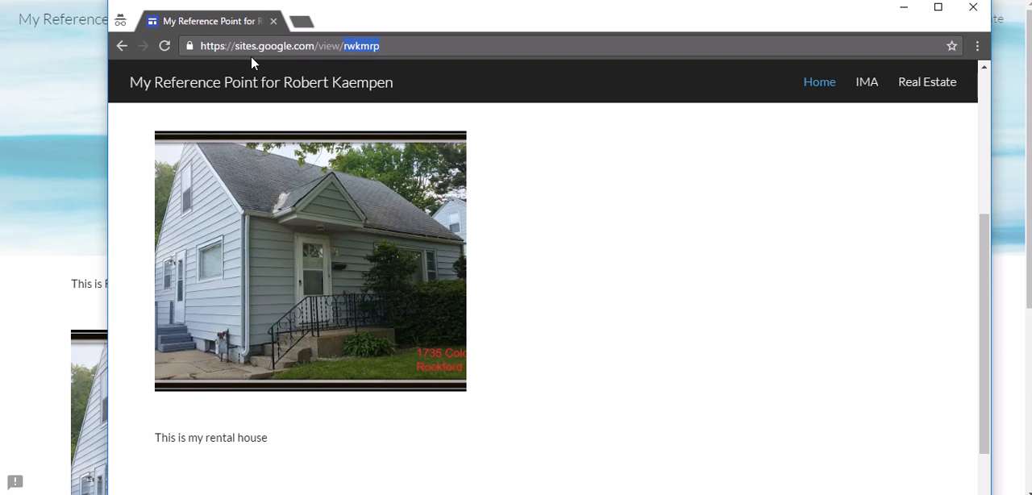
pyautogui.click(345, 46)
pyautogui.click(512, 42)
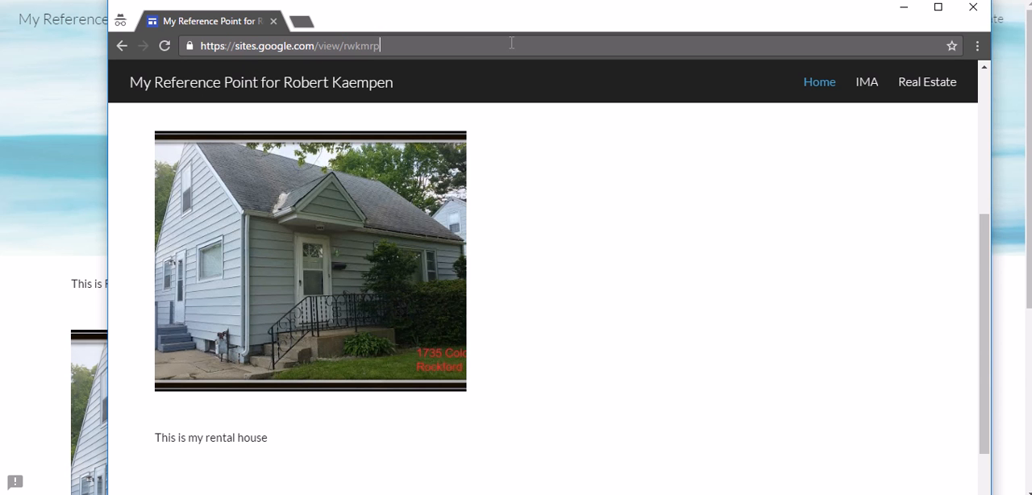
pyautogui.click(972, 8)
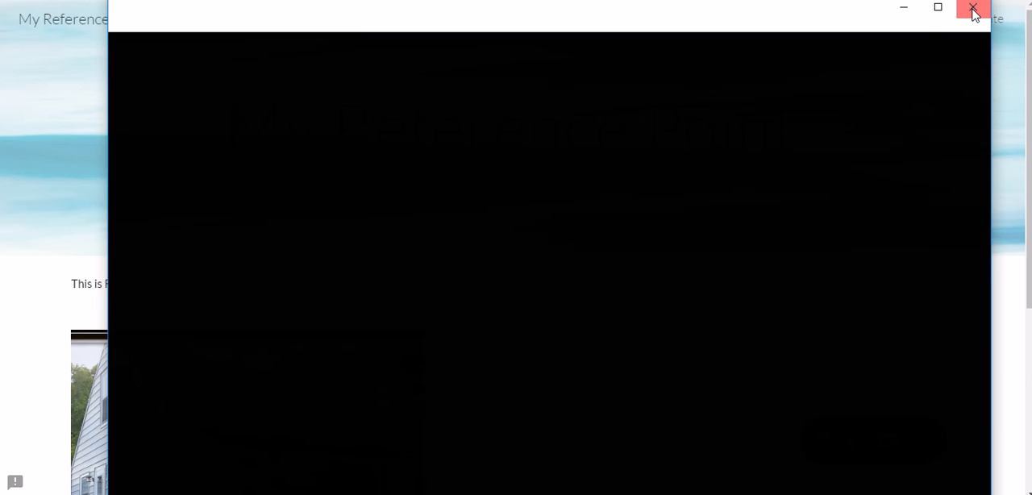